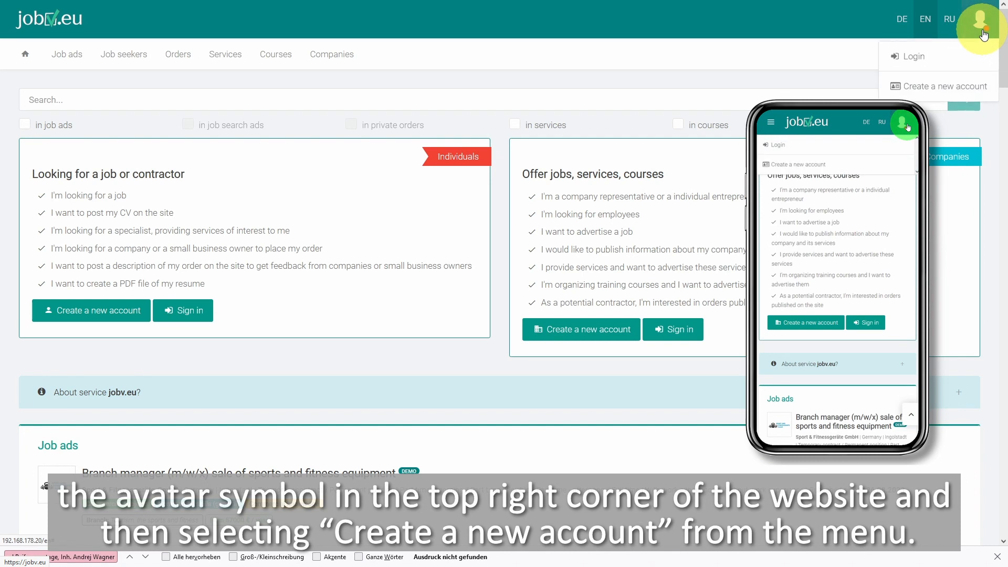
Start a new company account registration and enter the company name
click(952, 87)
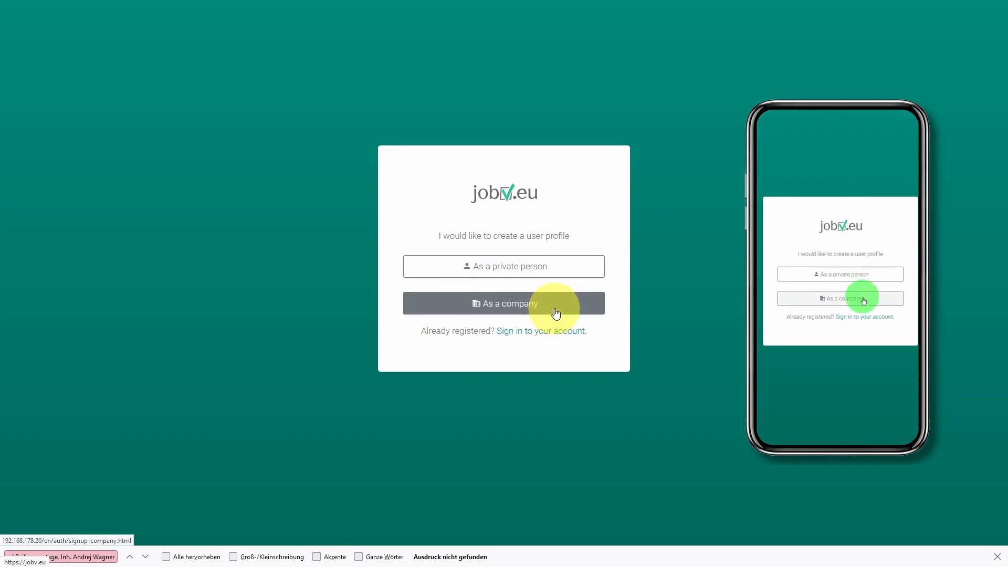
click(555, 313)
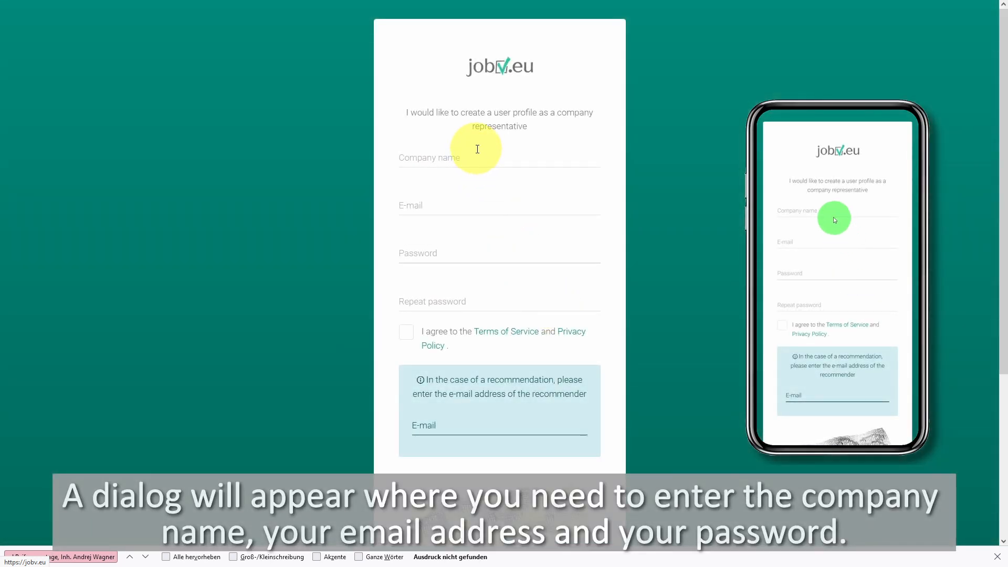
click(474, 156)
text(Max Mustermann Bau GmbH)
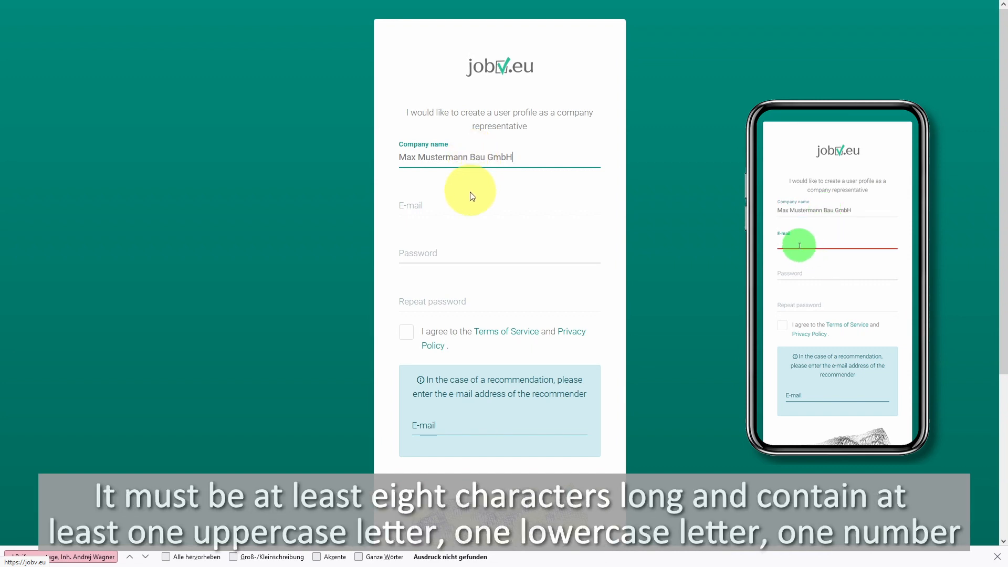
Fill the e-mail from a saved suggestion and enter and repeat the password
click(464, 204)
text(an)
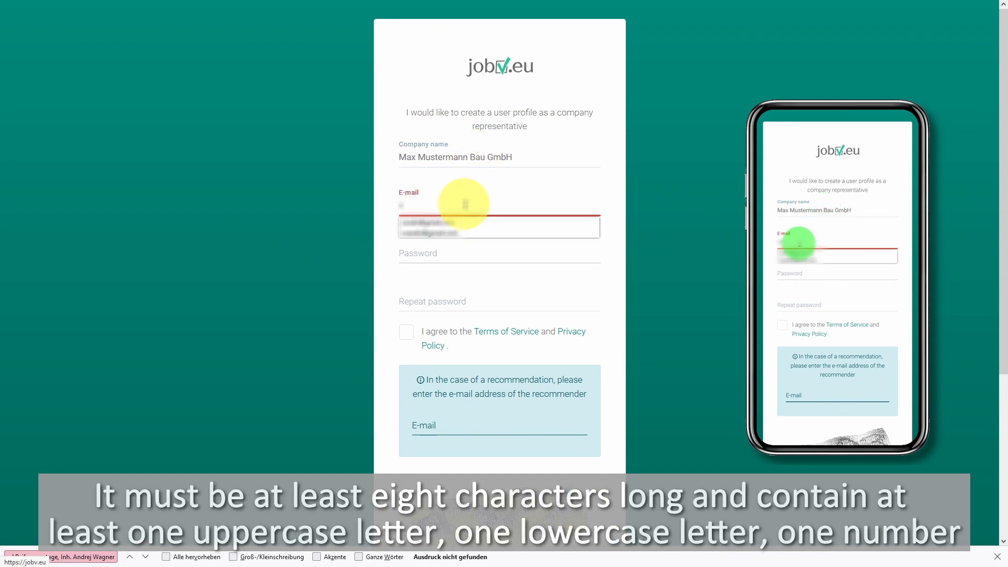
click(463, 225)
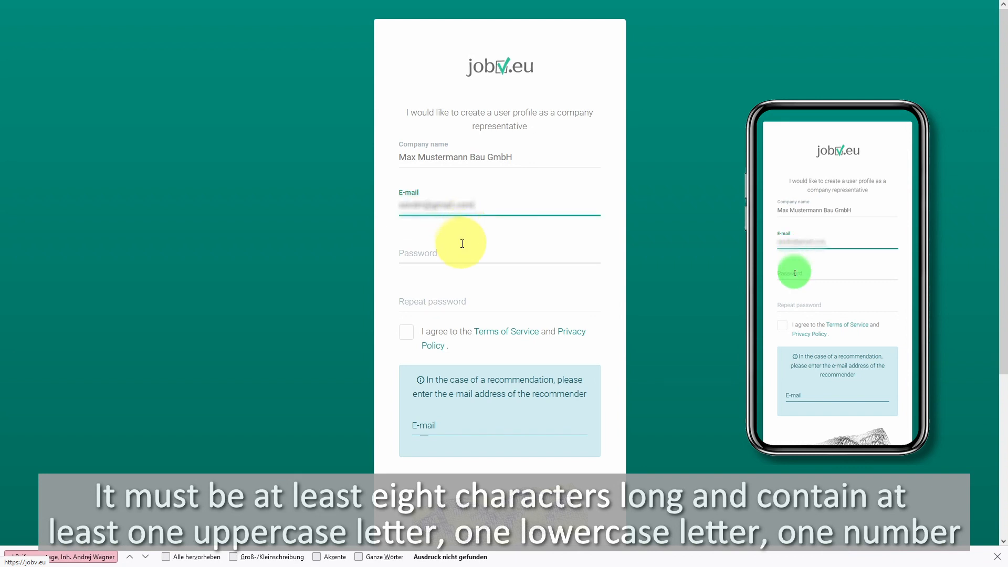
click(458, 254)
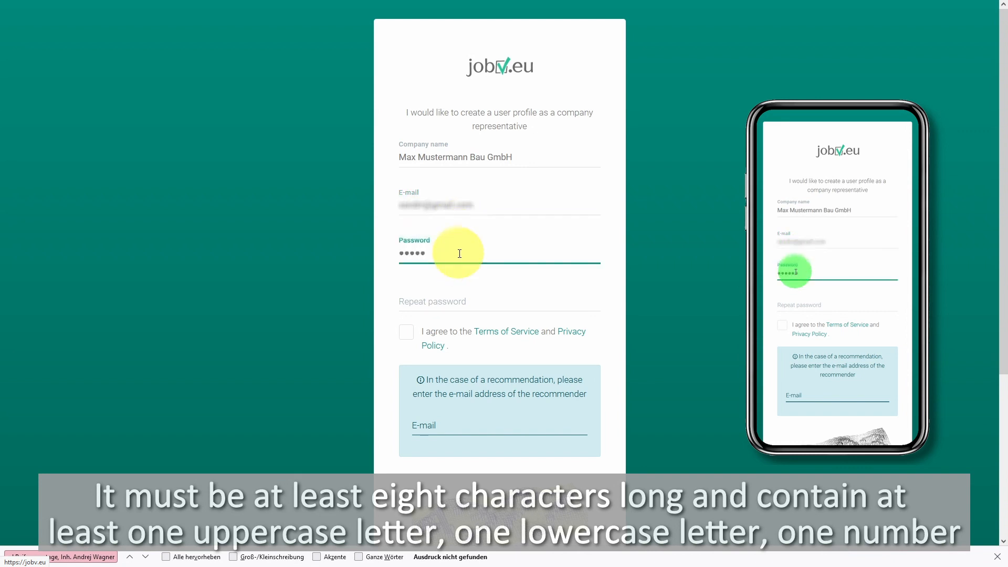
click(480, 293)
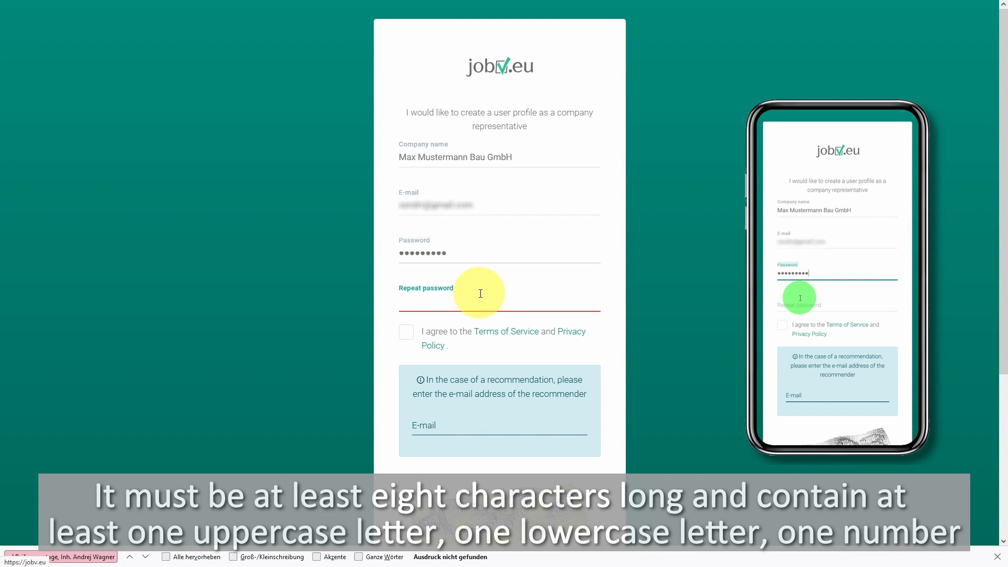
text(••••)
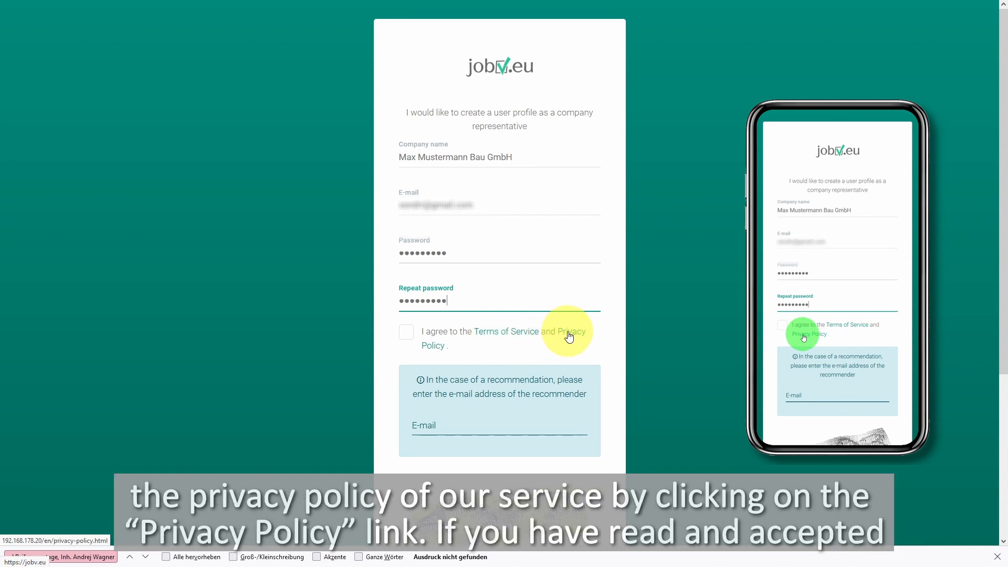
Accept the Terms of Service and Privacy Policy and fill the recommender e-mail from a saved suggestion
click(411, 340)
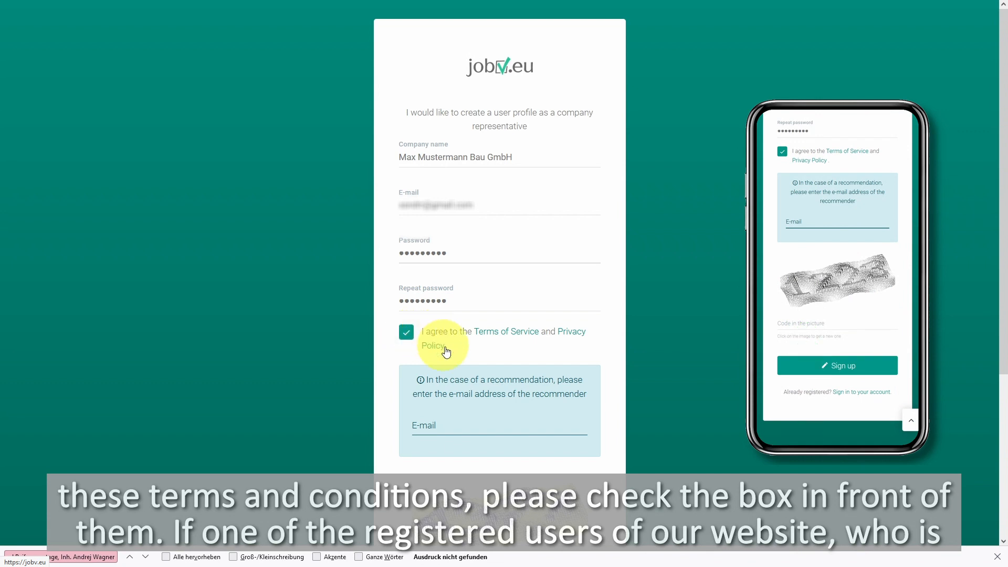
click(478, 426)
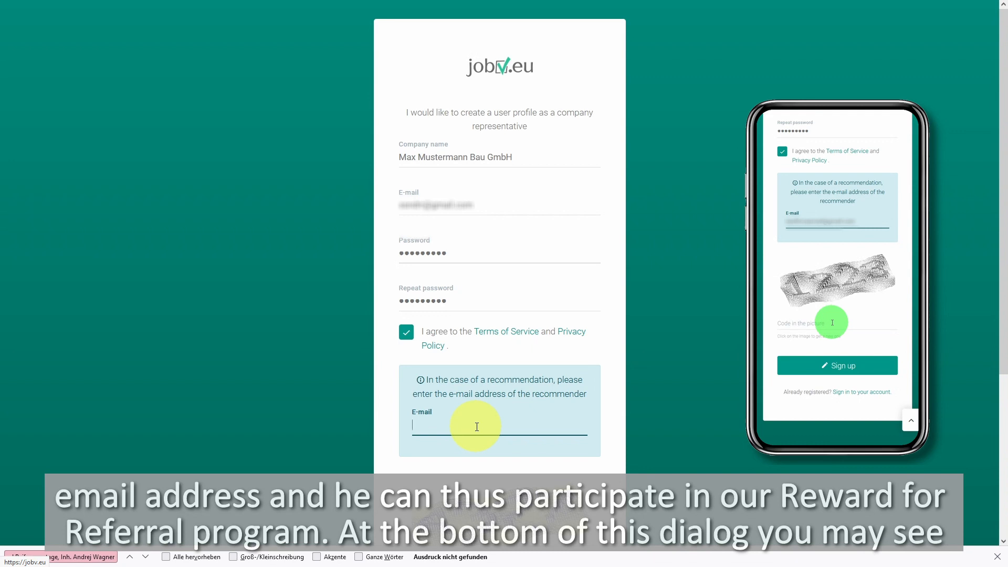
click(477, 426)
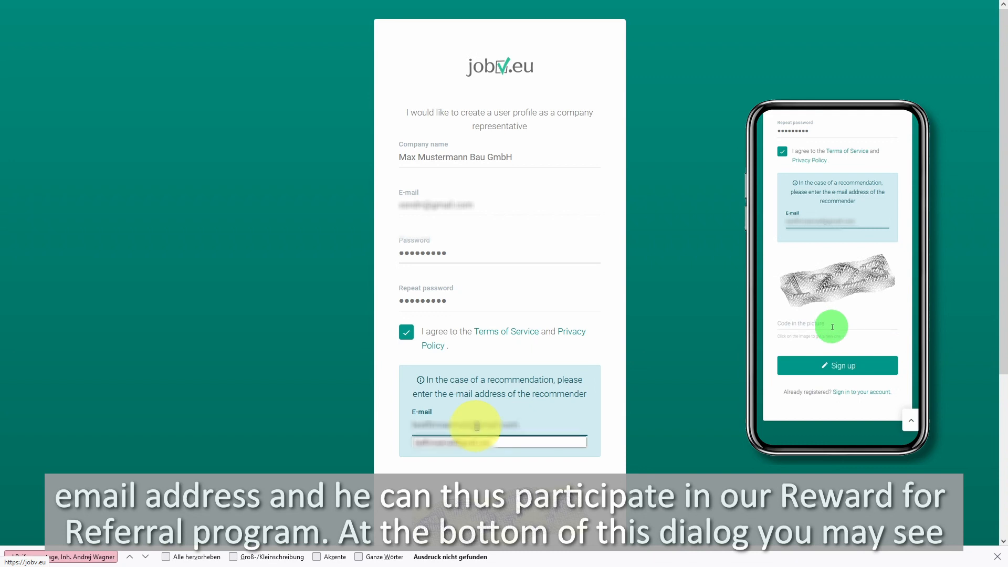
click(462, 442)
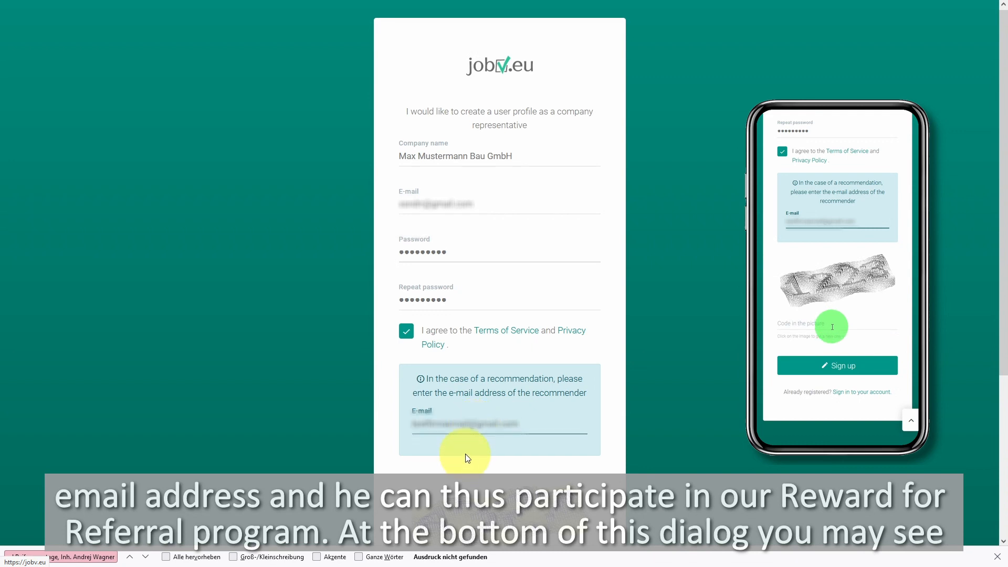
scroll(467, 460, down, 4)
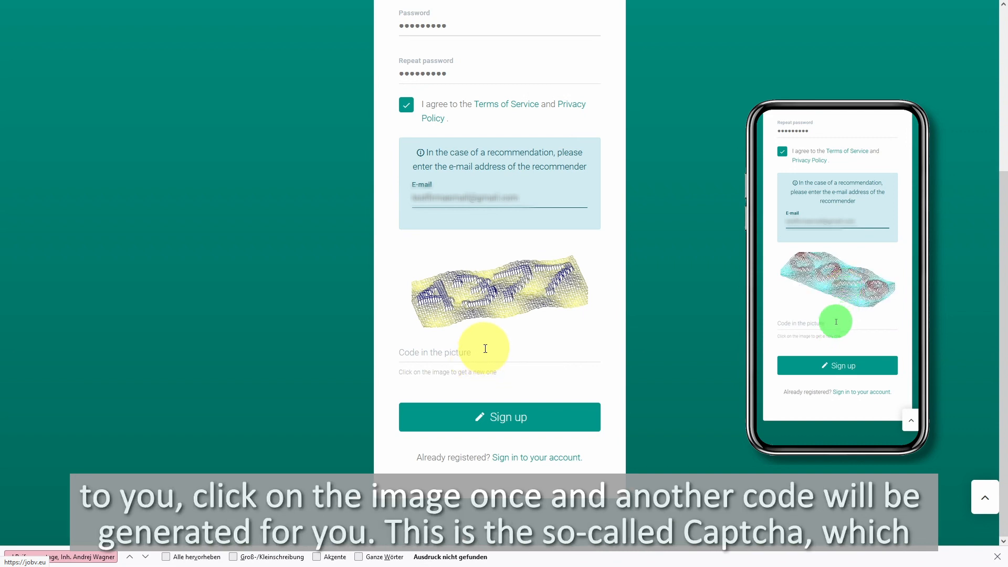
Refresh the captcha, enter its code, submit the company sign-up and dismiss the confirmation notice
click(514, 304)
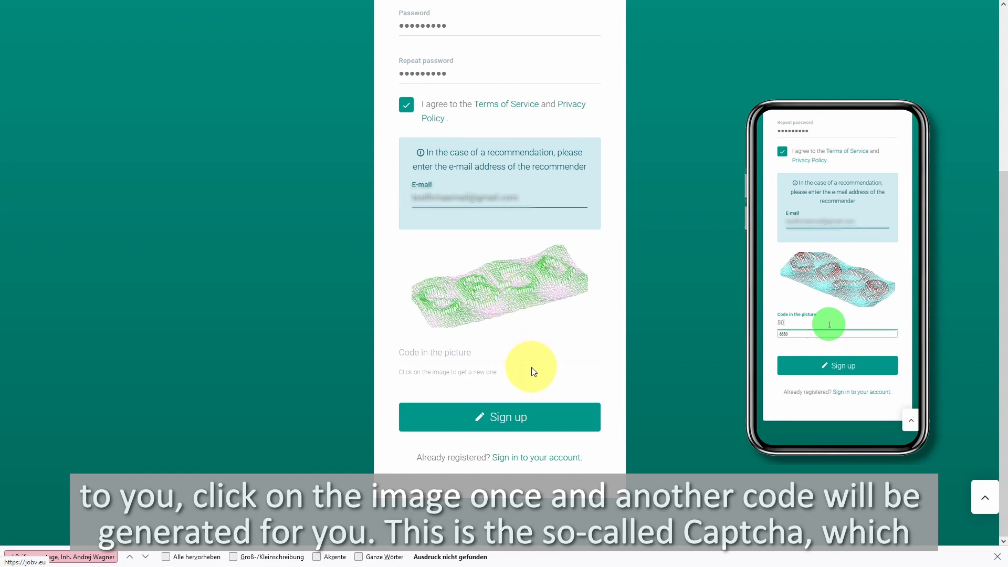
click(508, 352)
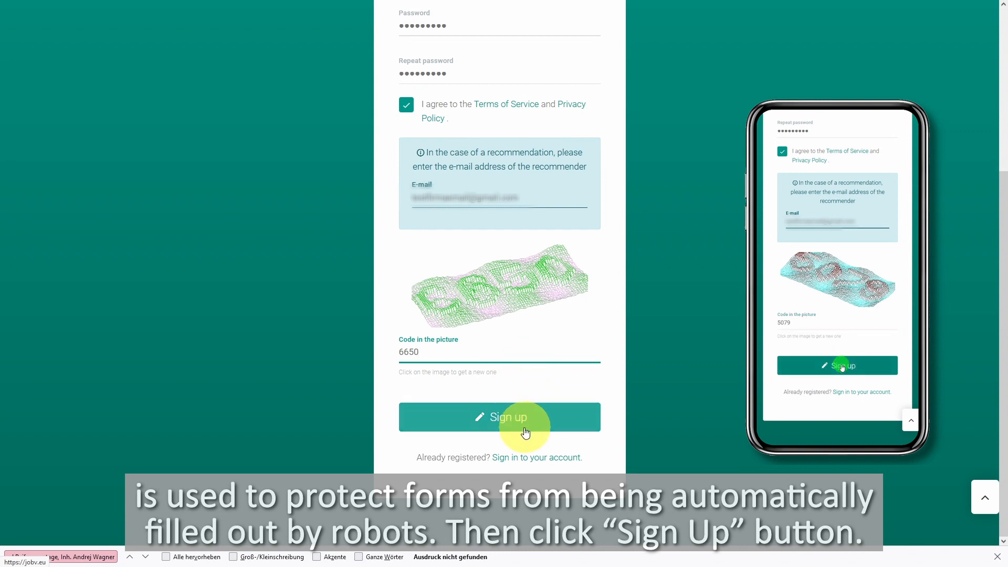
click(508, 420)
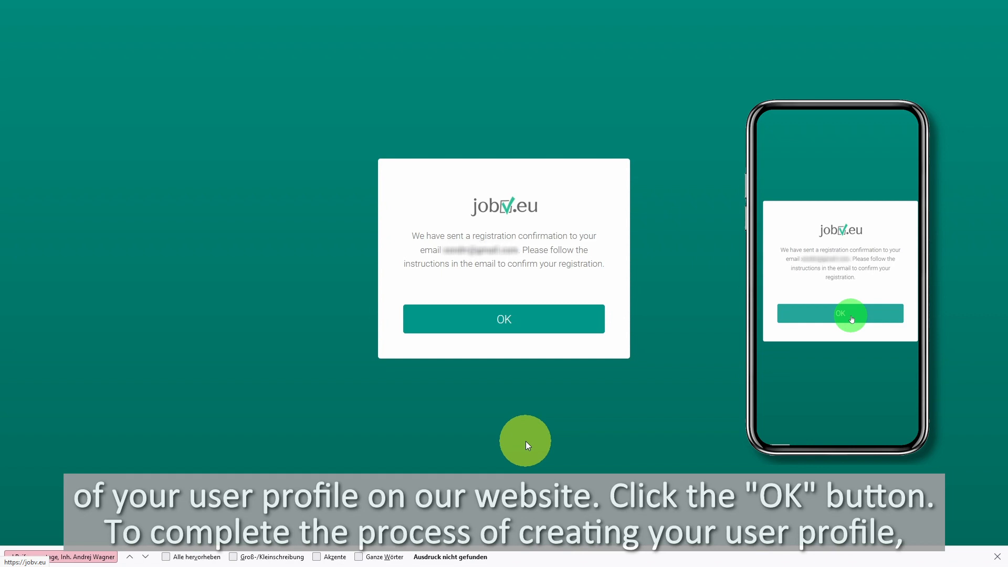
click(529, 319)
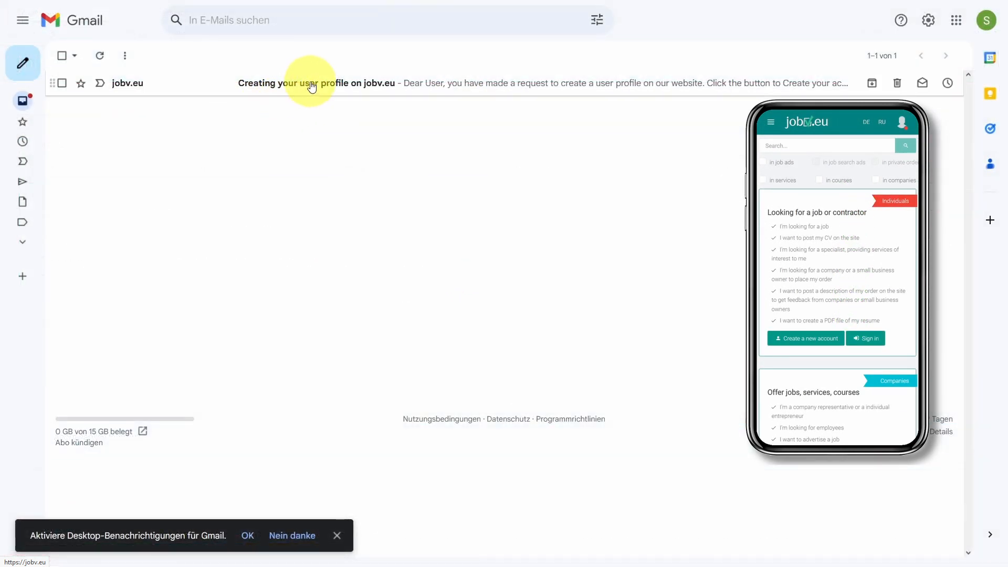
Open the jobv.eu registration e-mail in Gmail and follow its Create your account link
click(311, 84)
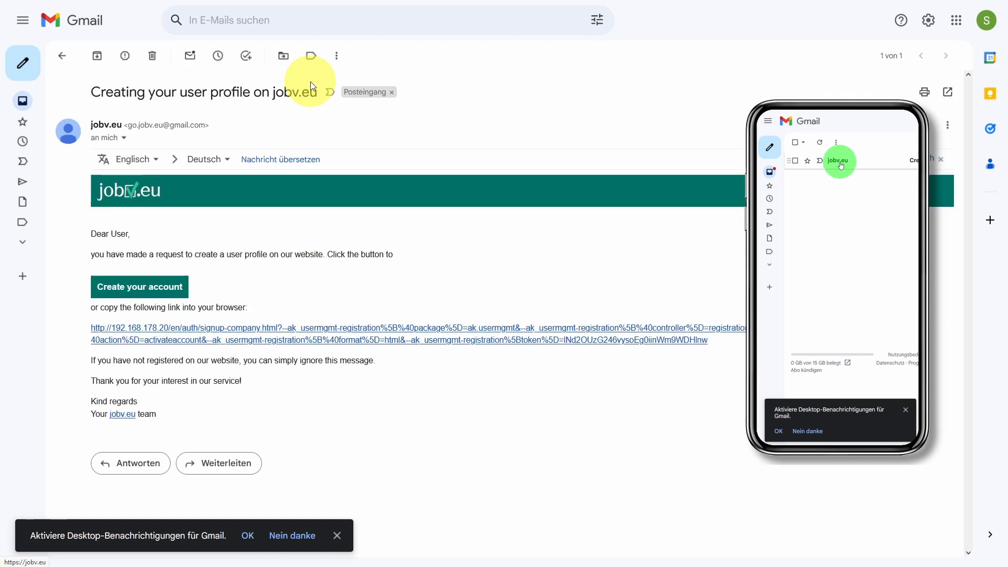
click(163, 288)
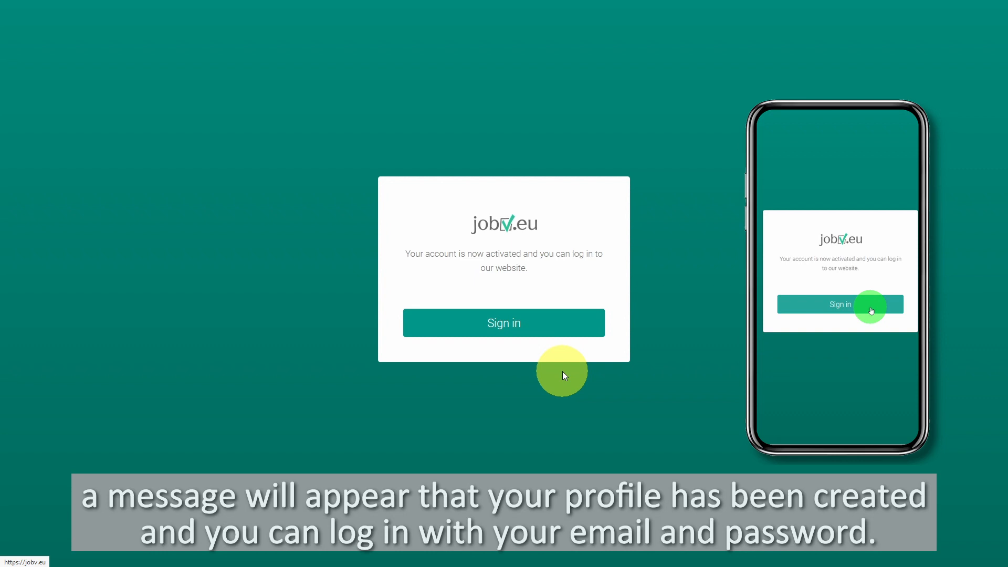
Sign in with the saved e-mail, the password and the captcha code
click(536, 323)
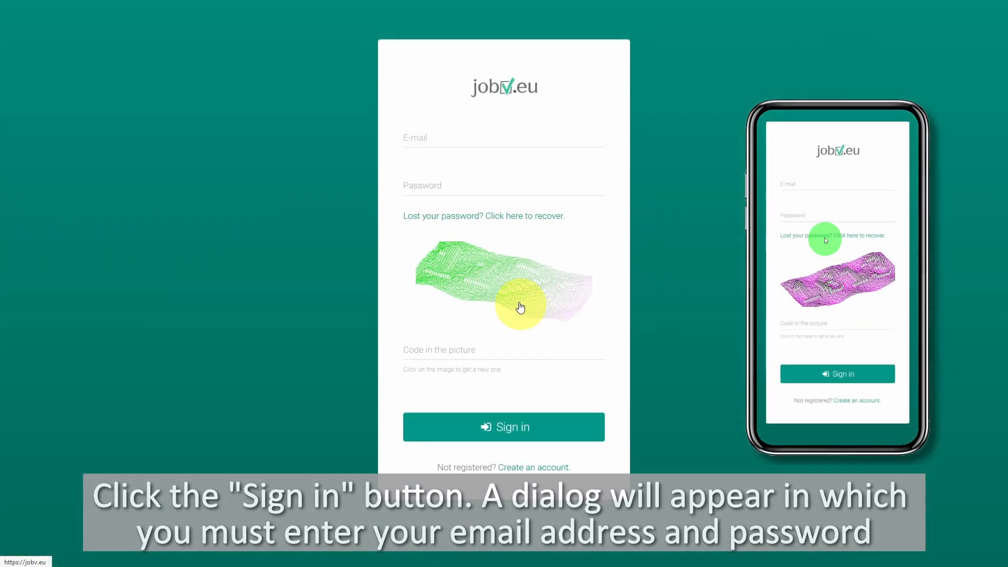
click(440, 139)
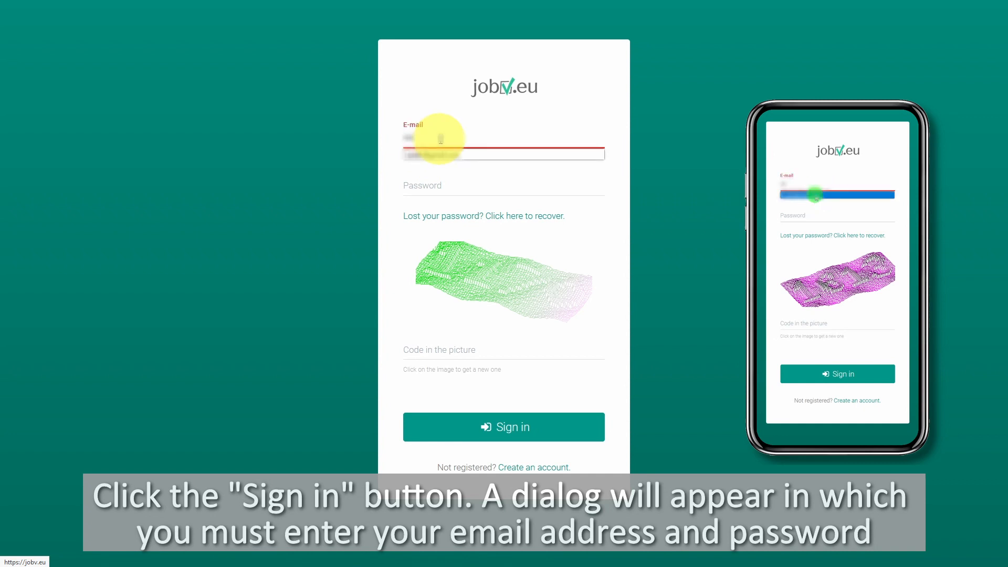
click(447, 153)
click(447, 180)
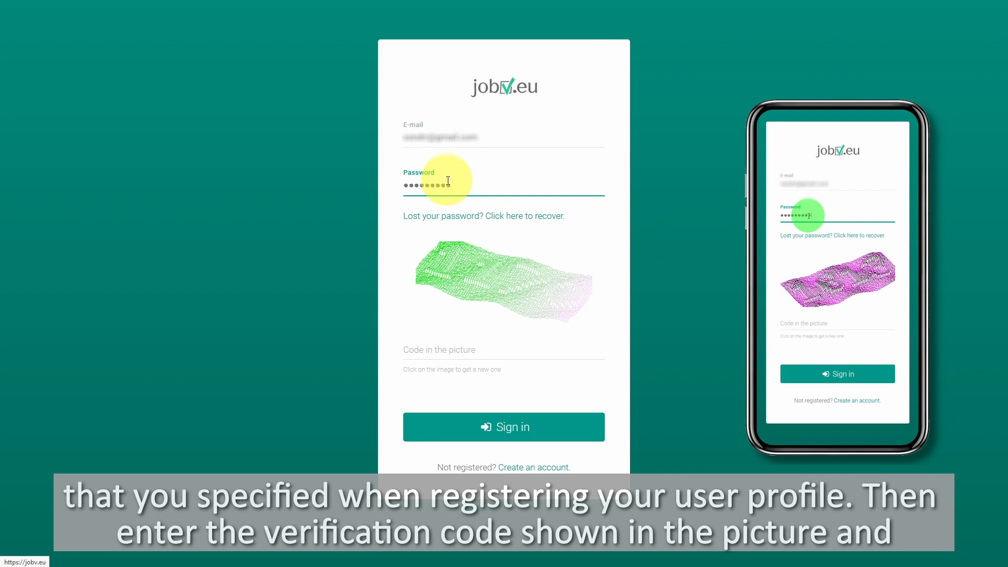
click(503, 351)
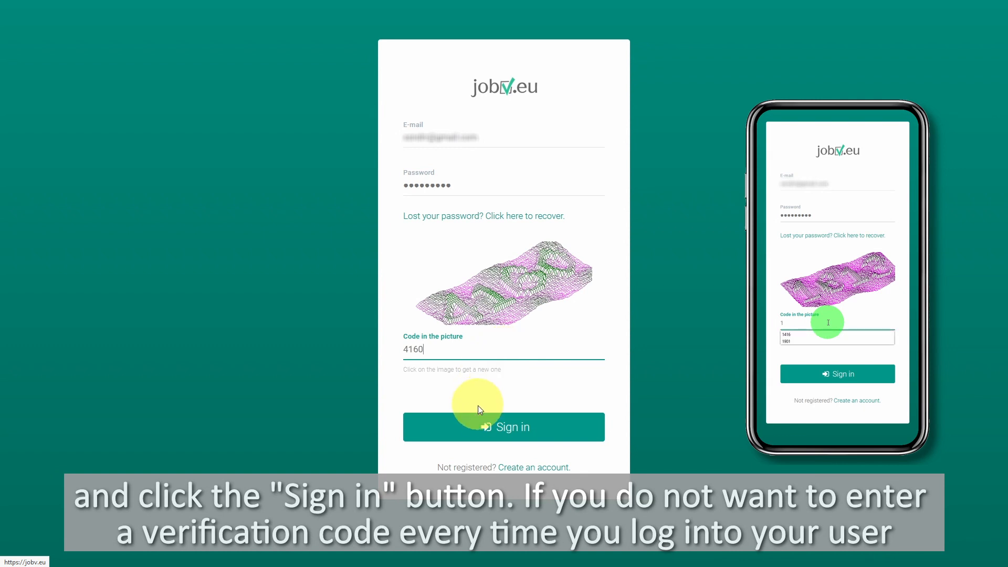
click(479, 419)
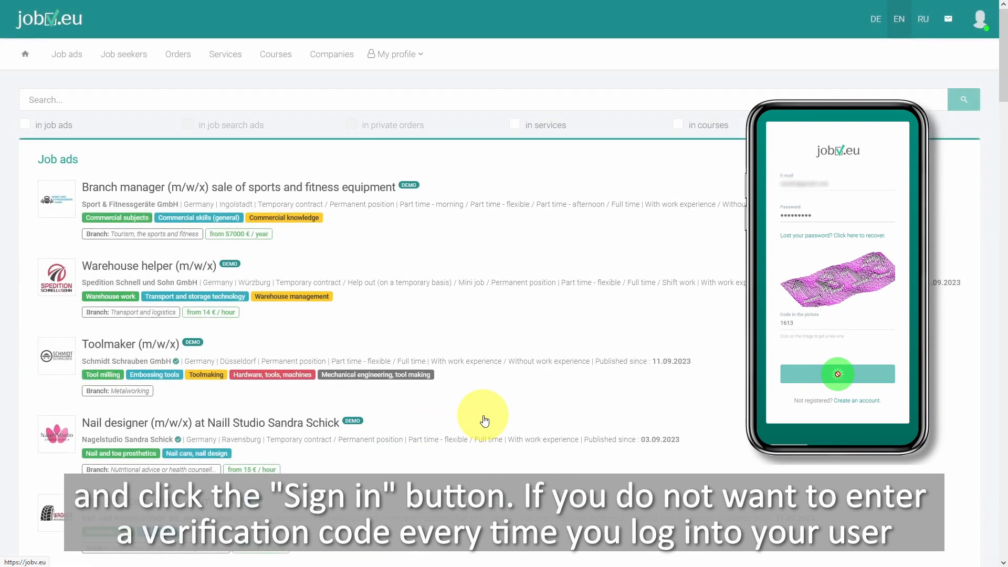
In the cookie settings, allow Google reCAPTCHA instead of captcha codes and save the choices
scroll(494, 314, down, 20)
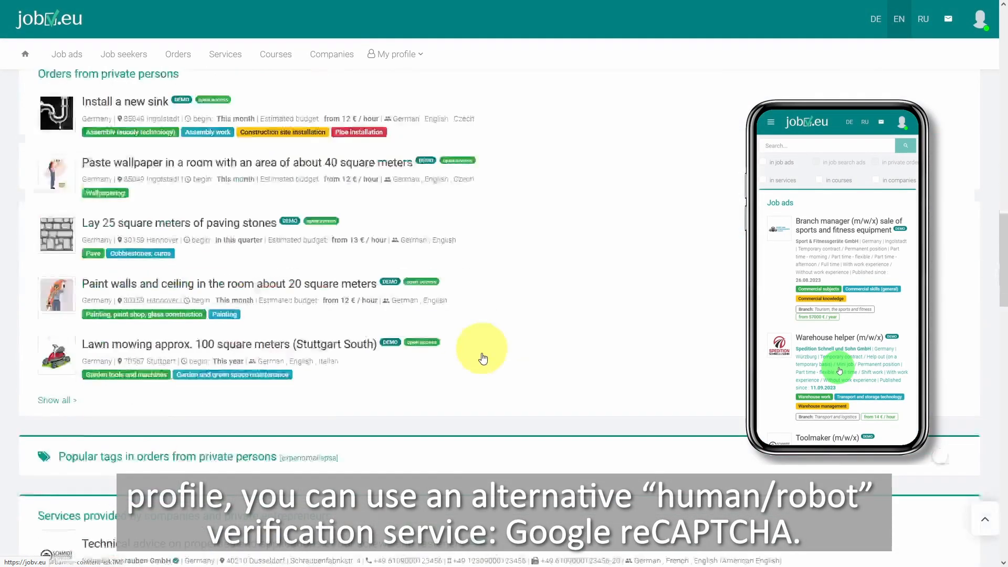
scroll(480, 358, down, 10)
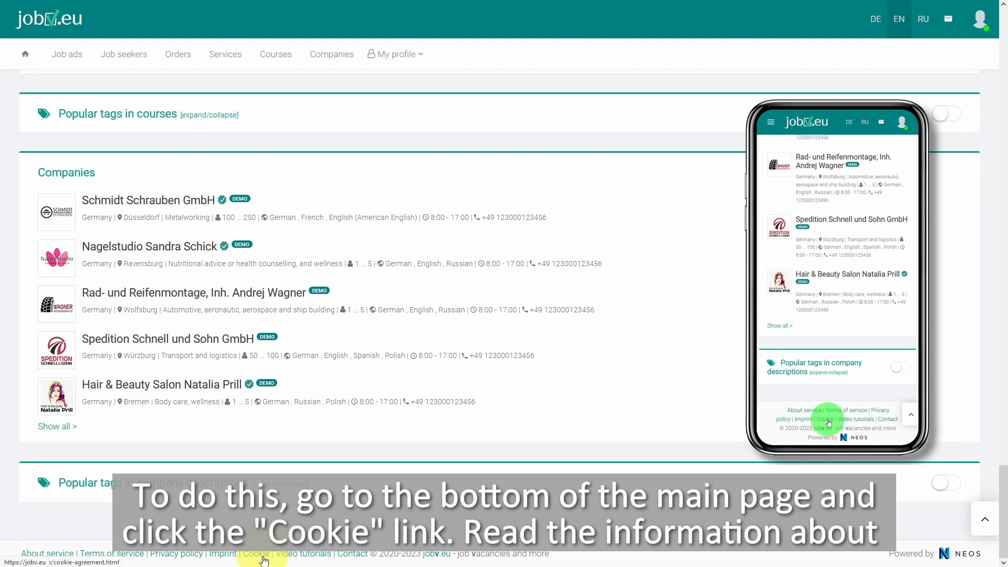
click(263, 559)
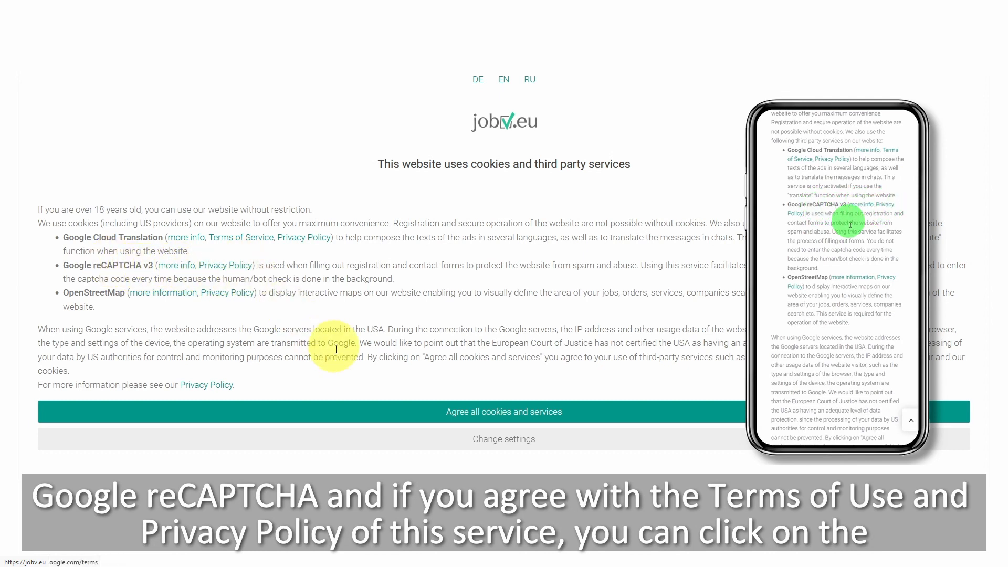
click(456, 440)
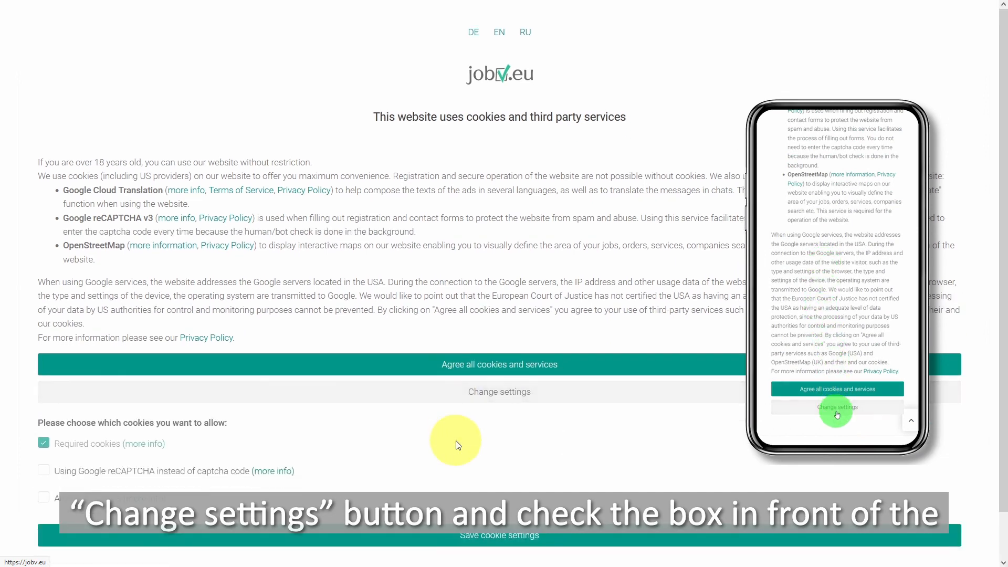
click(43, 471)
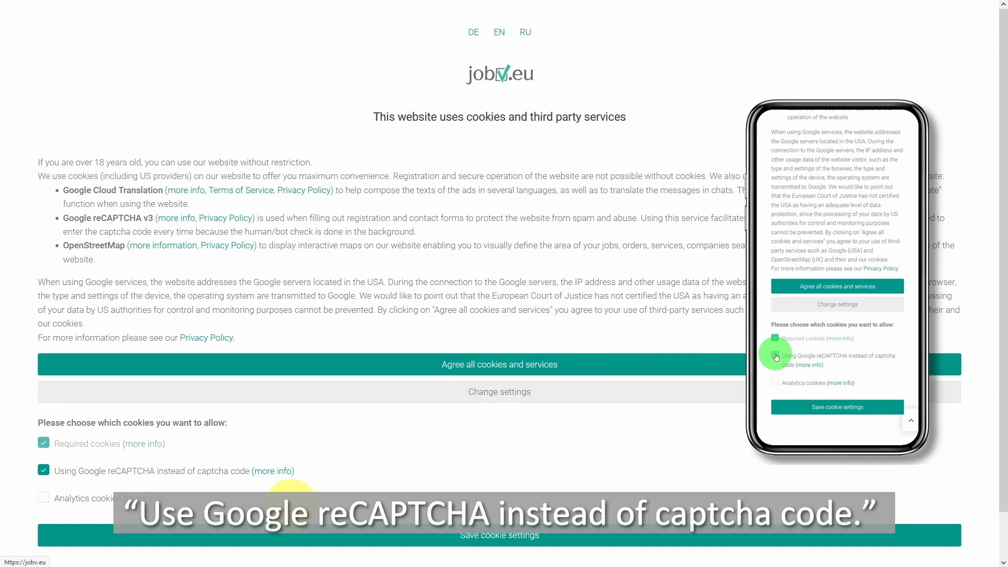
click(447, 536)
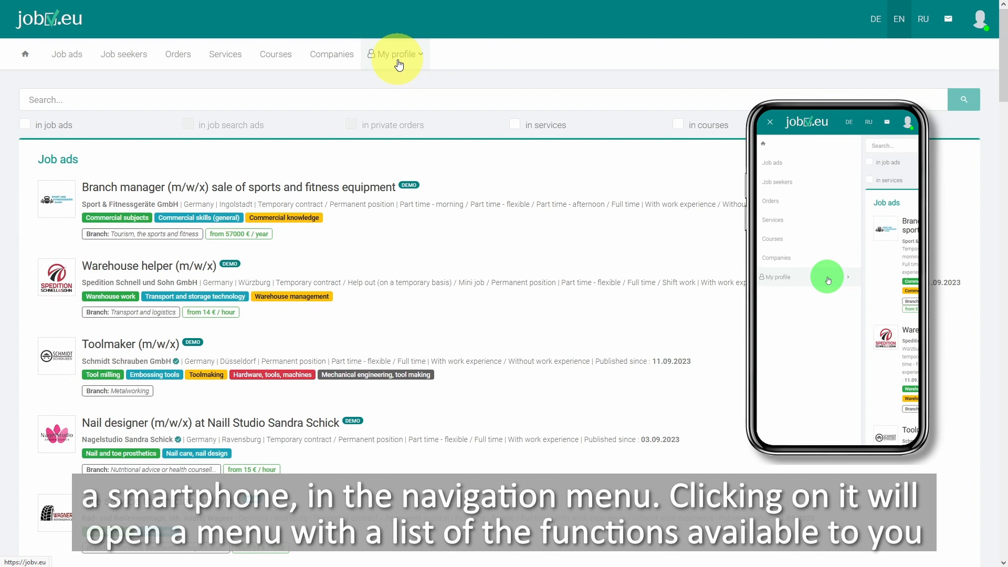
Expand the My profile menu in the top navigation bar
click(398, 64)
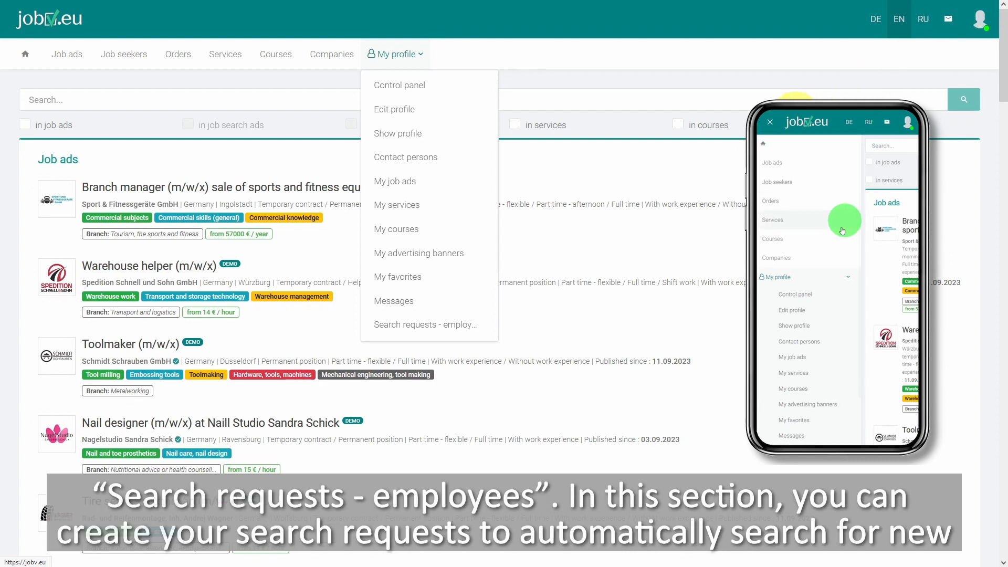
scroll(435, 303, down, 2)
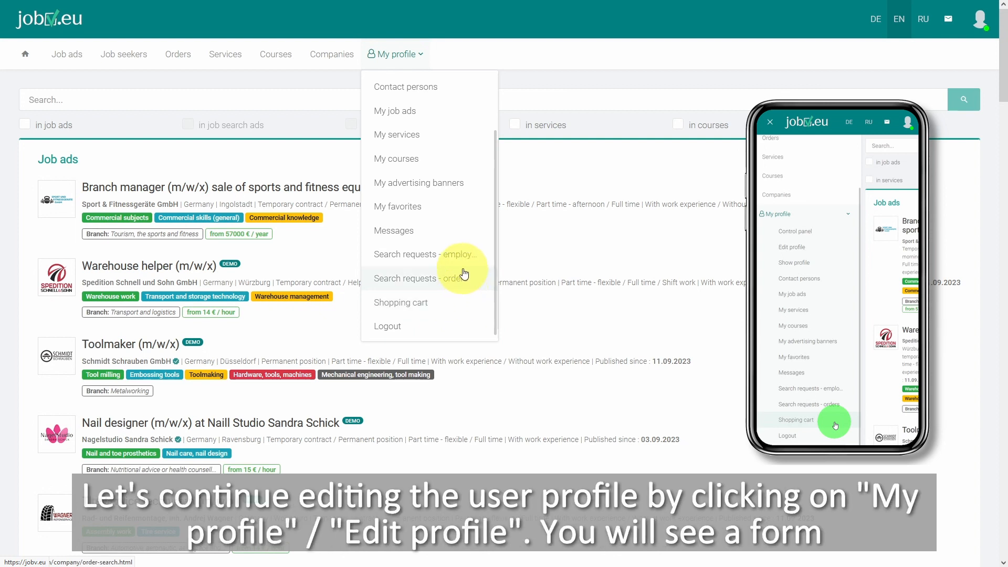
scroll(478, 199, up, 2)
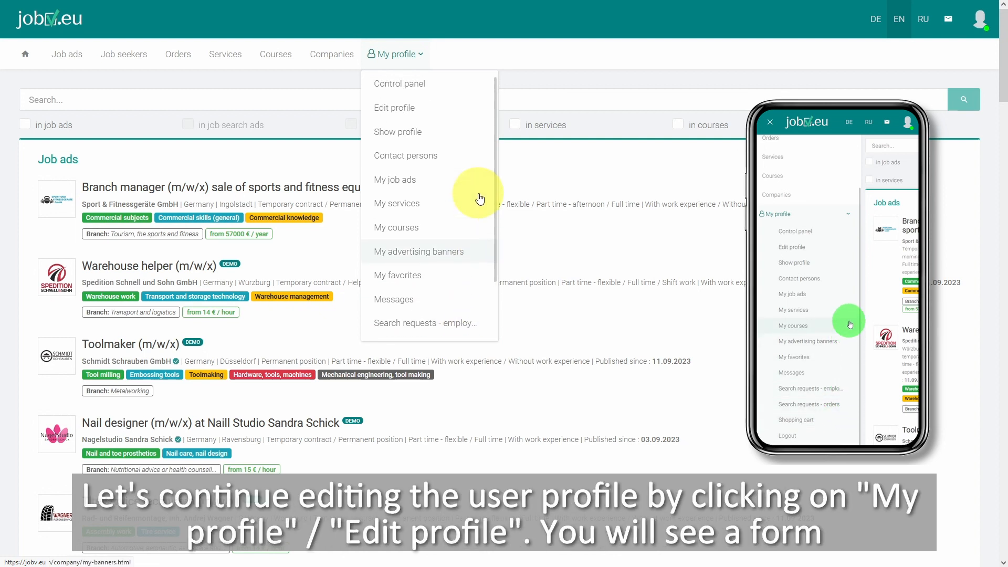
click(443, 110)
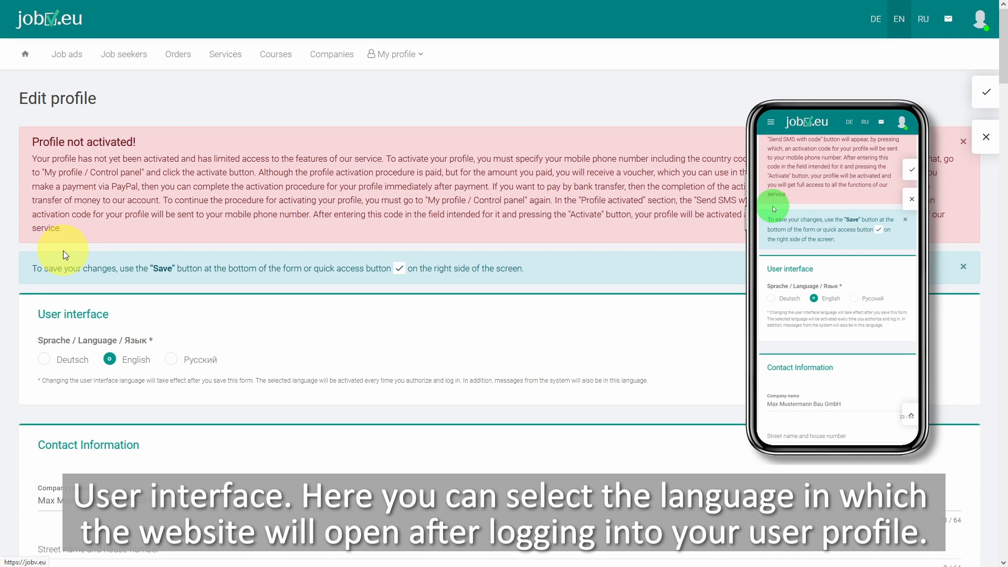
Scroll the Edit profile form down to the User interface and Contact Information sections
scroll(57, 341, down, 4)
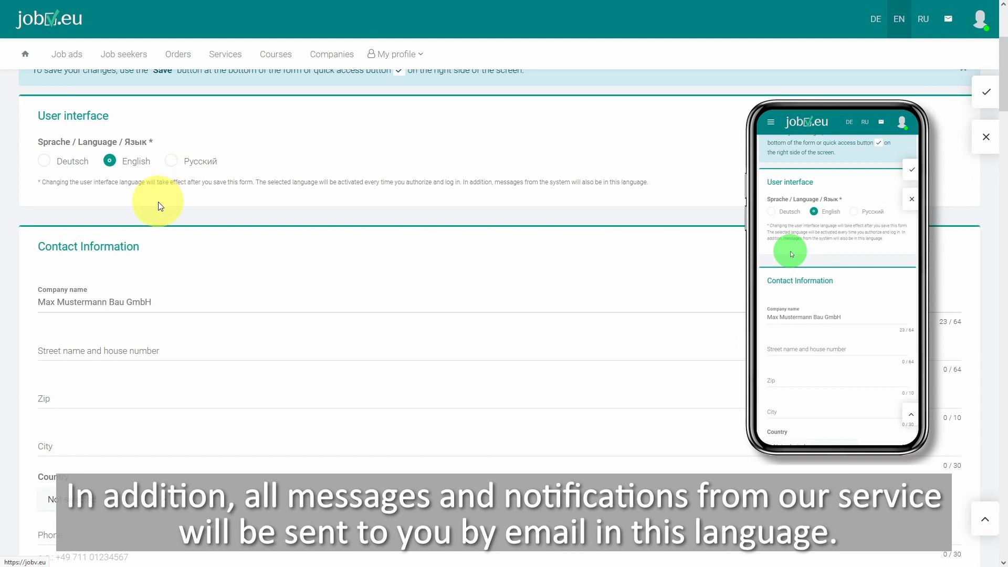
scroll(157, 205, down, 4)
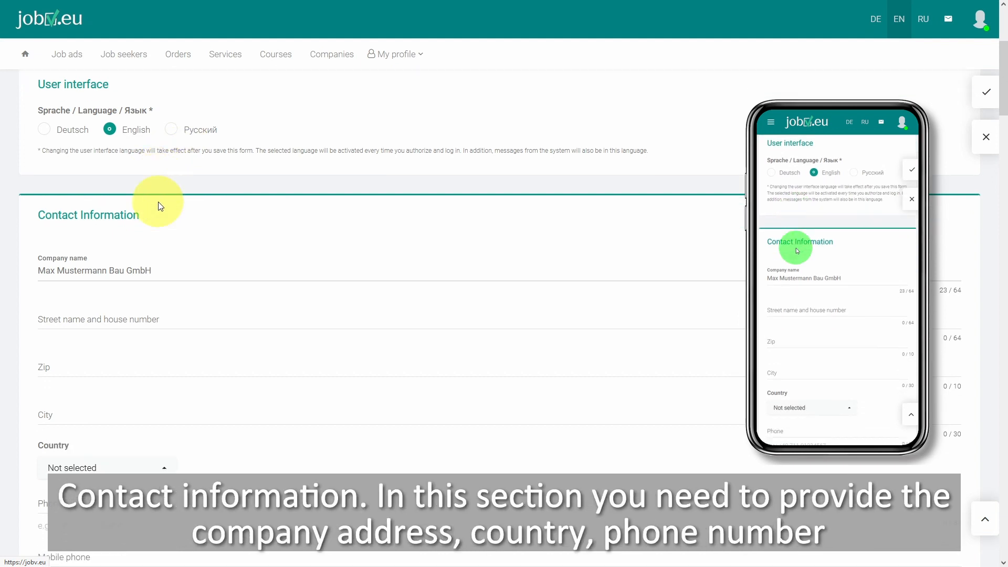
Fill in the street, zip code and city, and select Germany as the country
click(101, 151)
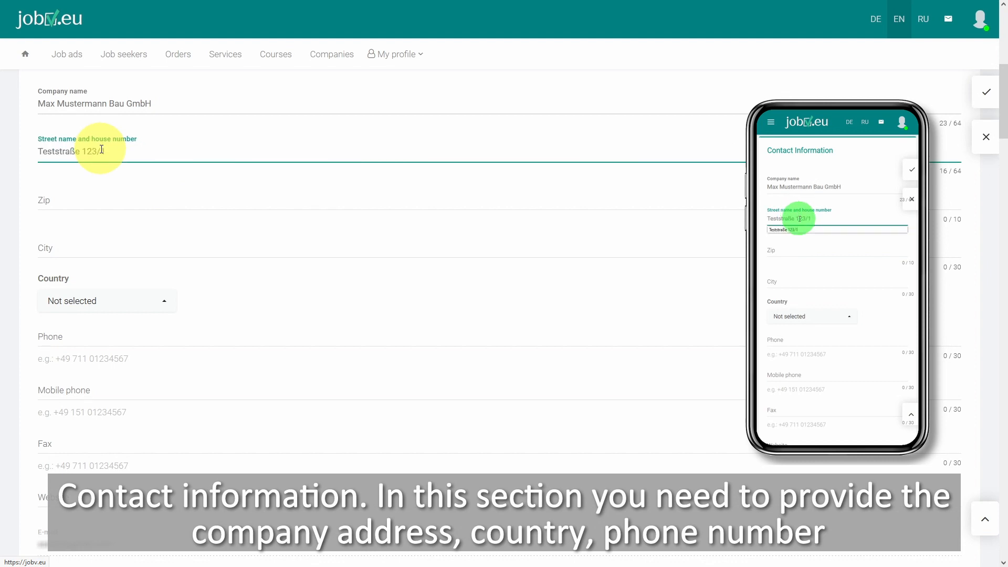
click(83, 203)
click(84, 217)
click(87, 250)
text(Frankfurt)
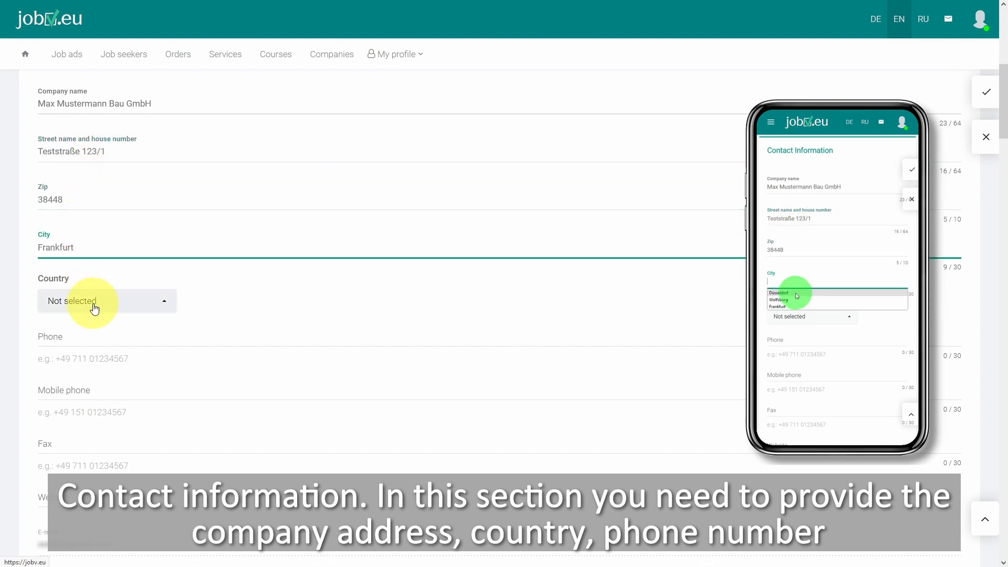
click(90, 305)
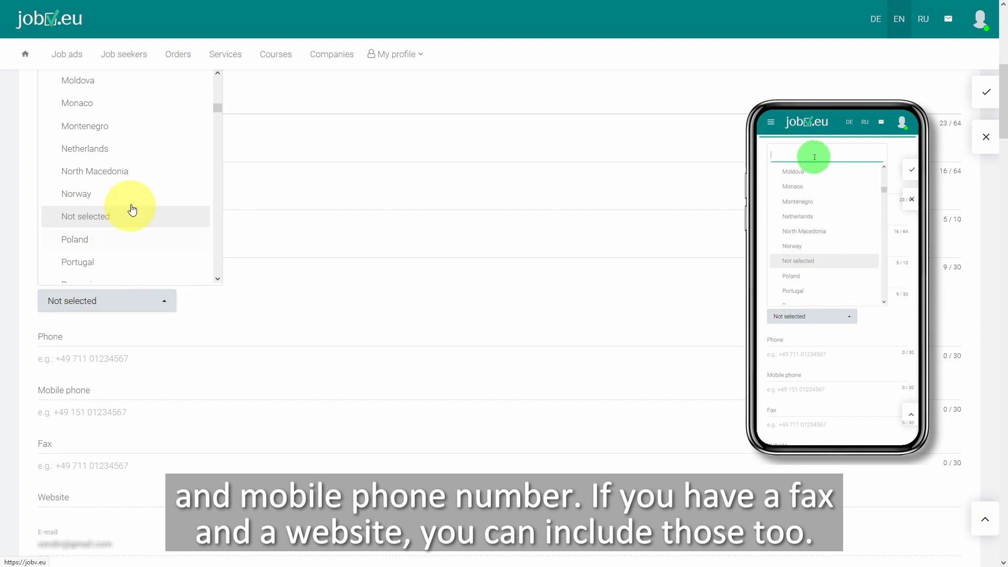
scroll(131, 196, up, 10)
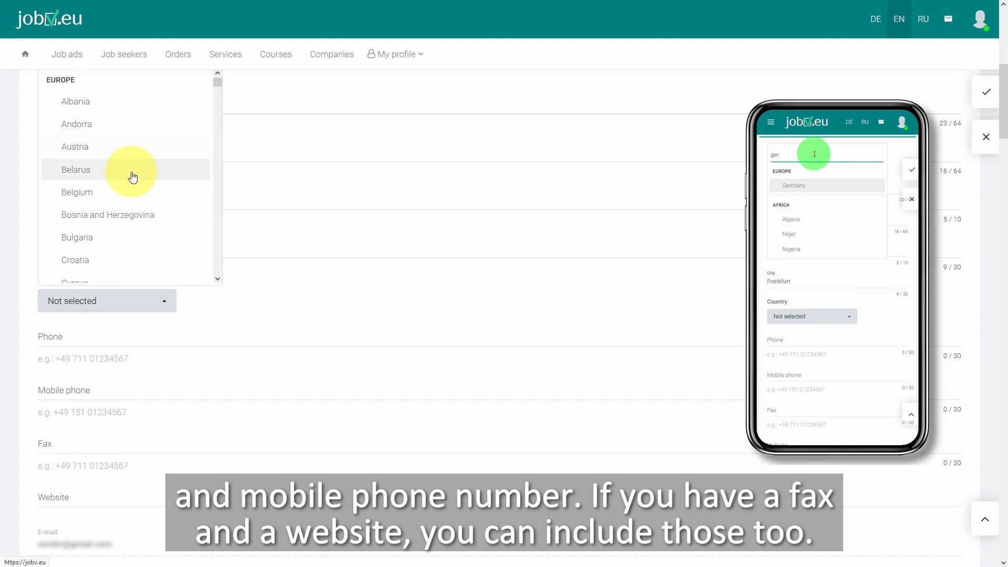
scroll(129, 179, down, 3)
click(101, 230)
Fill the phone, mobile phone, fax and website fields from saved suggestions
click(96, 338)
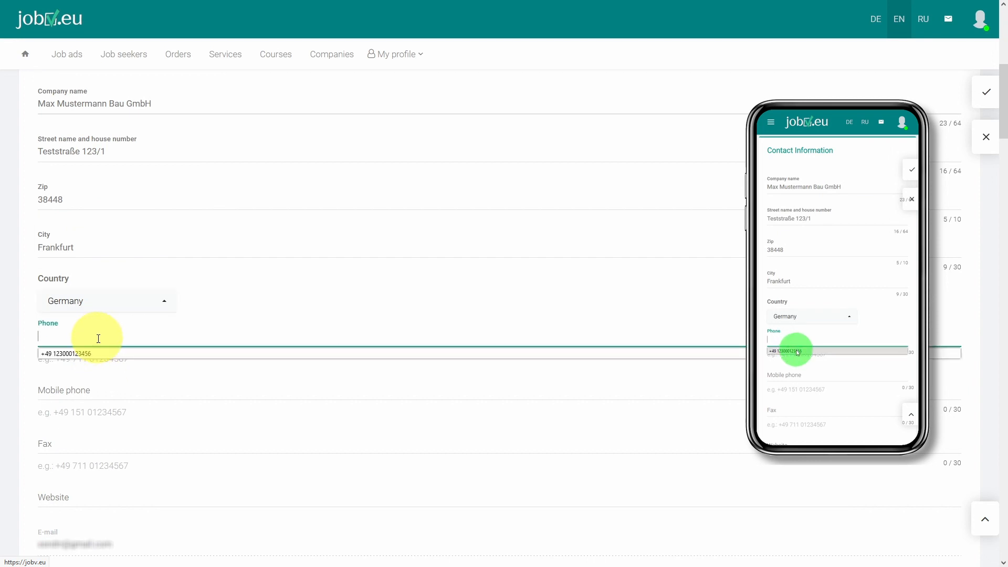
click(86, 352)
click(85, 391)
click(84, 407)
click(98, 448)
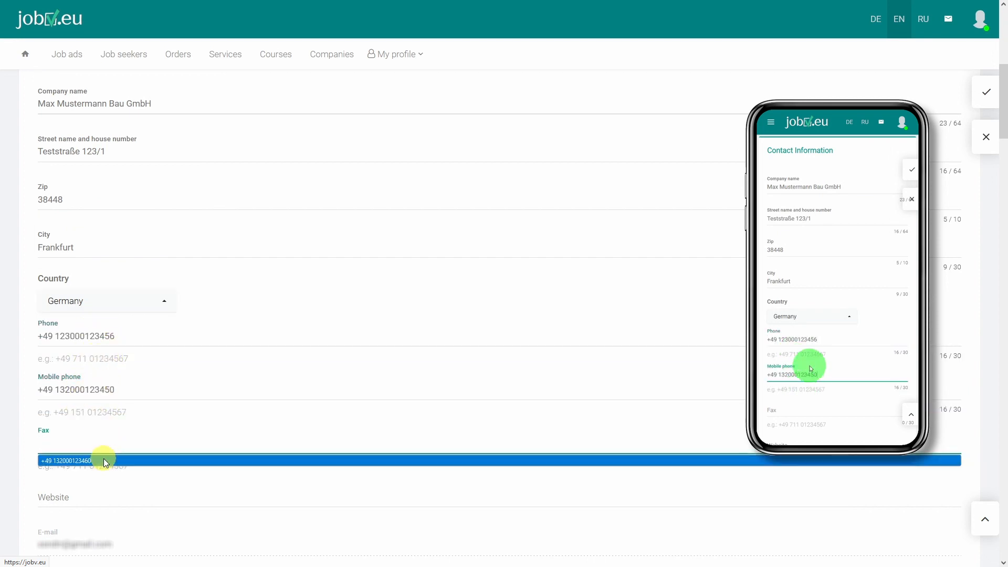
click(102, 458)
click(104, 495)
click(105, 511)
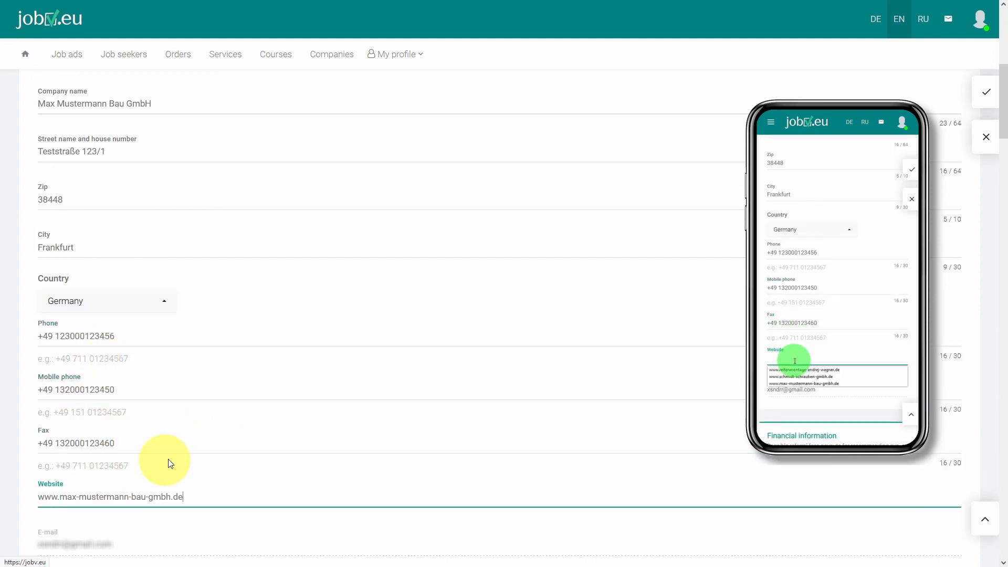
scroll(216, 401, down, 6)
scroll(218, 400, down, 3)
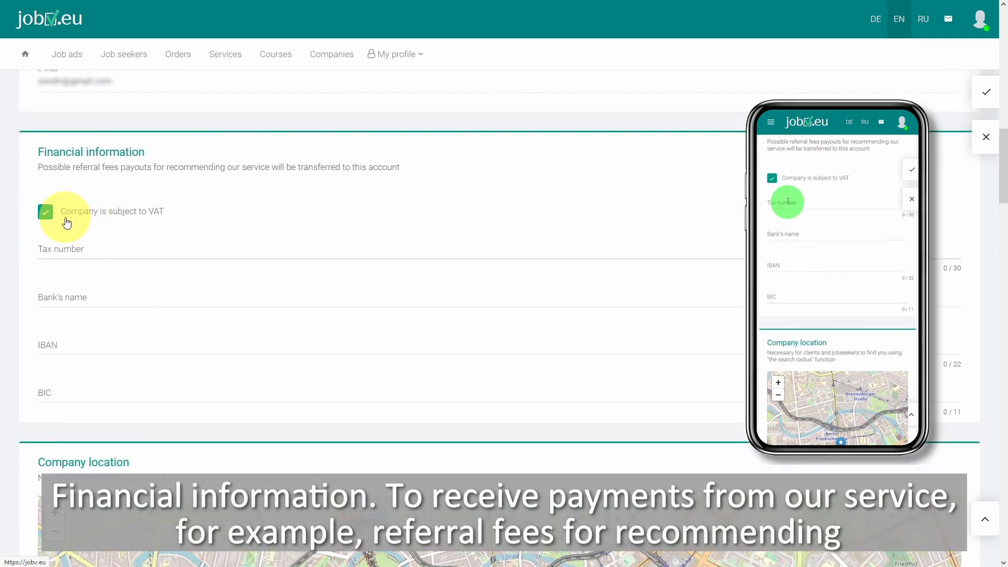
Fill the tax number, bank name Super Bank, IBAN and BIC from saved suggestions
click(136, 248)
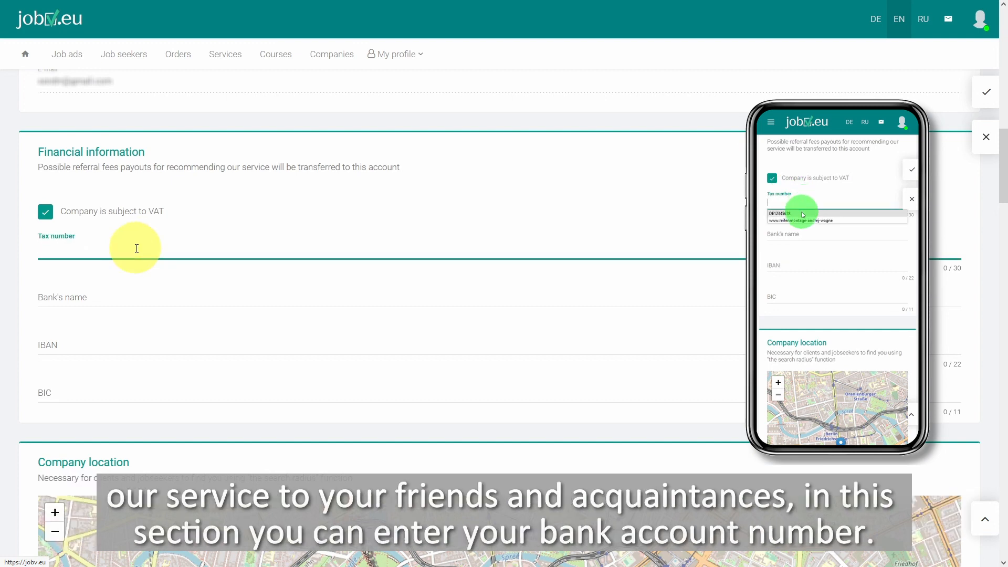
click(74, 266)
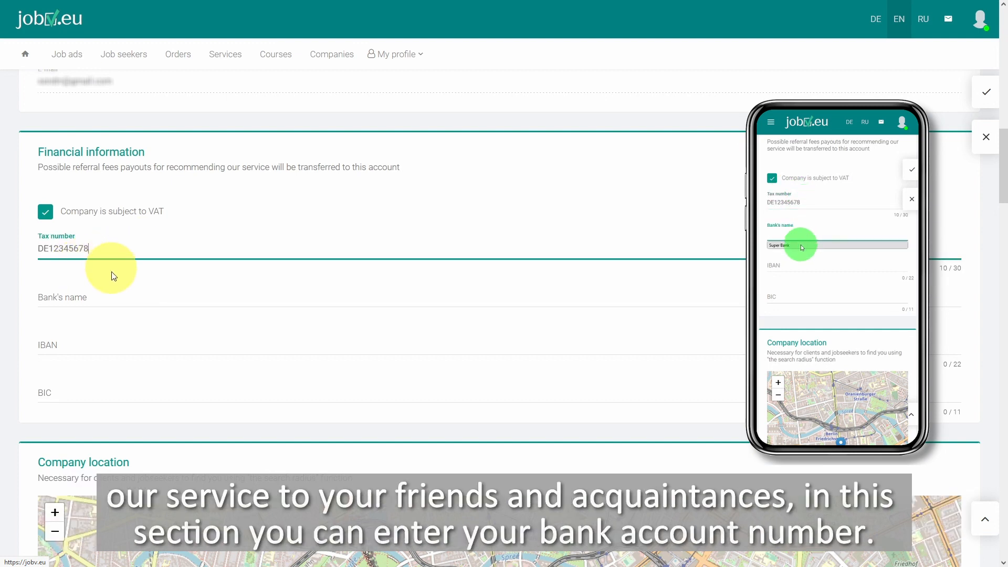
click(101, 297)
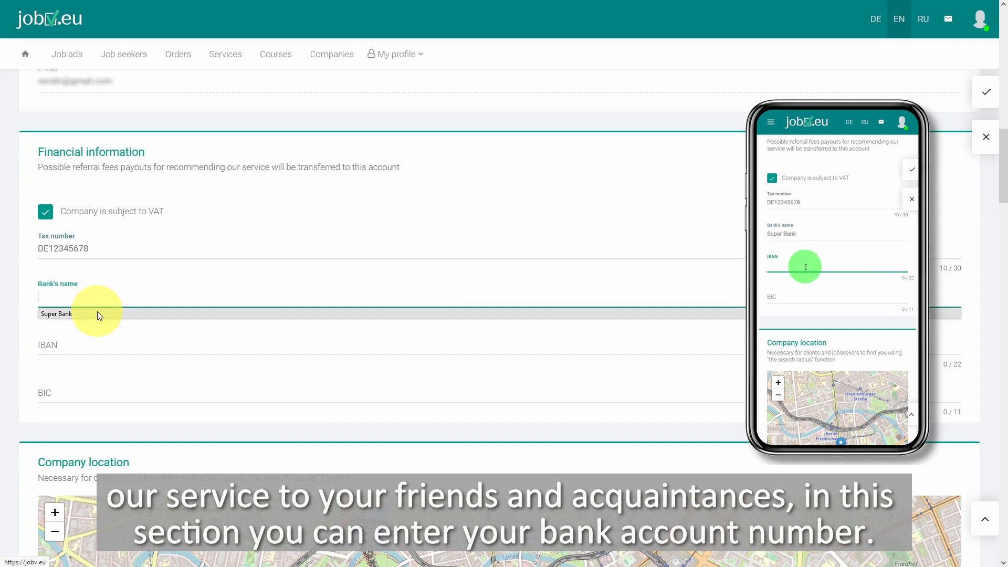
click(99, 314)
click(90, 344)
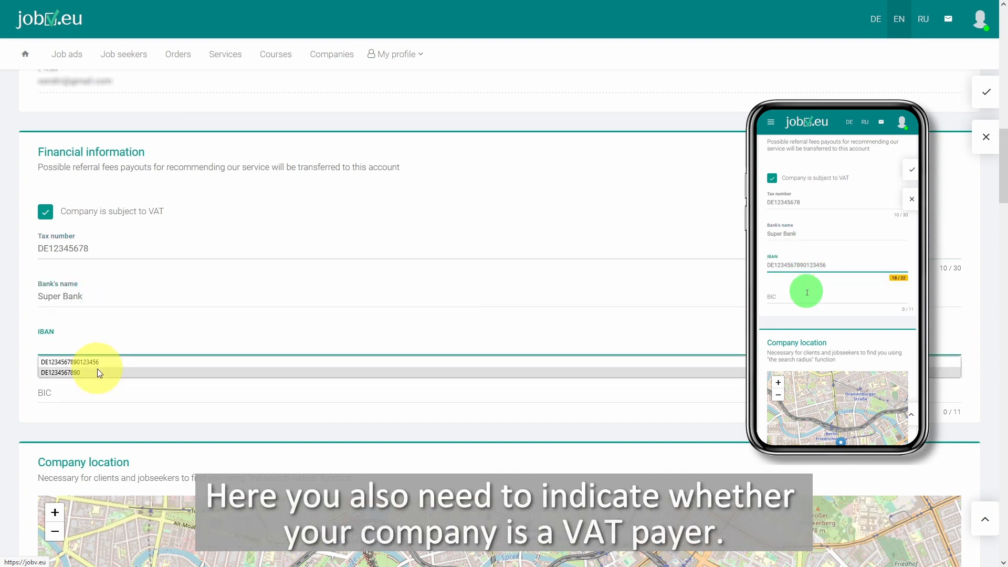
click(98, 362)
click(92, 395)
click(93, 413)
scroll(176, 412, down, 6)
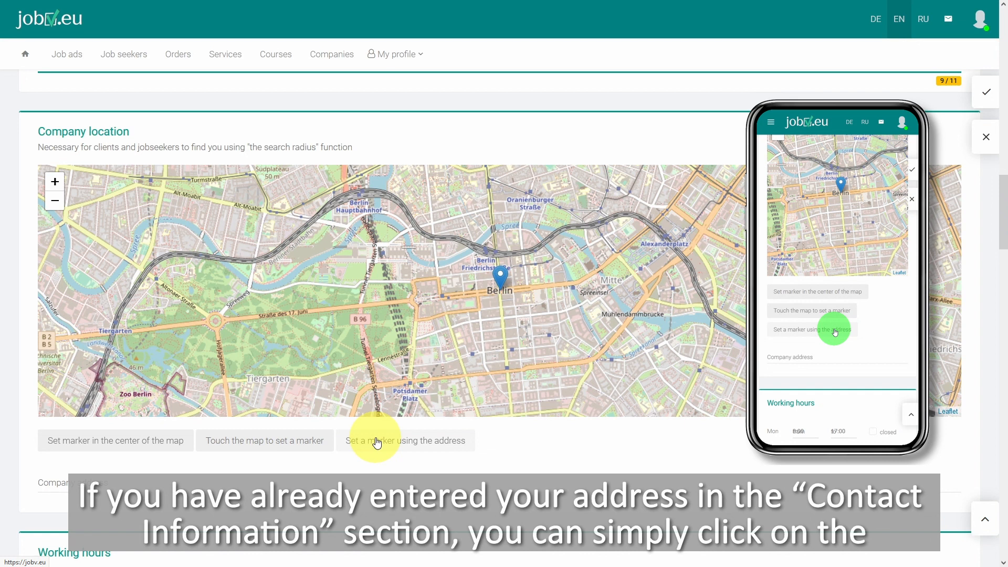
Set the company address to Frankfurt am Main, dropping the street part
click(376, 442)
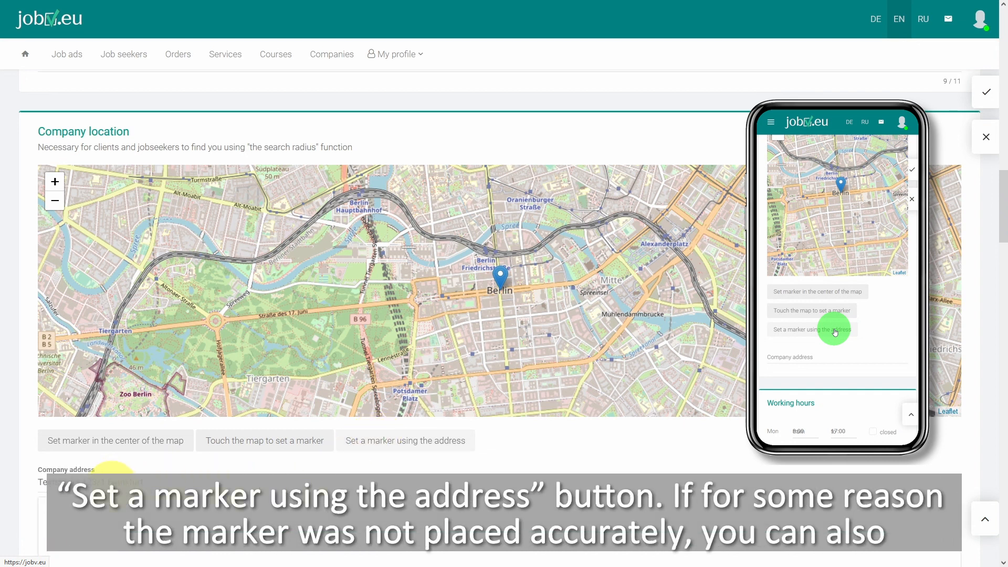
key(BackSpace)
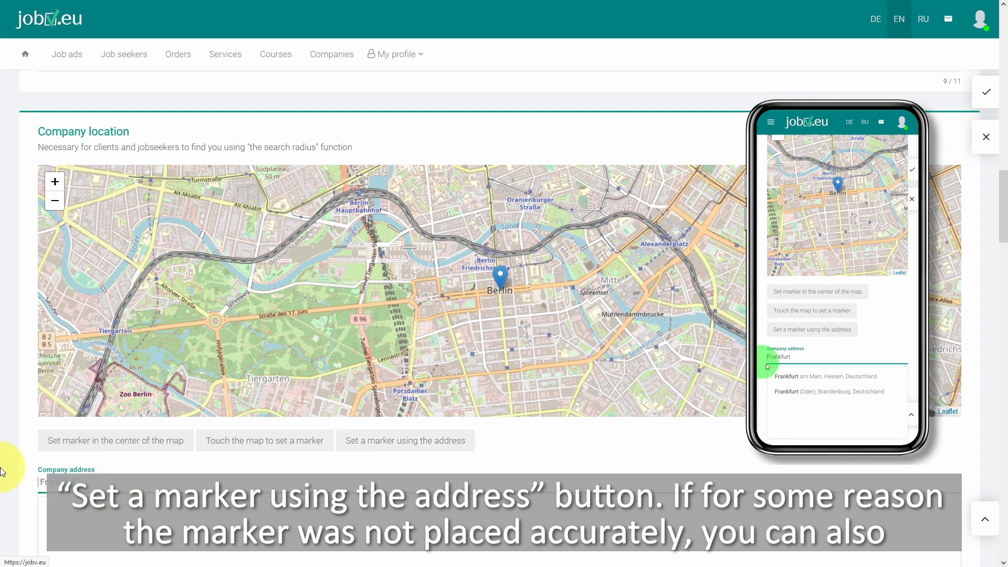
click(72, 513)
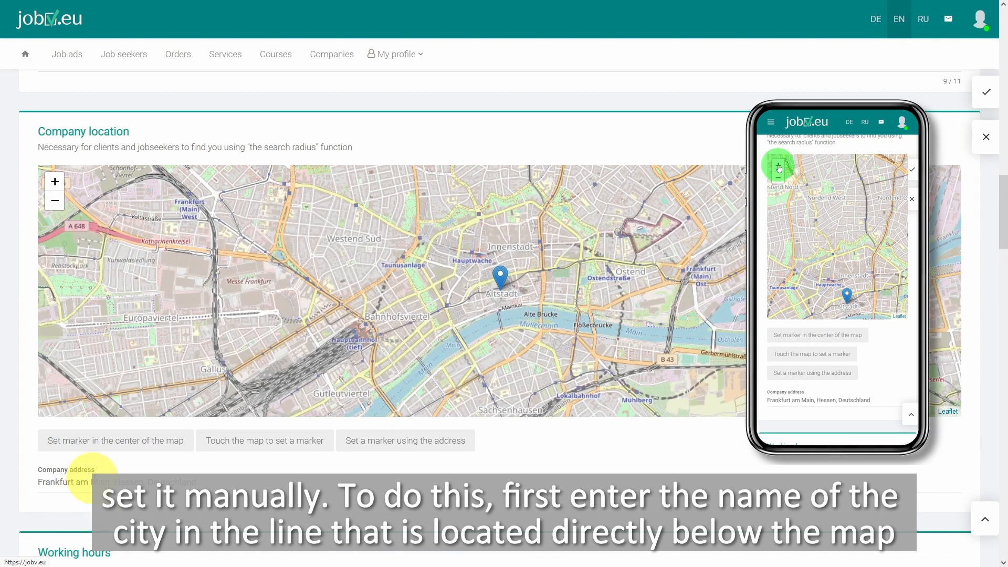
Zoom the map to the Festhalle/Messe area and place a first company marker
drag(306, 324, 386, 335)
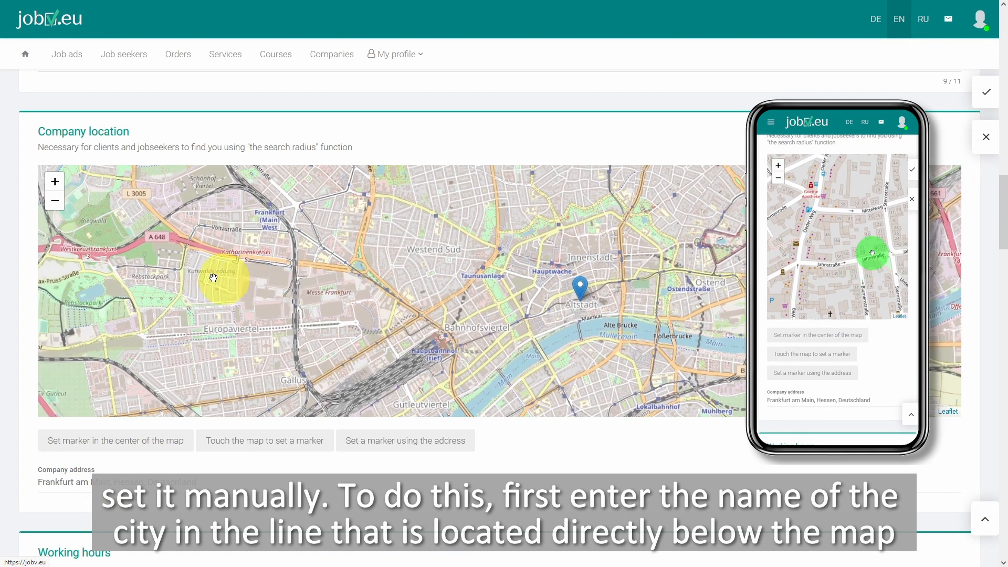
click(54, 184)
click(55, 185)
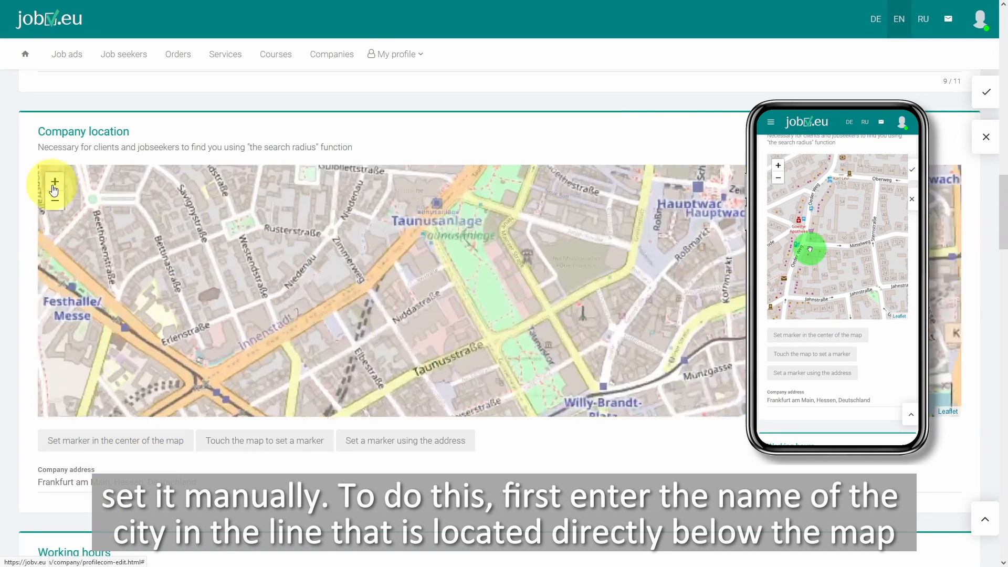
drag(519, 269, 697, 207)
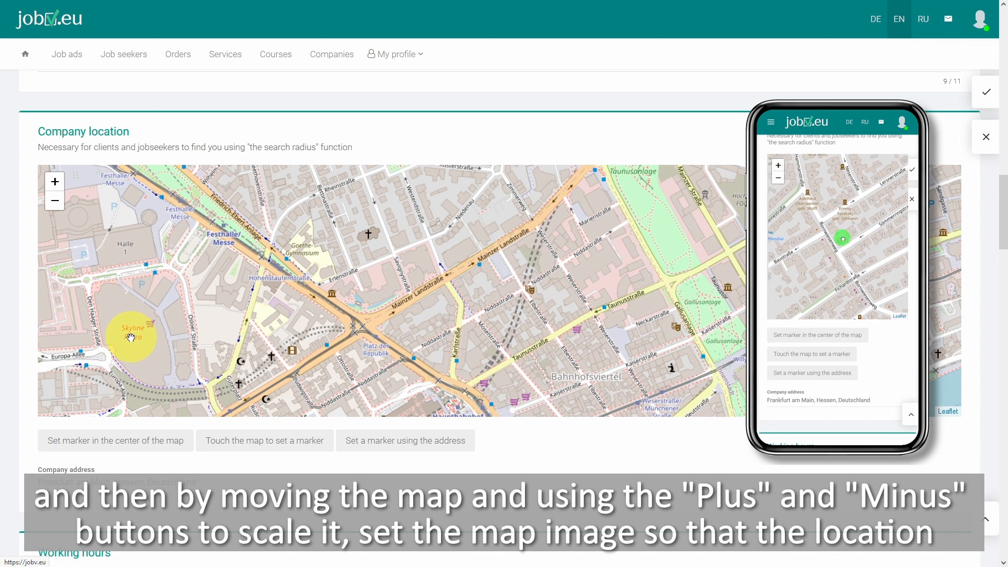
drag(113, 375, 147, 376)
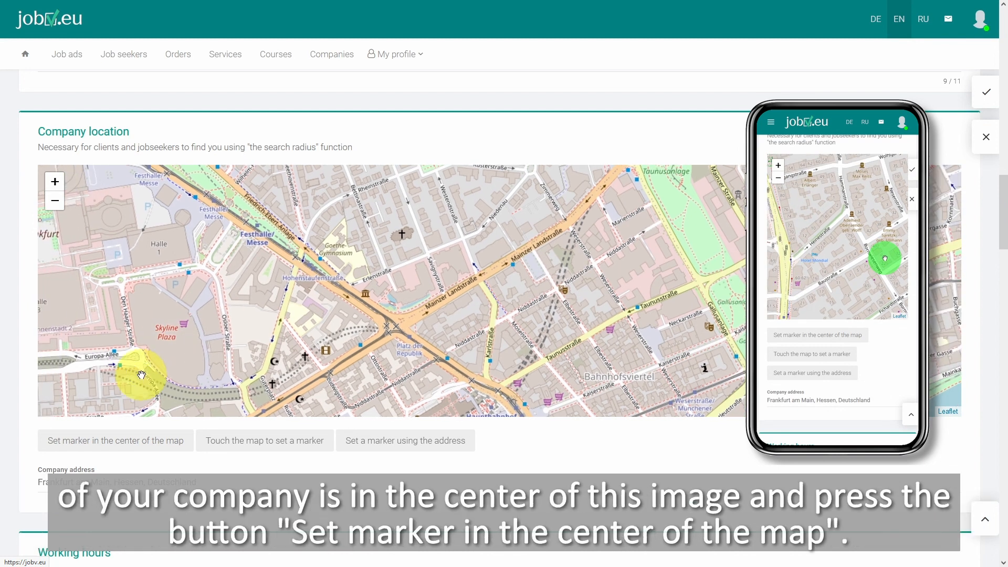
click(118, 447)
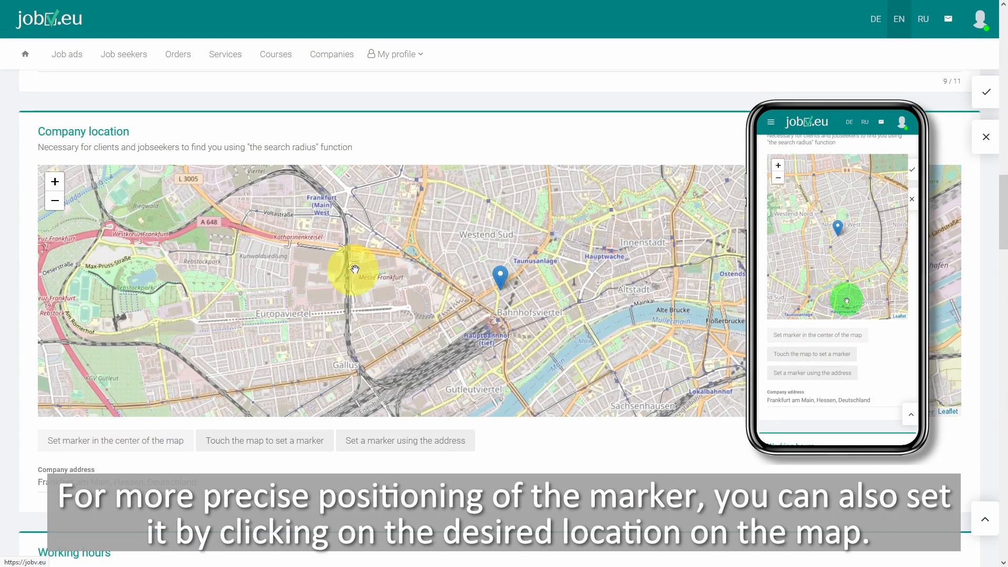
Zoom to building level and place the marker precisely by touching the map
click(55, 182)
click(54, 182)
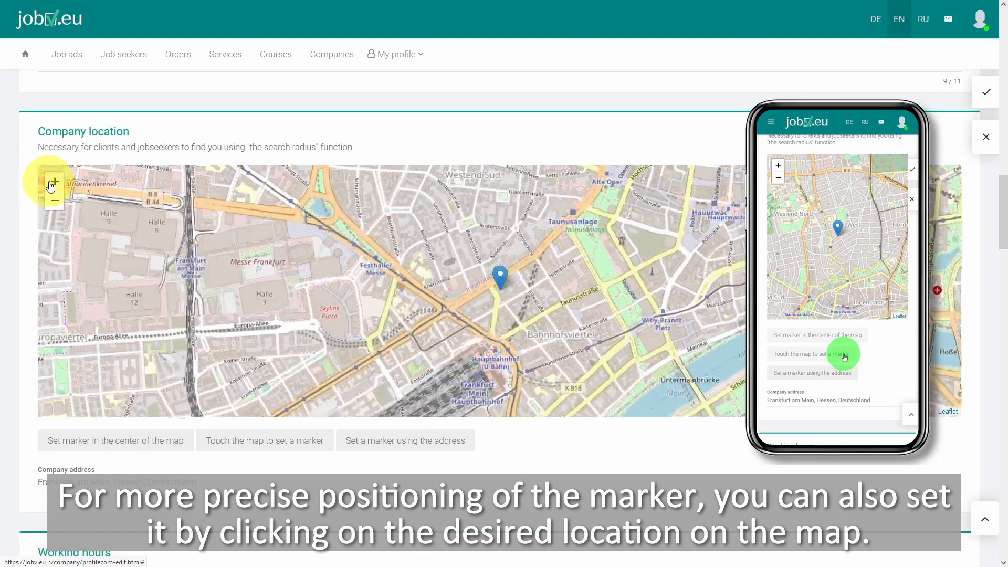
click(55, 182)
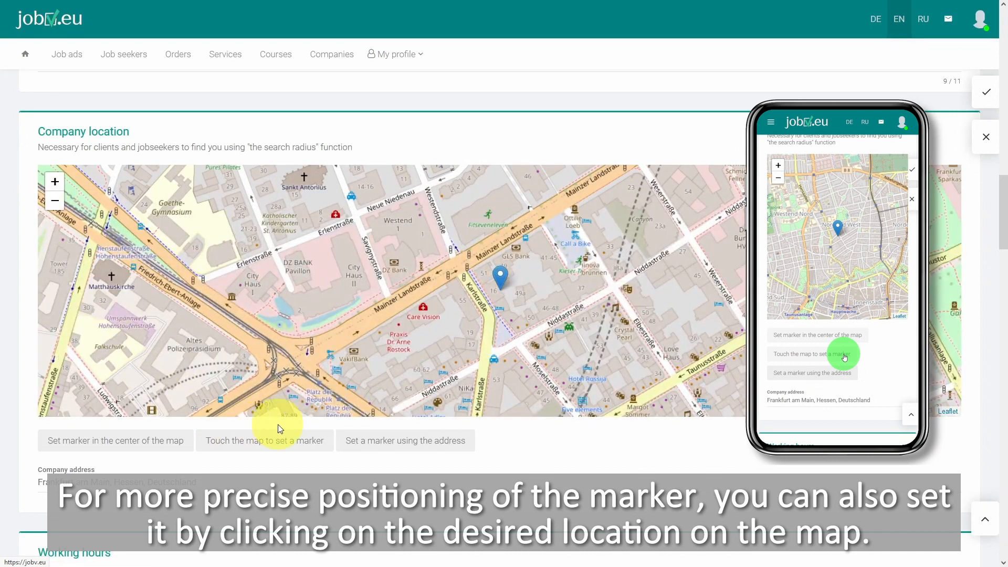
drag(511, 340, 401, 366)
drag(479, 289, 391, 344)
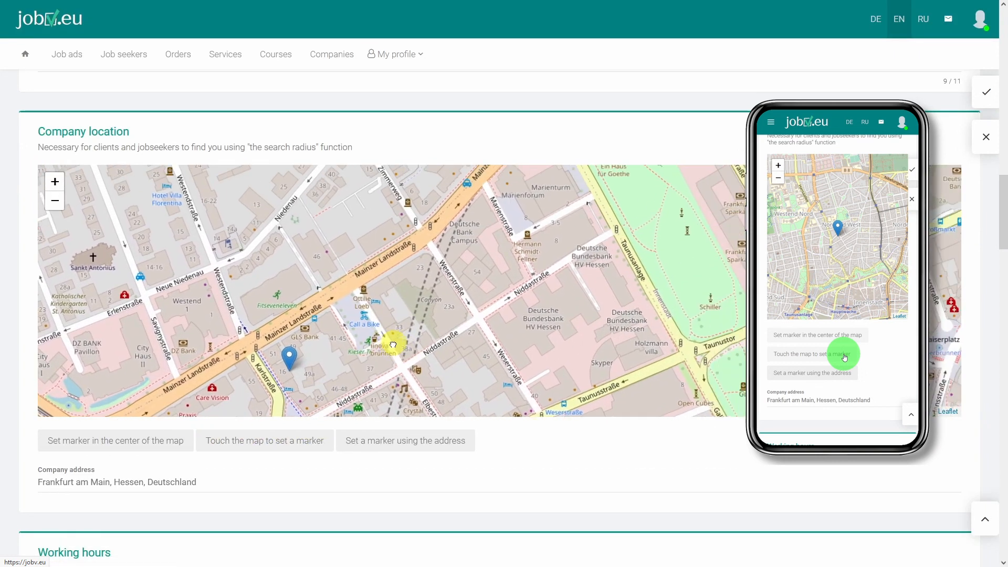
drag(429, 307, 439, 326)
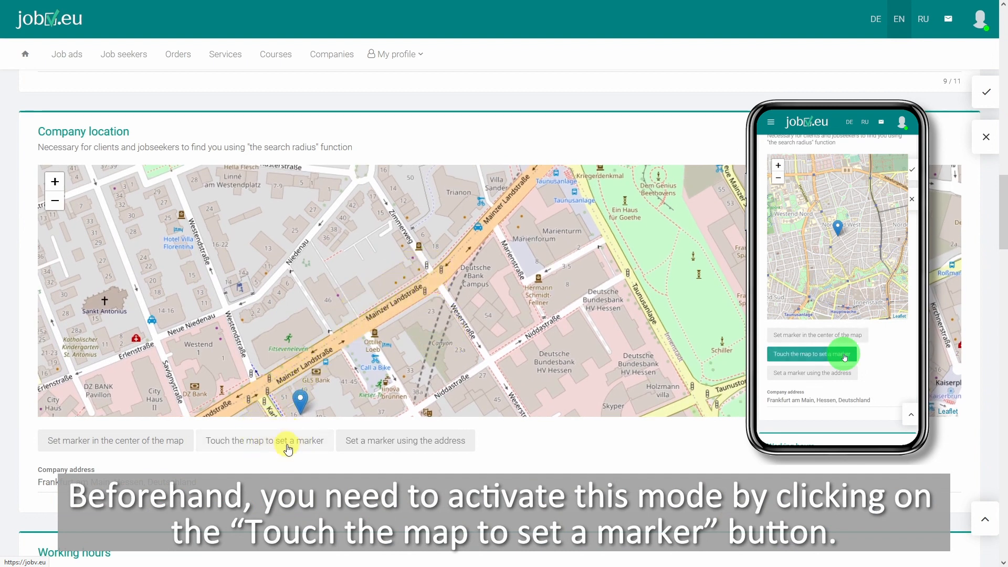
click(287, 447)
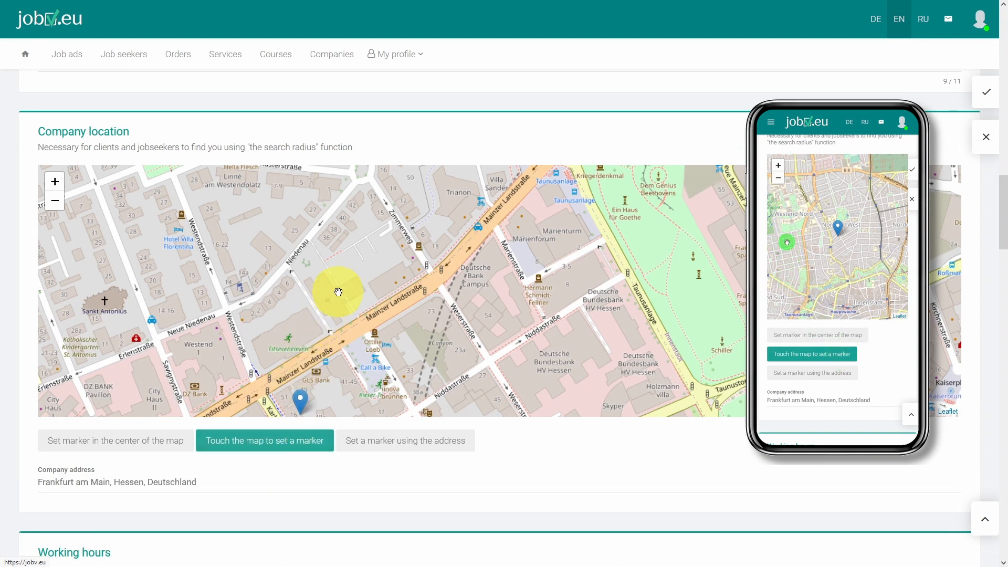
click(396, 260)
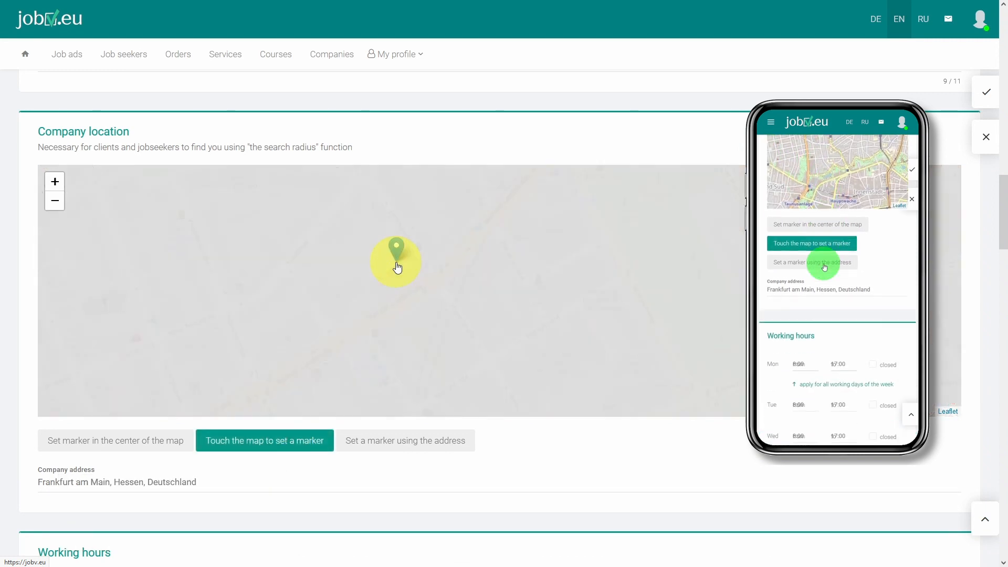
scroll(247, 337, down, 8)
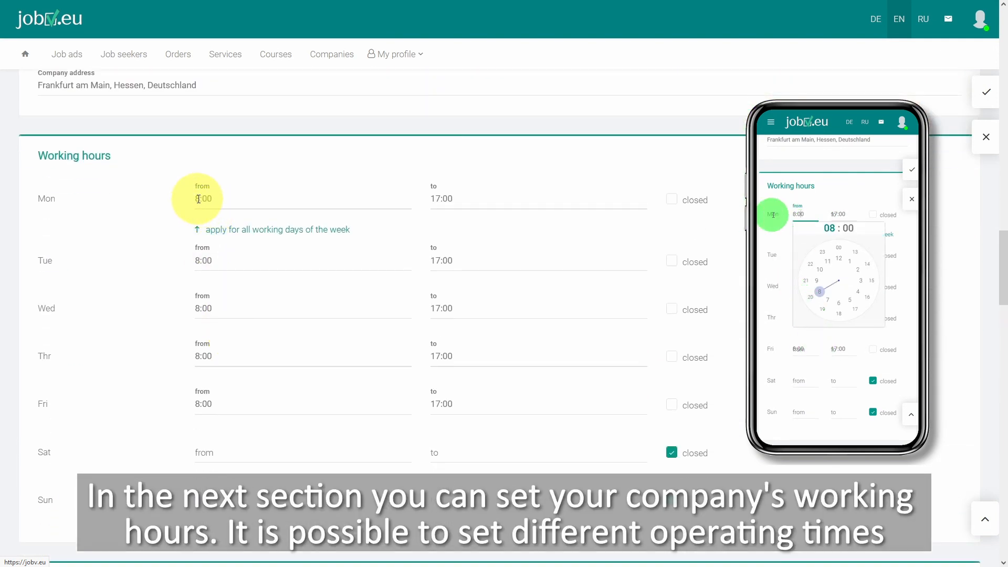
Change Monday's opening time to 7:30 and apply 7:30–17:00 to all working days
click(203, 205)
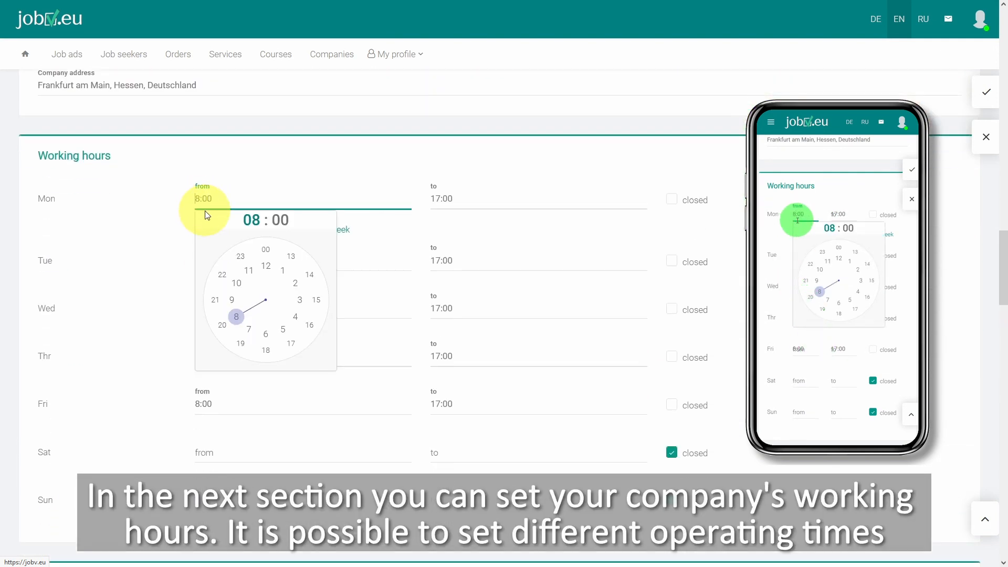
key(BackSpace)
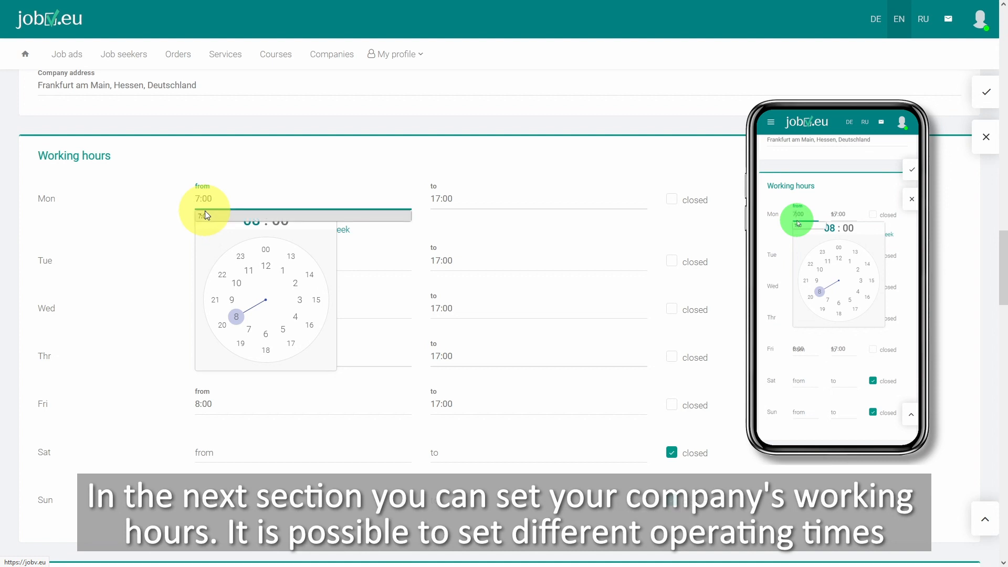
click(281, 183)
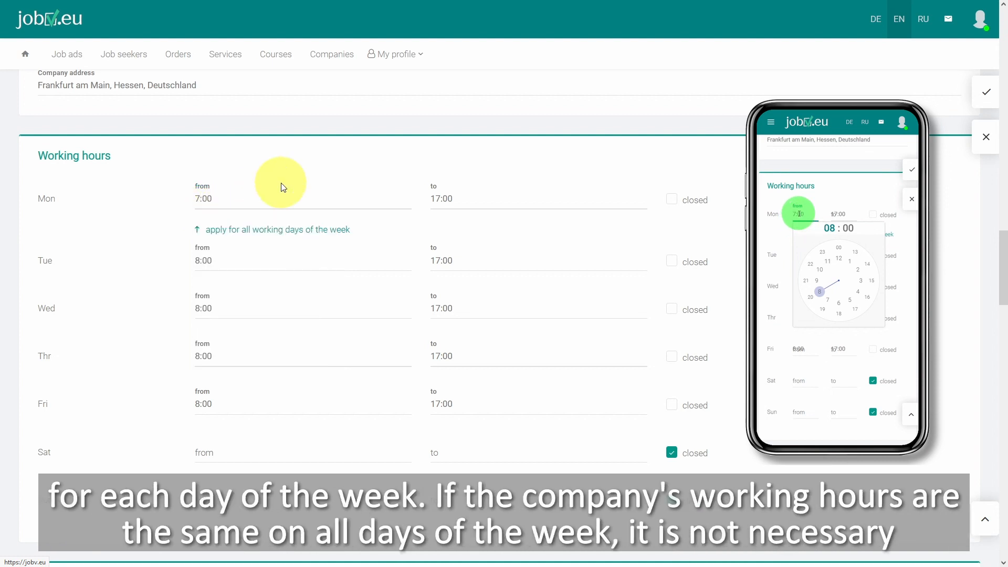
click(206, 200)
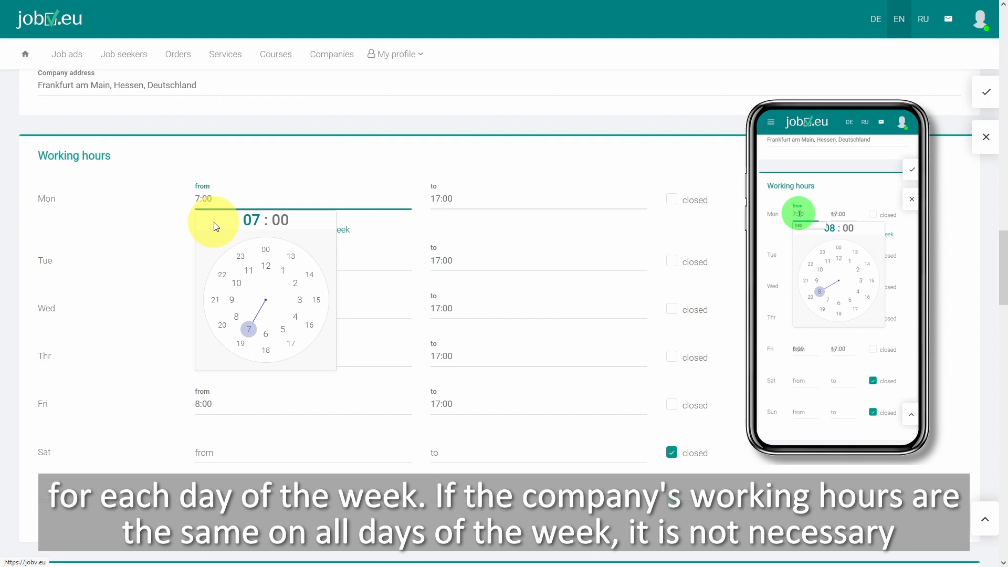
key(BackSpace)
click(214, 218)
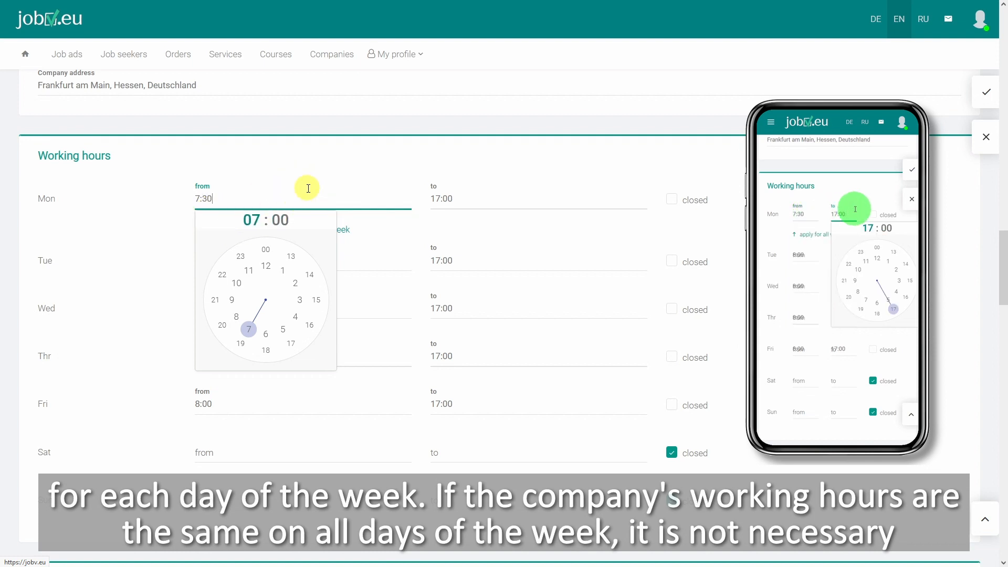
click(373, 250)
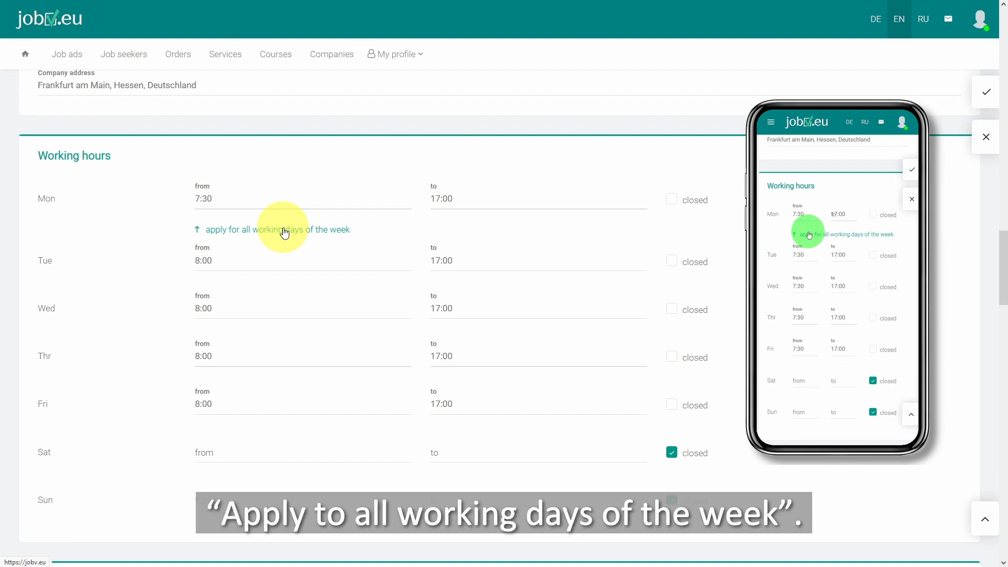
click(283, 231)
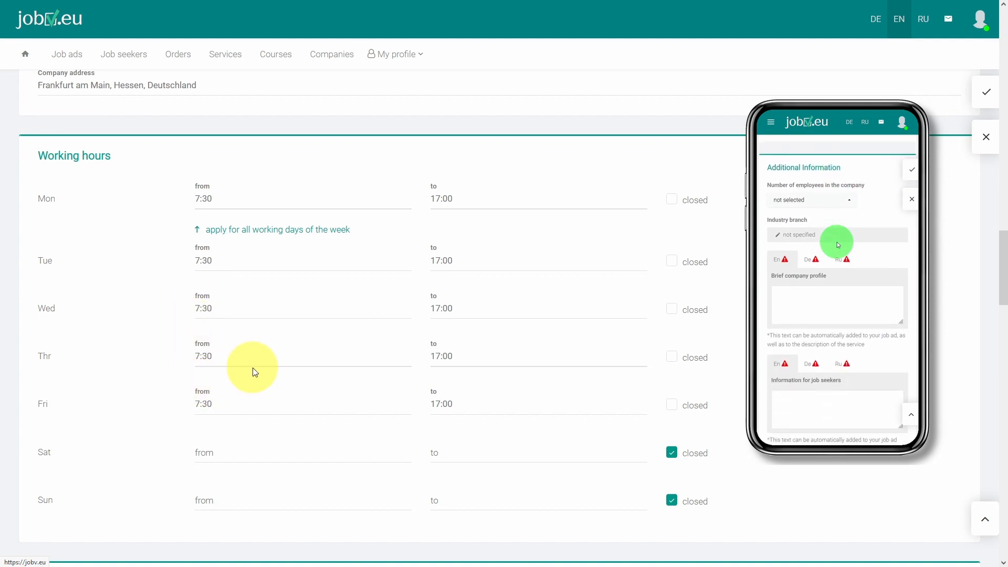
scroll(427, 294, down, 6)
Set the number of employees to 10 ... 25
scroll(425, 304, down, 3)
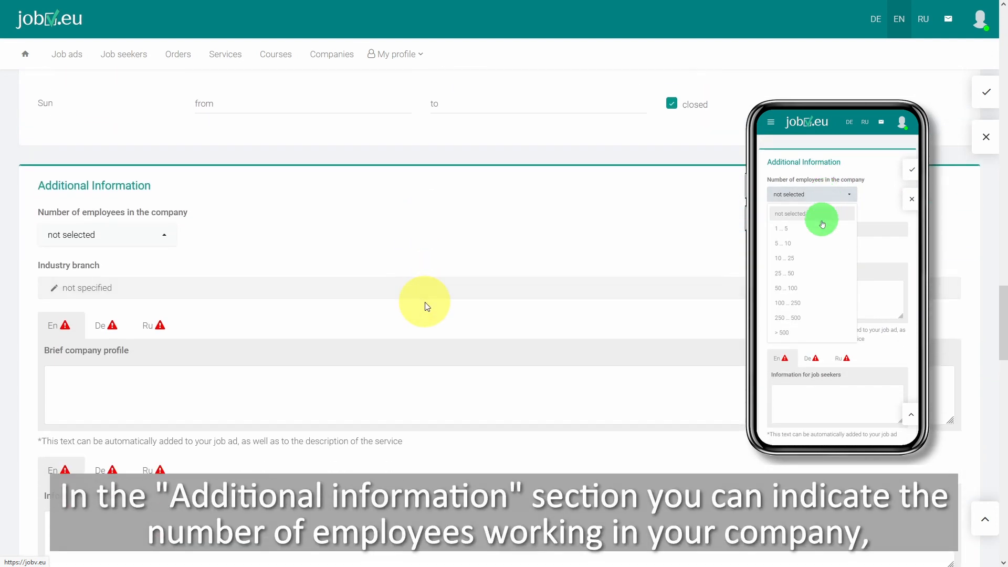
click(154, 181)
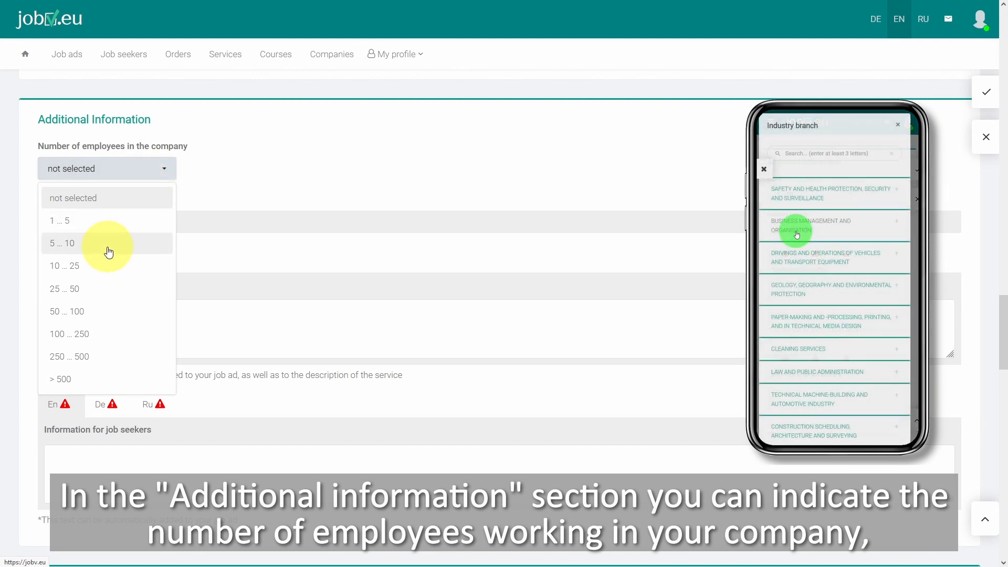
click(99, 277)
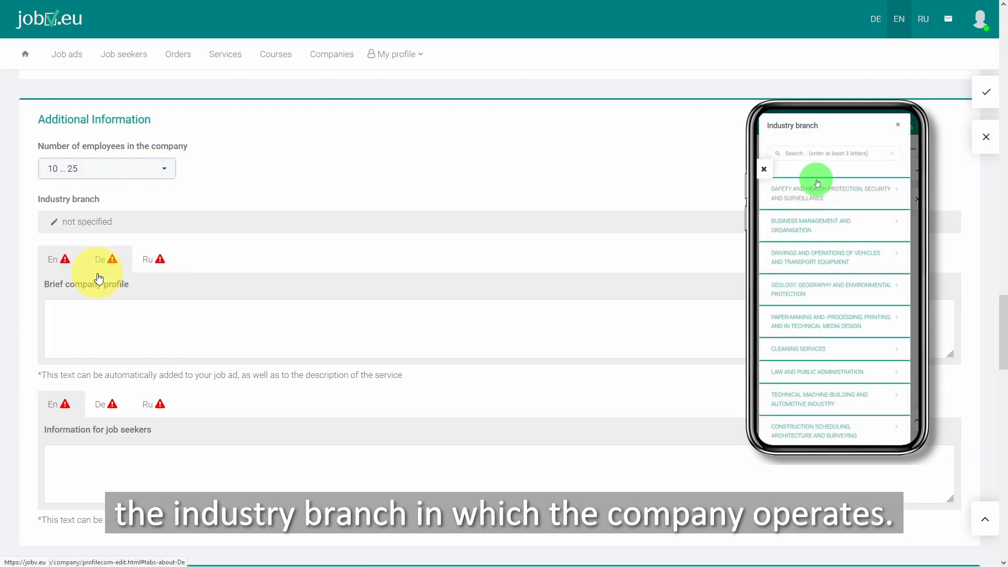
Search 'buil' and choose Building services engineering as the industry branch
click(227, 220)
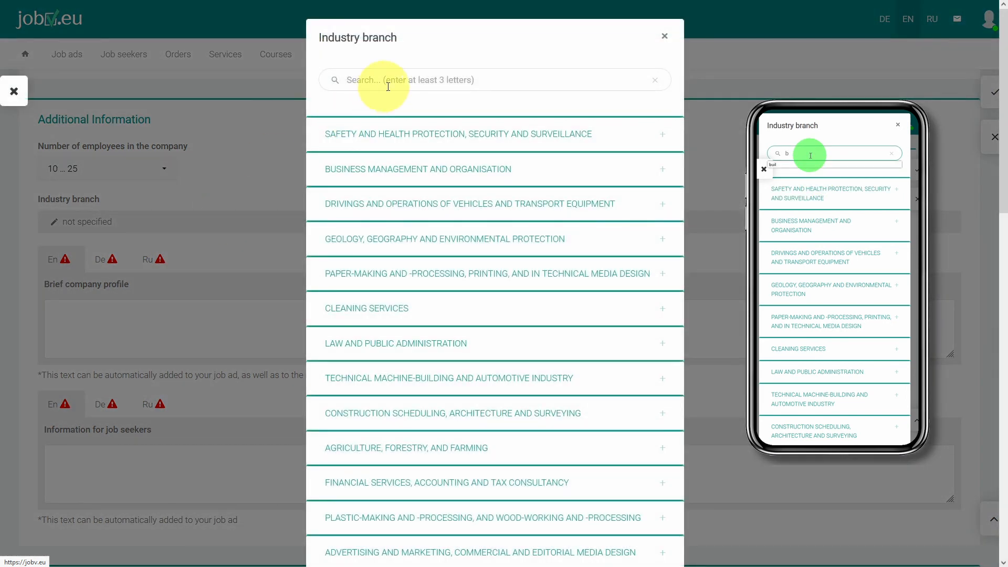
click(391, 84)
text(buil)
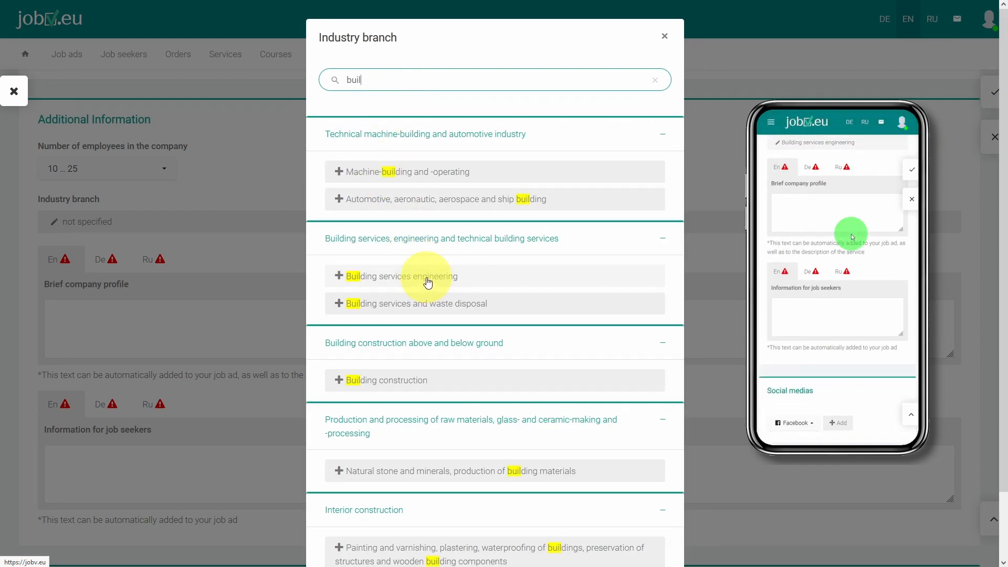
click(428, 278)
scroll(293, 294, down, 3)
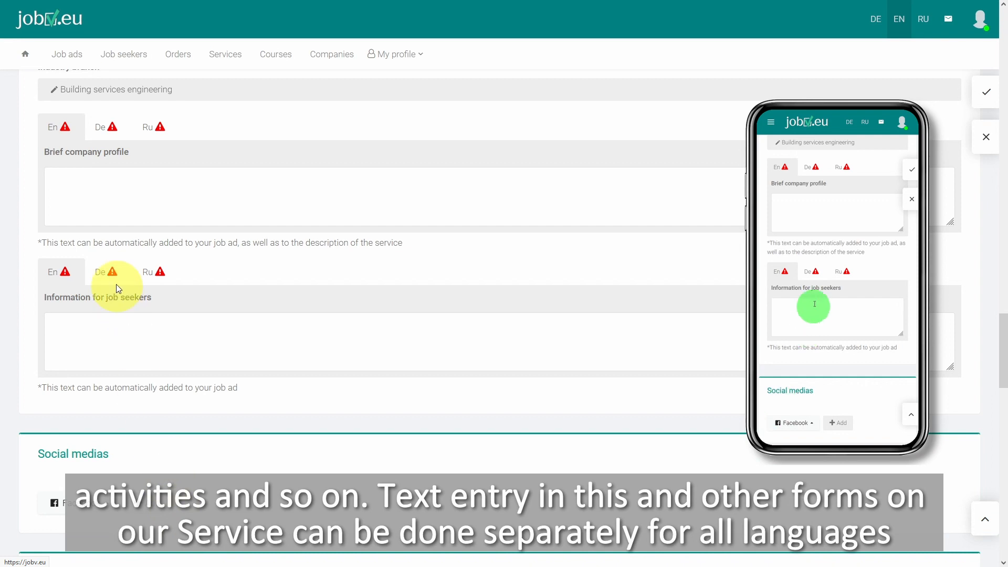
Paste the prepared English text into the brief company profile
click(67, 178)
key(ctrl+v)
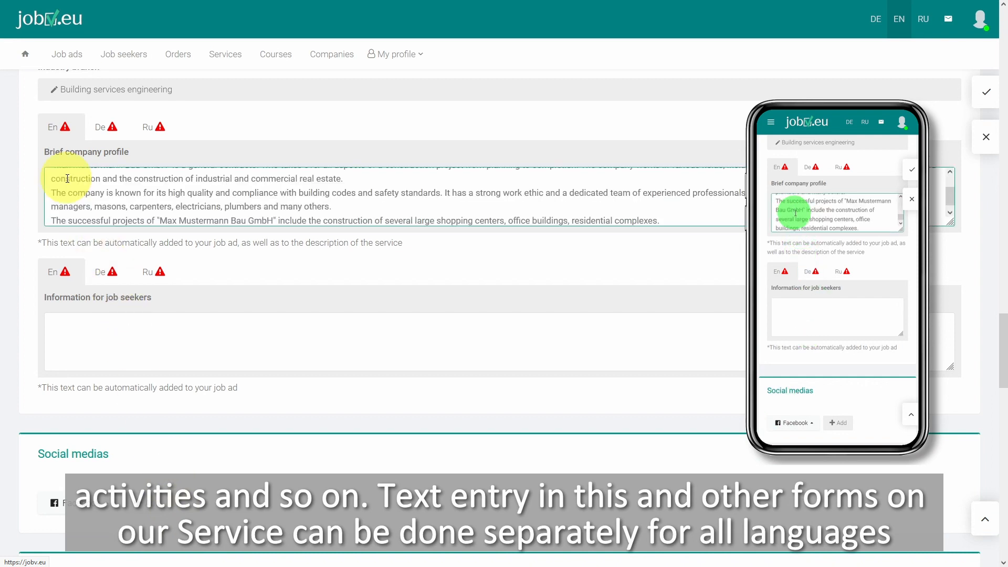
drag(949, 223, 937, 288)
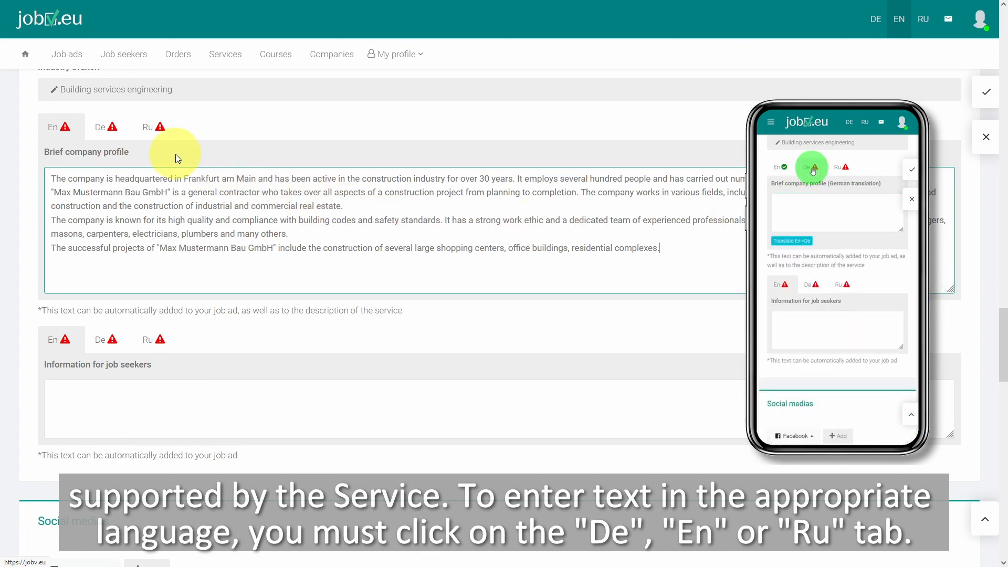
Auto-translate the brief profile from English into German and Russian
click(106, 135)
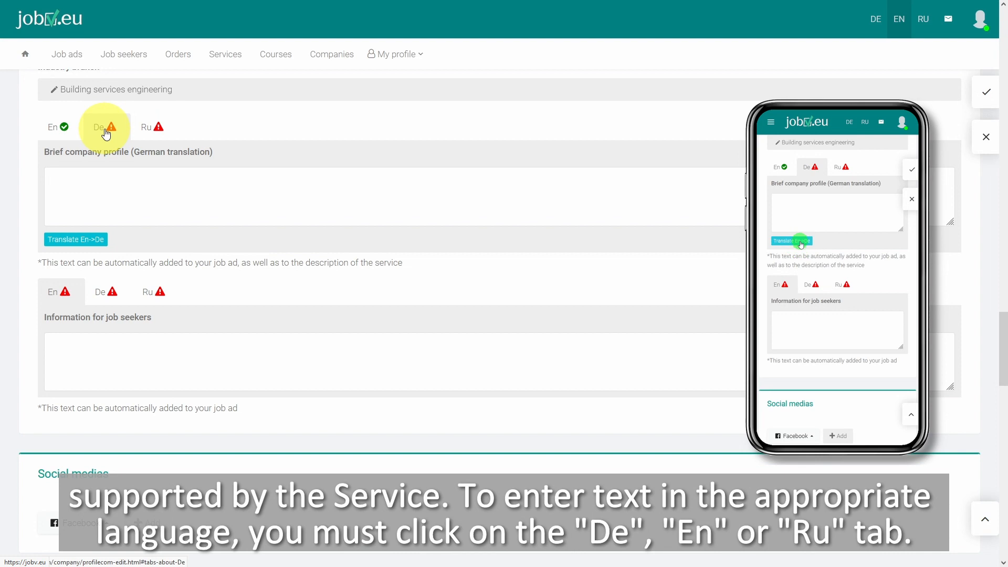
click(82, 243)
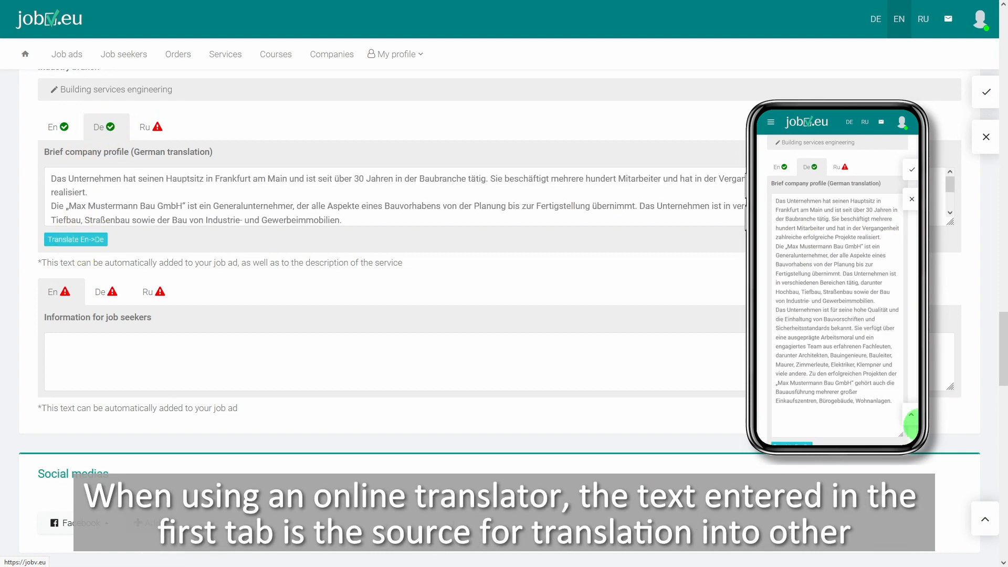
drag(951, 223, 951, 307)
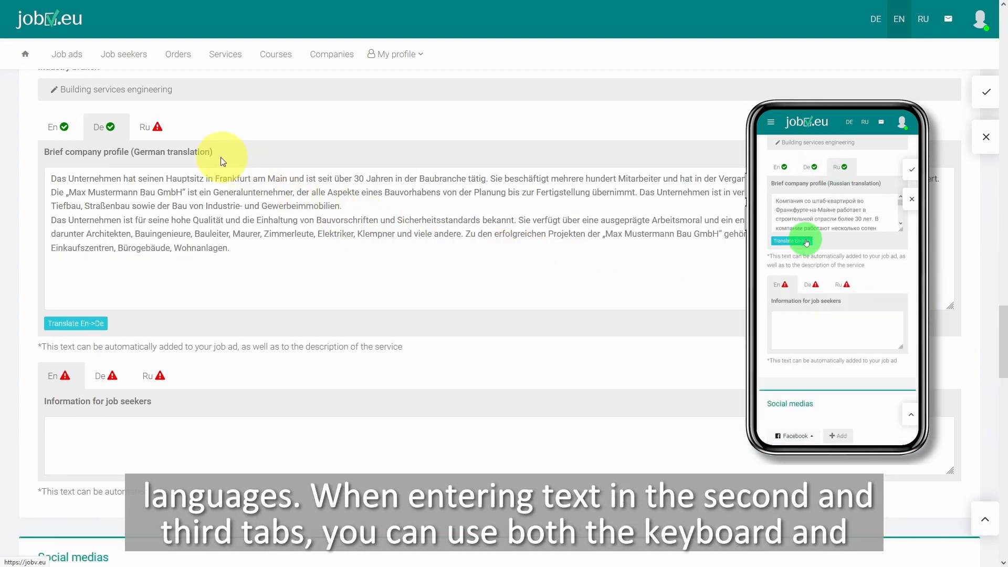
click(158, 134)
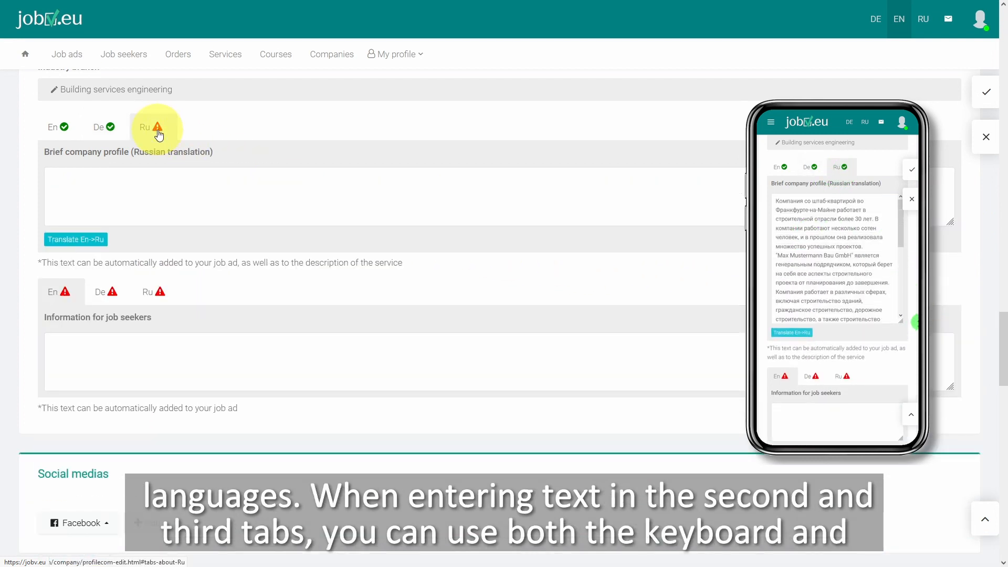
click(102, 243)
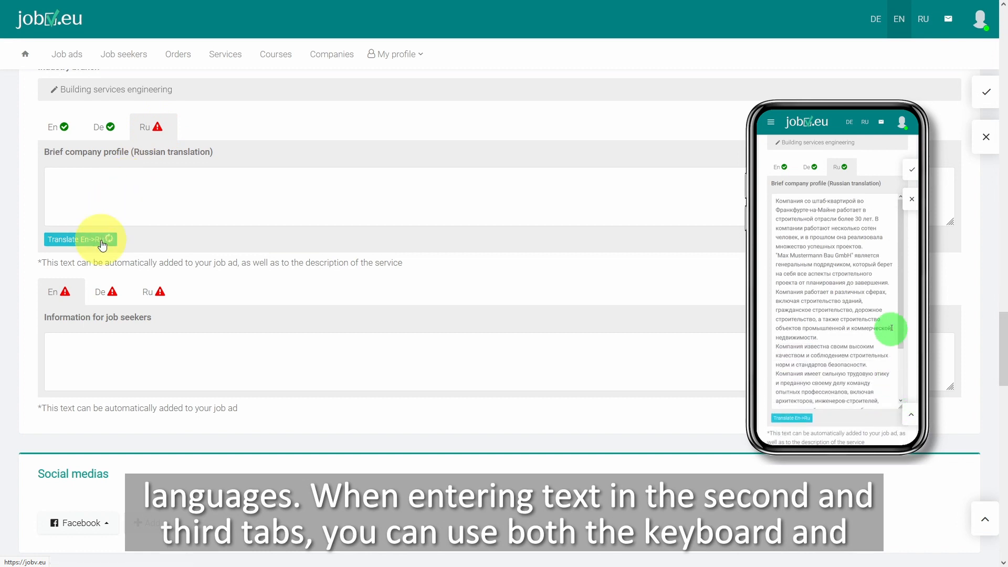
drag(953, 222, 951, 286)
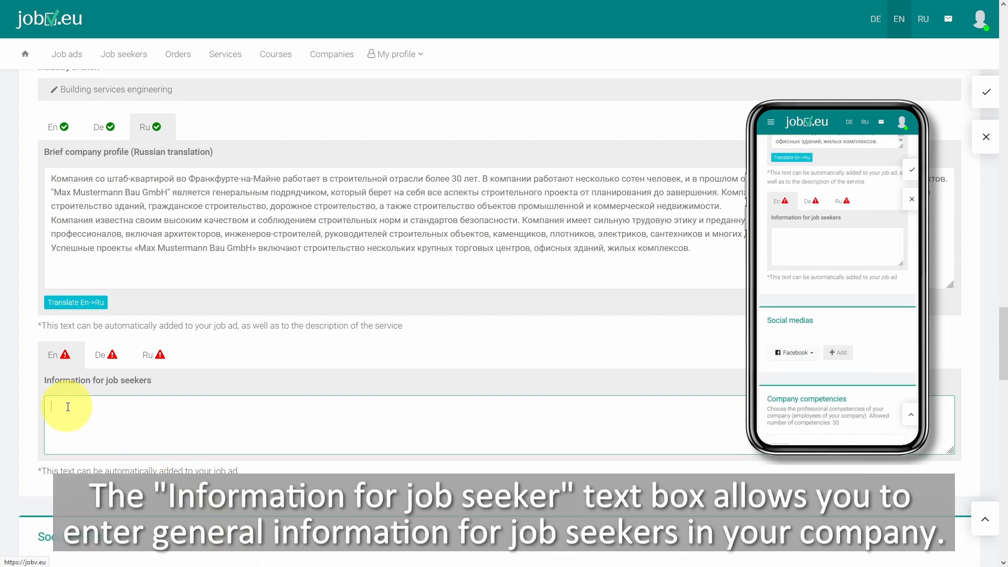
Paste the English job-seekers information and fill its German and Russian versions
key(ctrl+v)
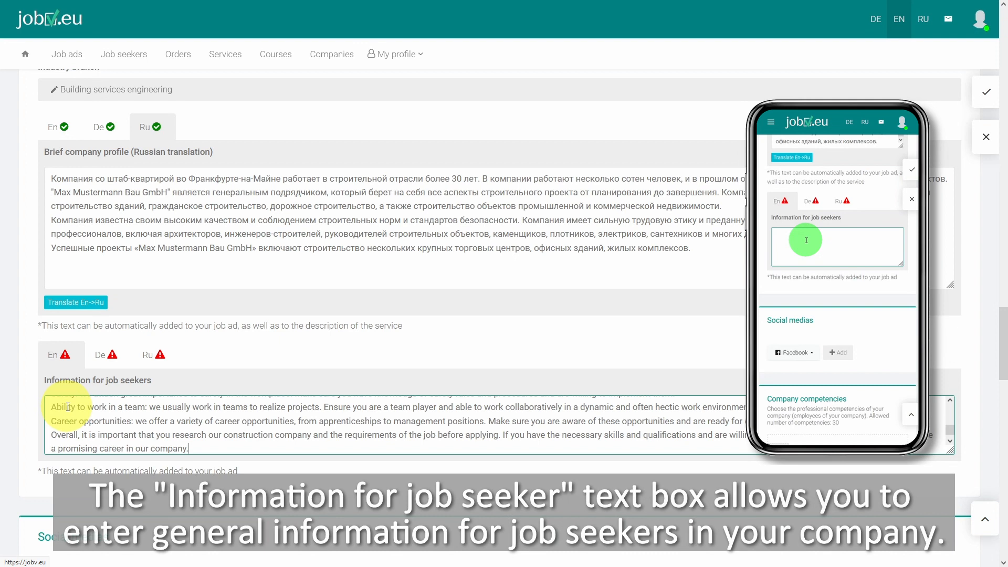
drag(950, 452, 942, 563)
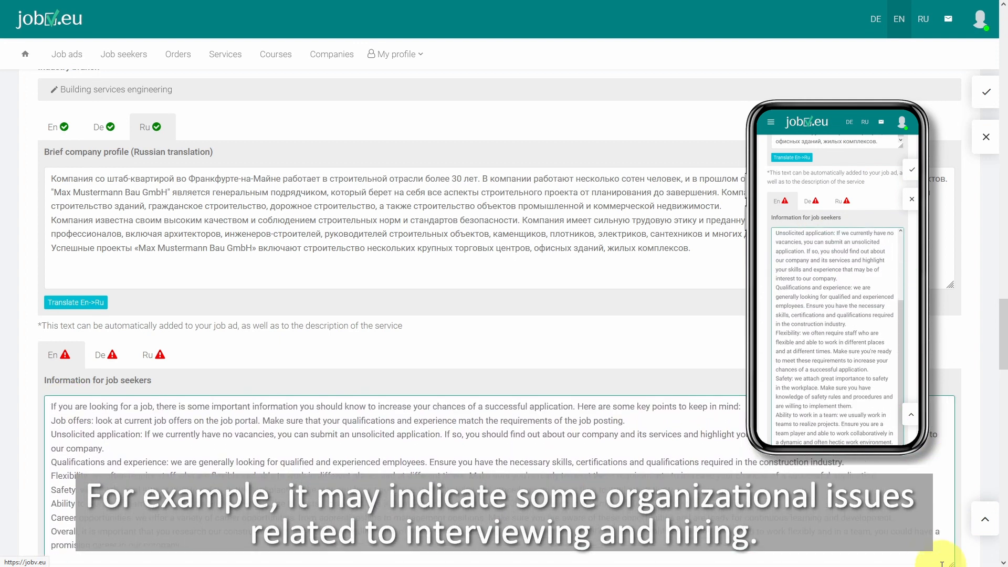
click(111, 357)
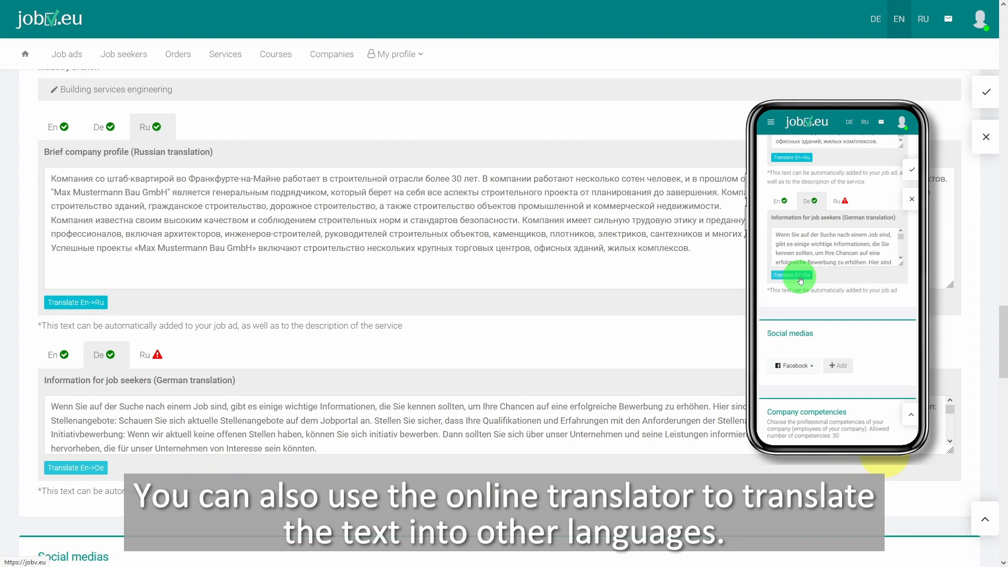
drag(949, 450, 964, 565)
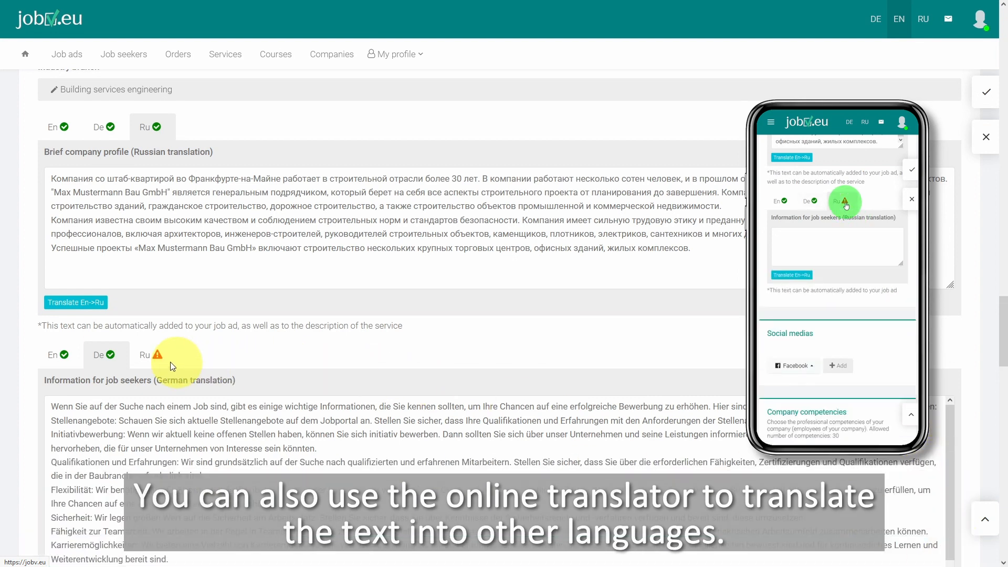
click(166, 361)
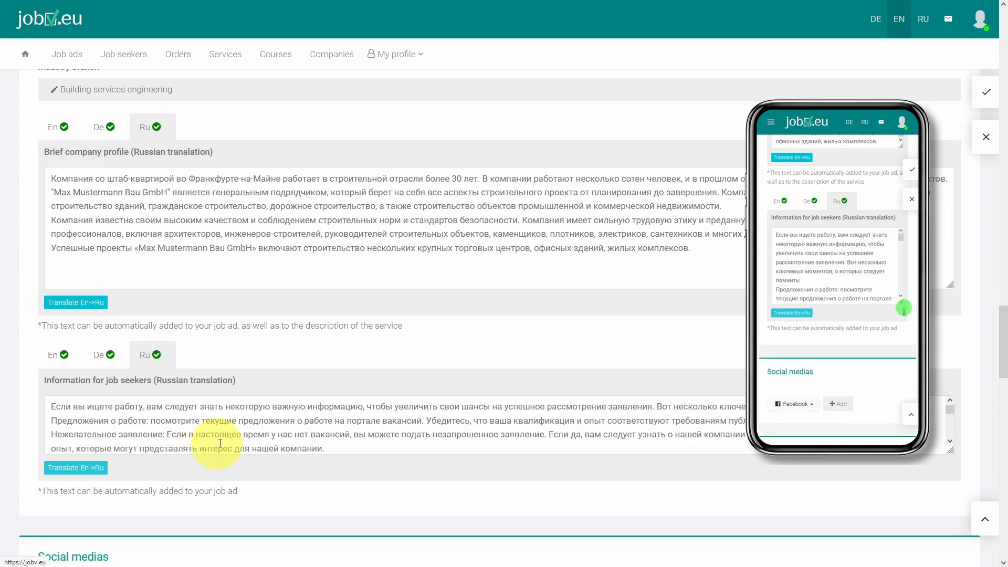
drag(949, 447, 938, 540)
Add a LinkedIn link with the company's pasted profile path
scroll(490, 449, down, 5)
scroll(490, 449, down, 5)
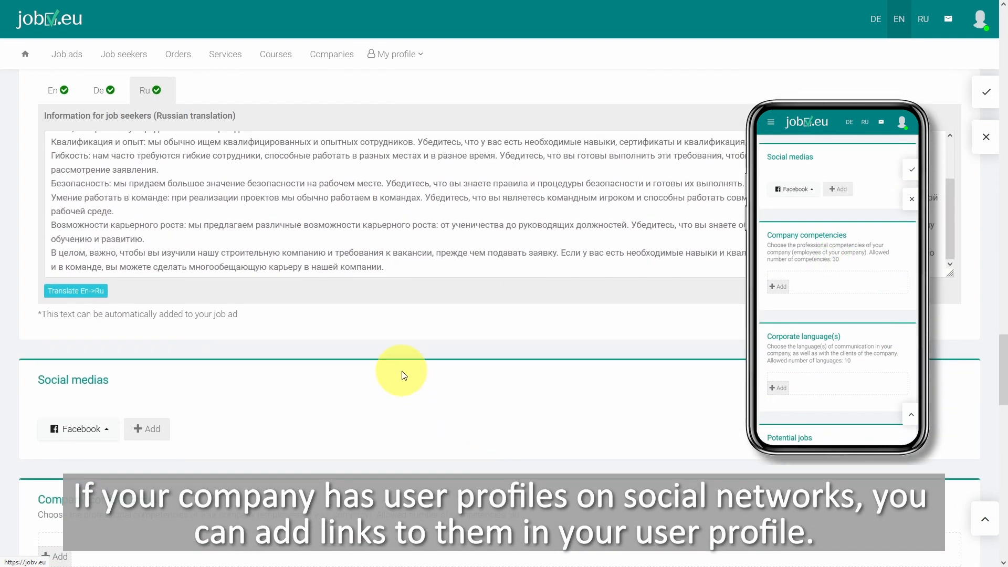
scroll(403, 375, down, 4)
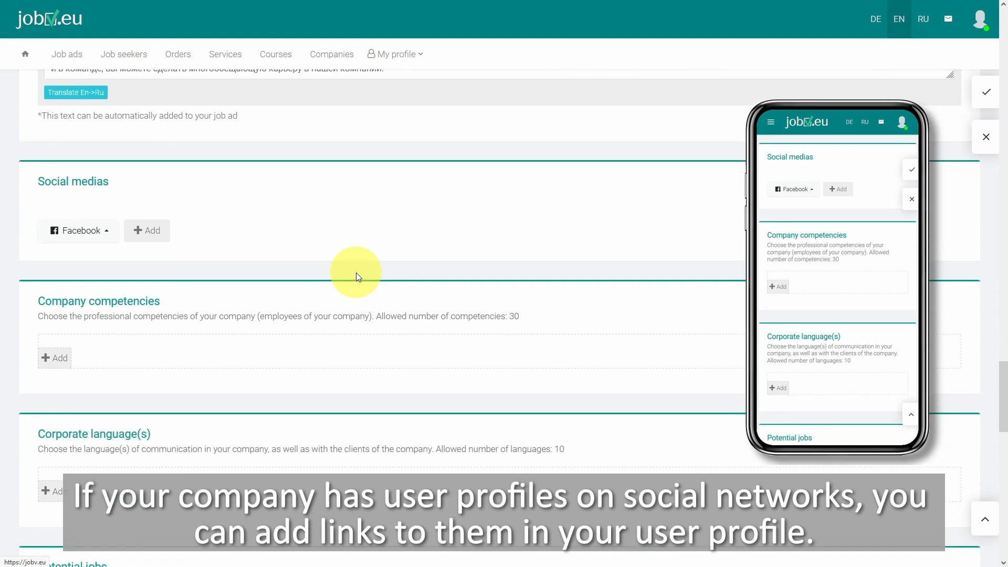
click(84, 231)
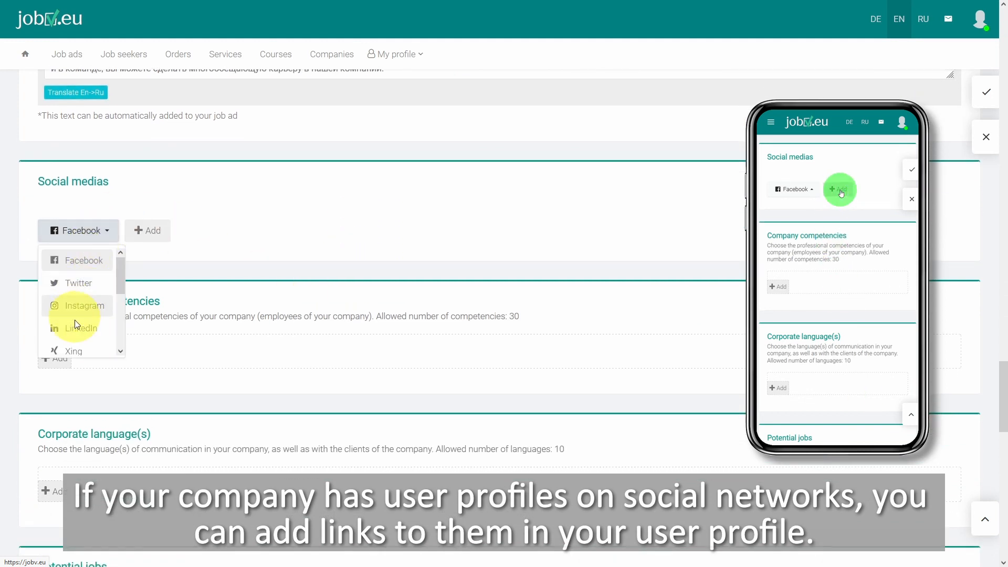
click(76, 325)
click(149, 231)
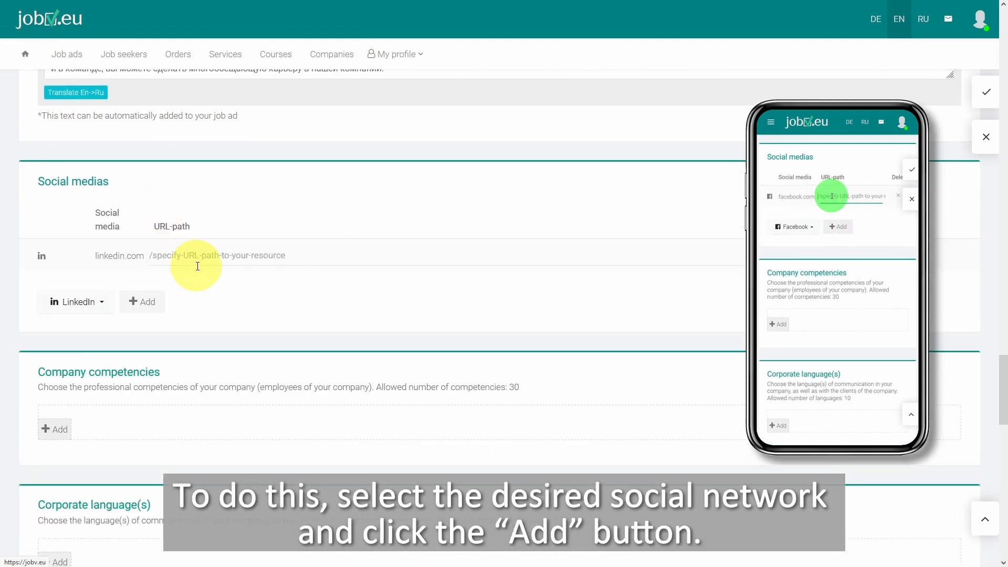
text(/max-mustermann-bau-gmbh)
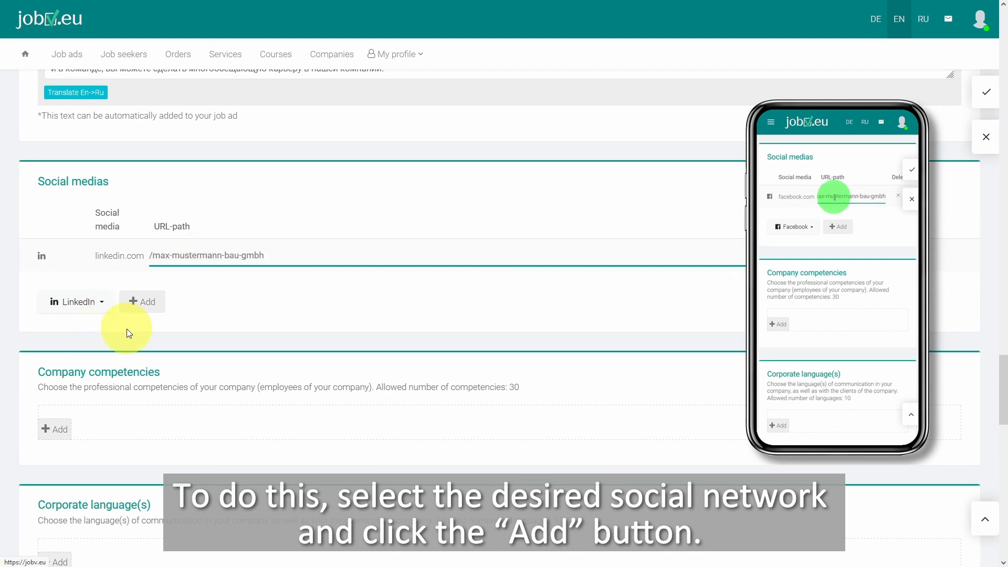
Add a Facebook link entry and enter the company's profile path
click(100, 302)
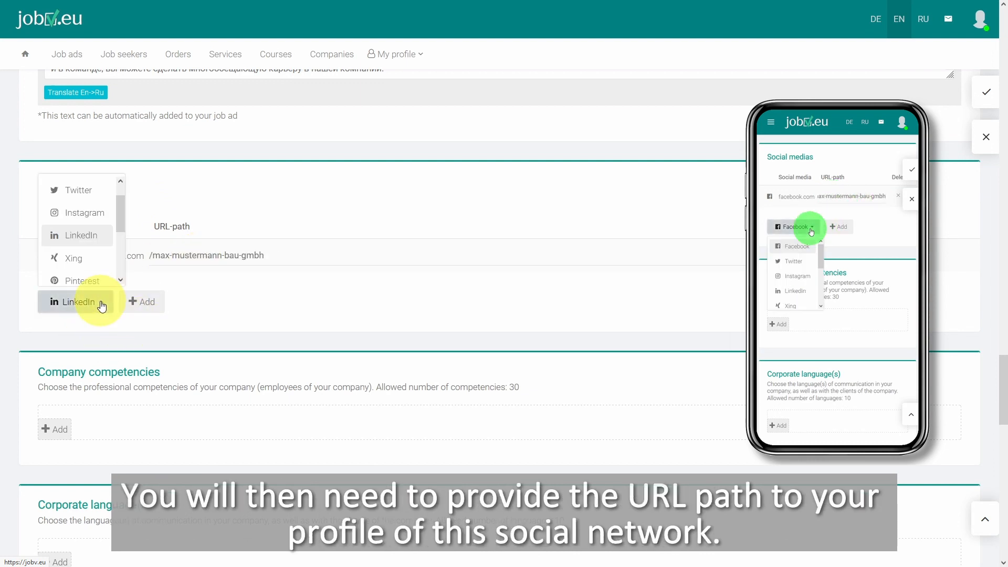
scroll(114, 228, up, 2)
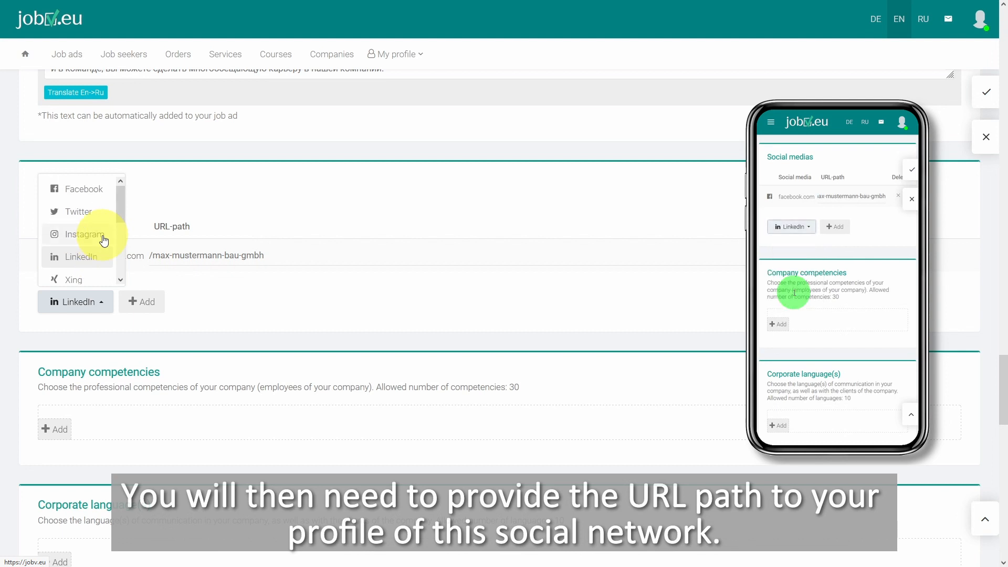
click(84, 188)
click(144, 301)
click(235, 272)
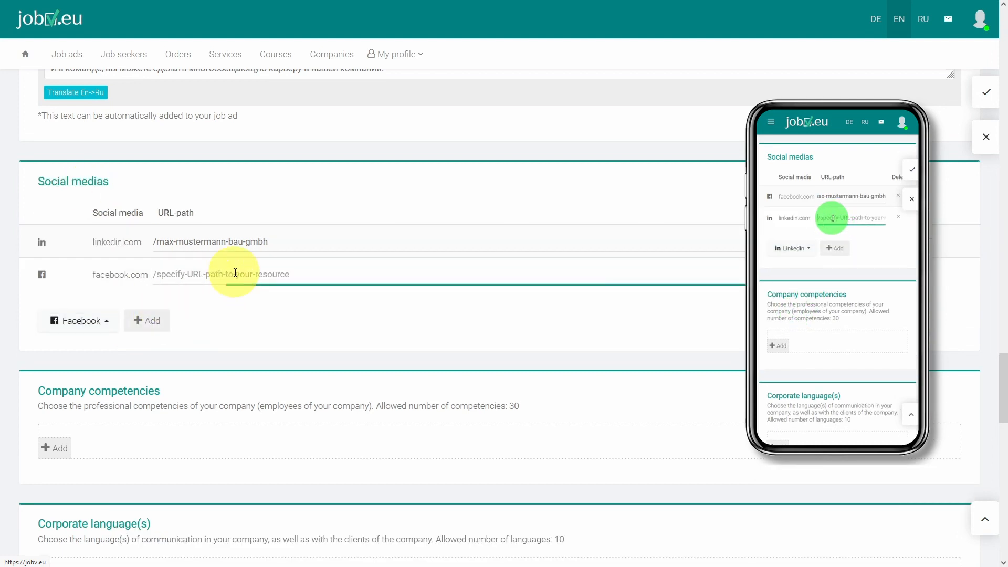
scroll(242, 309, down, 4)
click(62, 250)
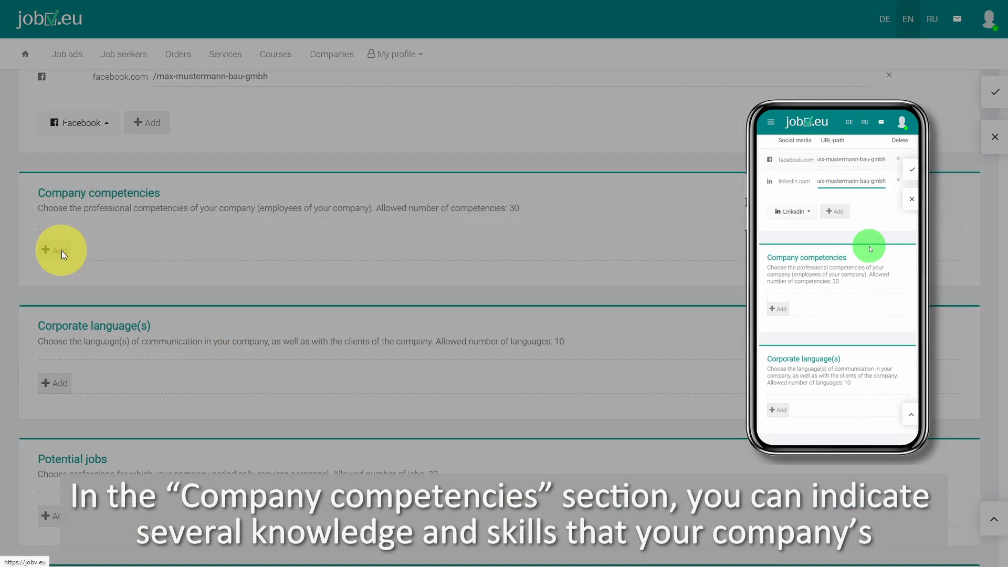
Search 'steel co' and add the Steel construction competencies
click(416, 79)
text(steel co)
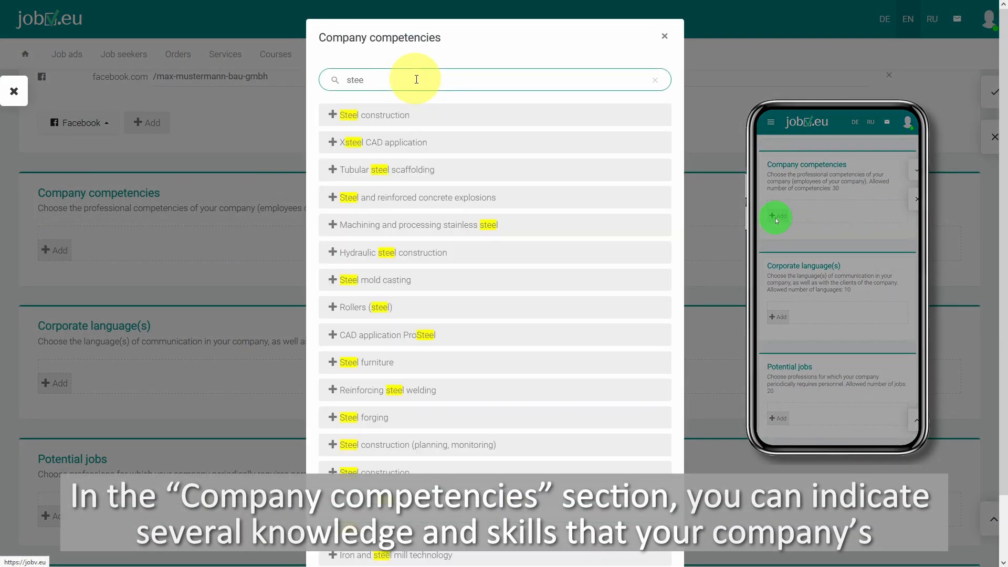
click(451, 115)
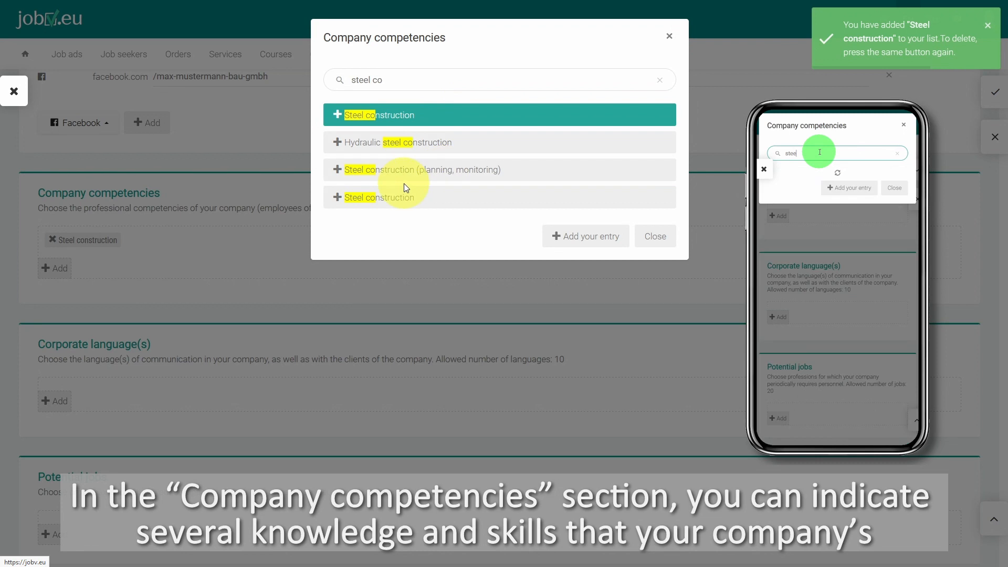
click(407, 170)
click(400, 199)
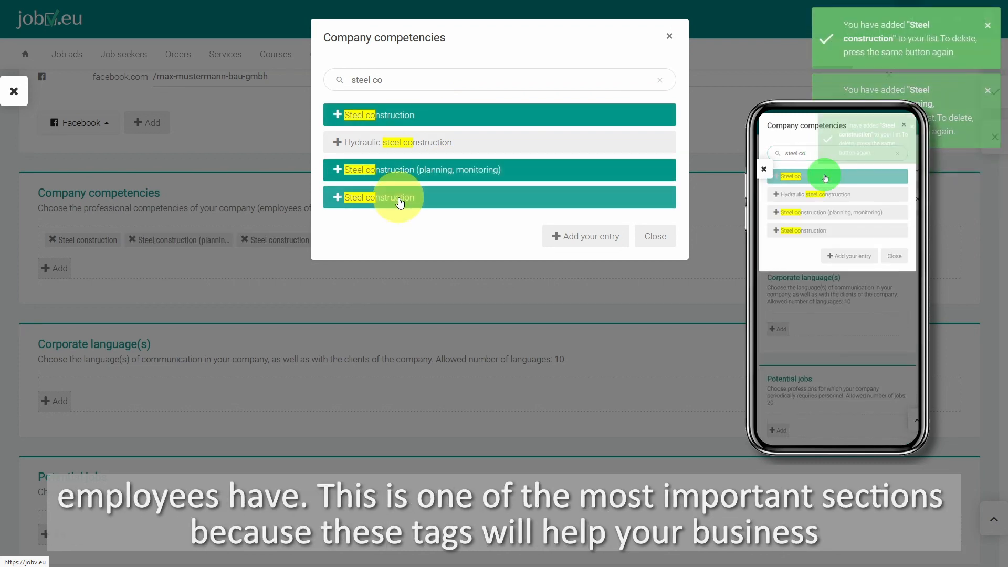
Add Building renovation, Building construction and Building system technology competencies, then close the list
key(ctrl+a)
text(building re)
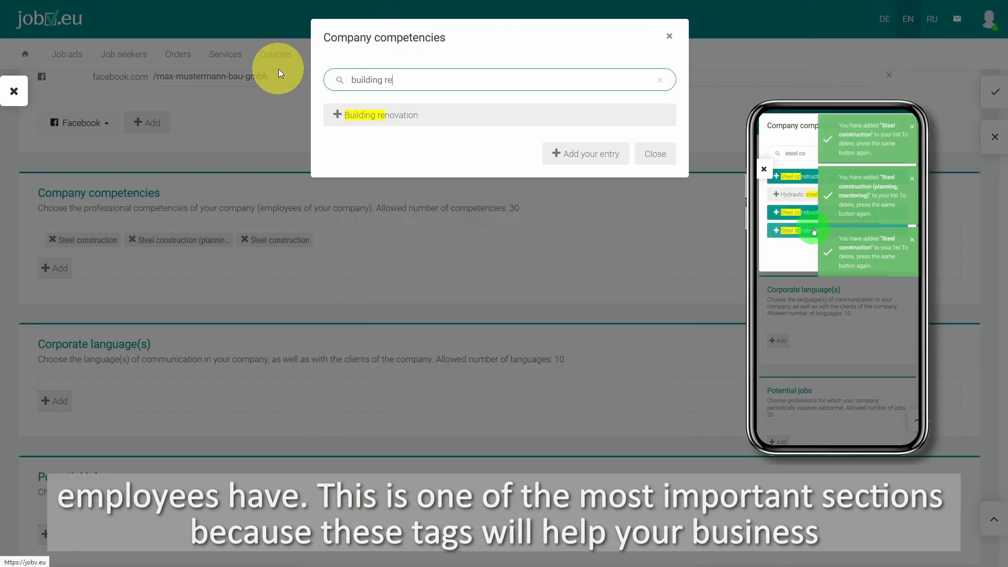
click(378, 116)
click(416, 76)
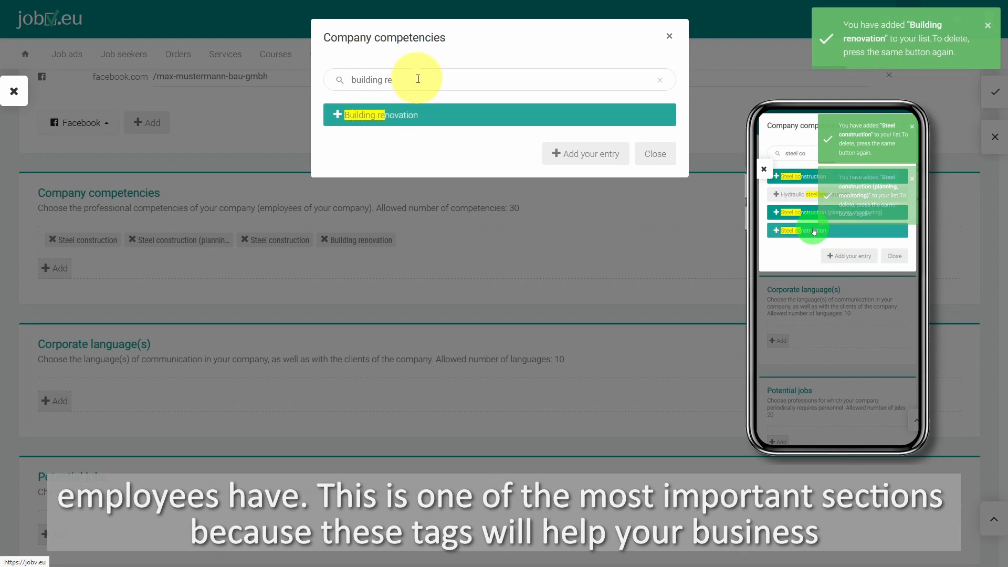
key(BackSpace)
key(BackSpace)
text(con)
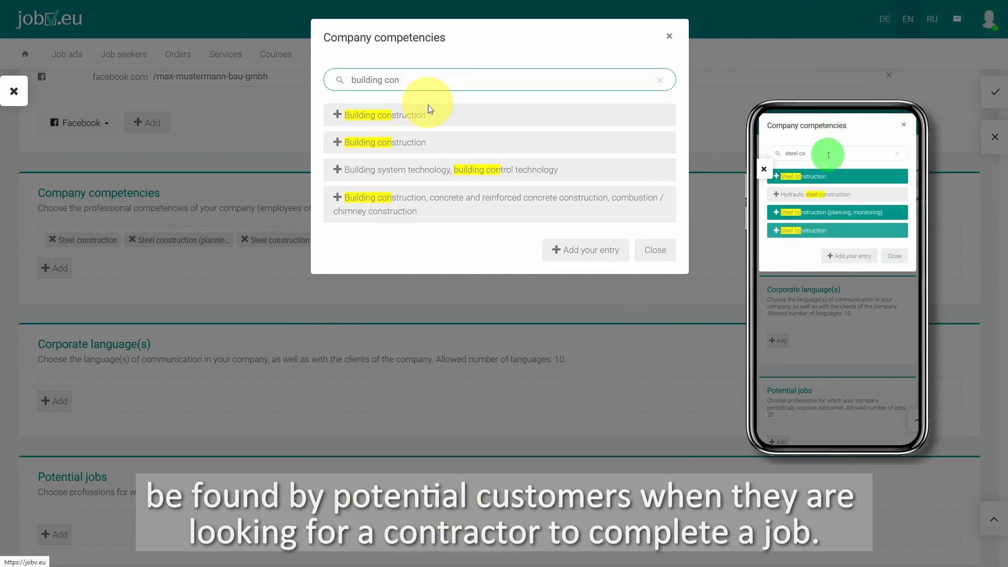
click(429, 115)
click(511, 171)
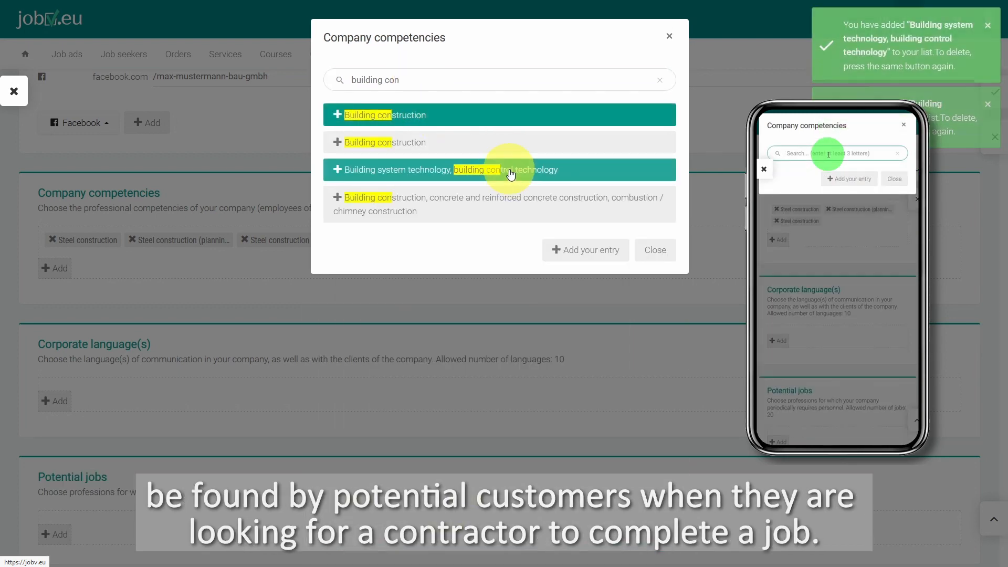
click(654, 251)
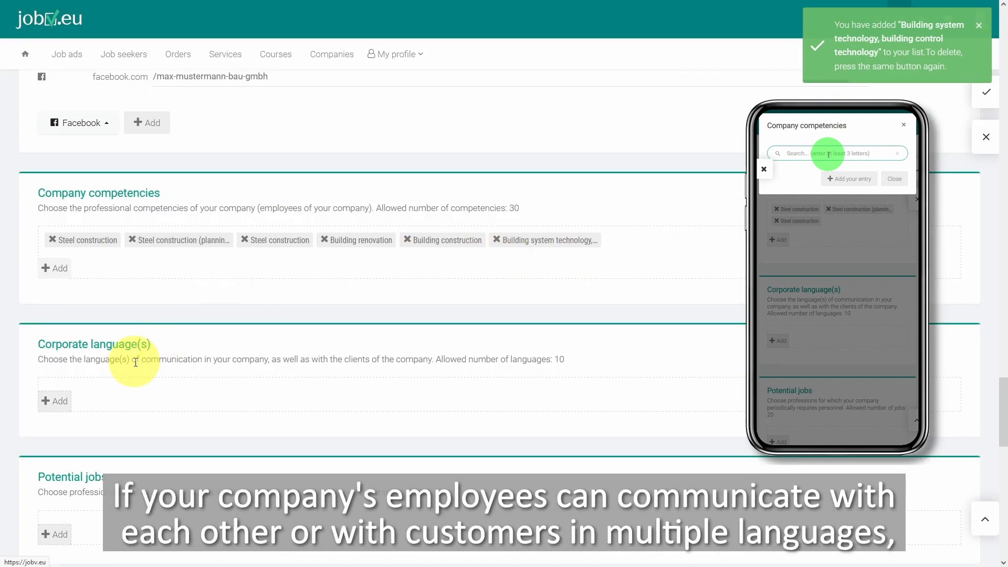
scroll(135, 360, down, 4)
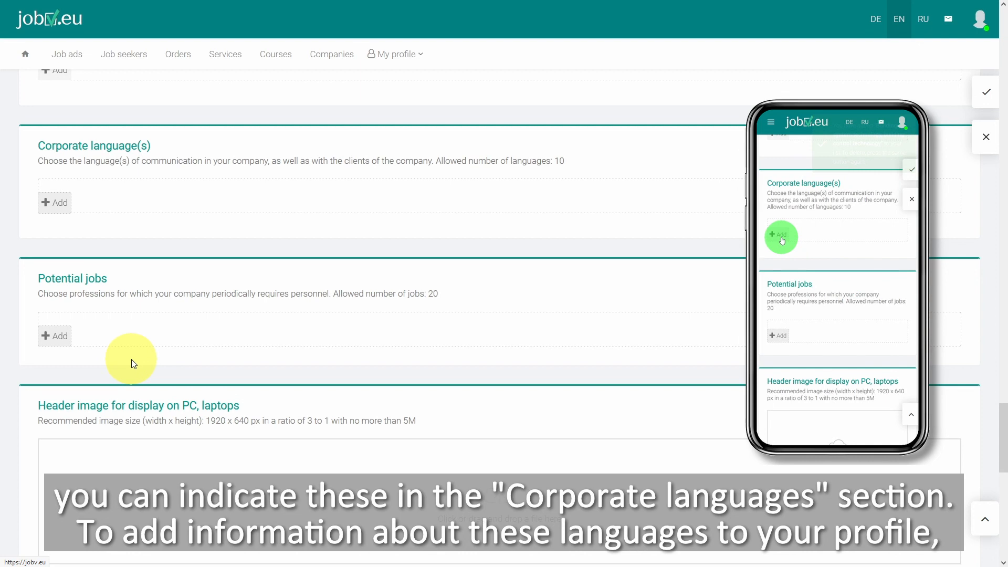
Add German, English and French as corporate languages using the language search
click(58, 202)
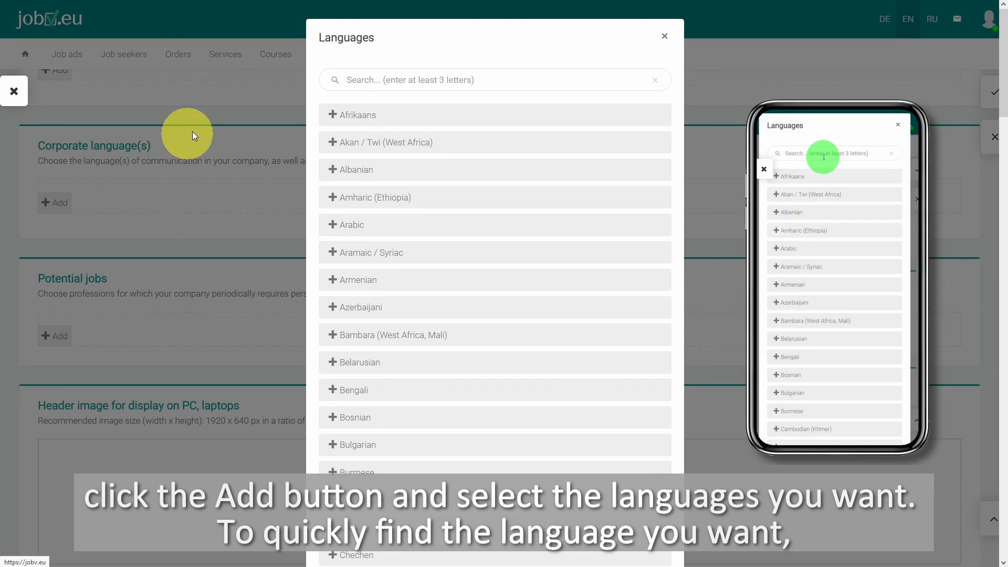
text(germ)
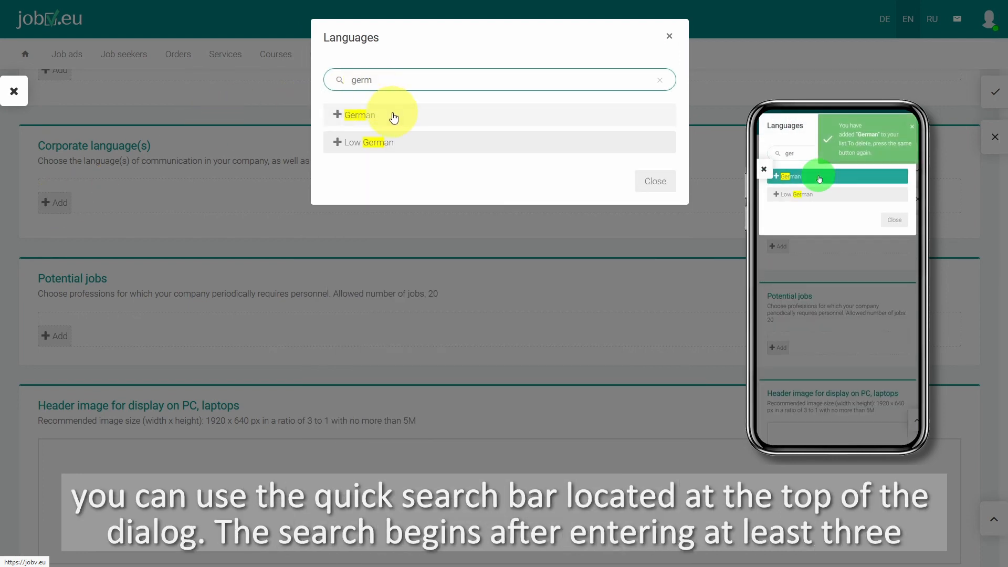
click(394, 118)
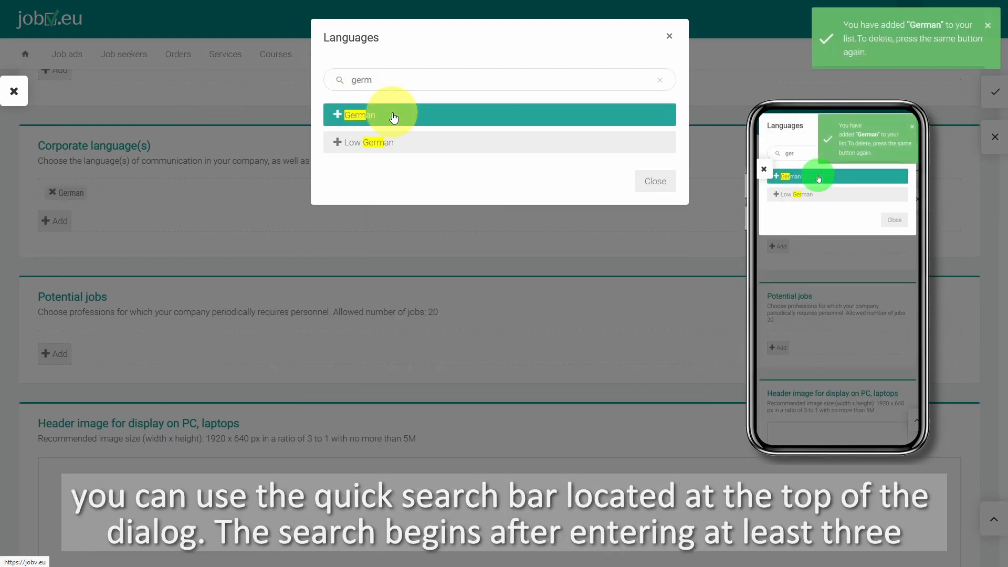
click(660, 80)
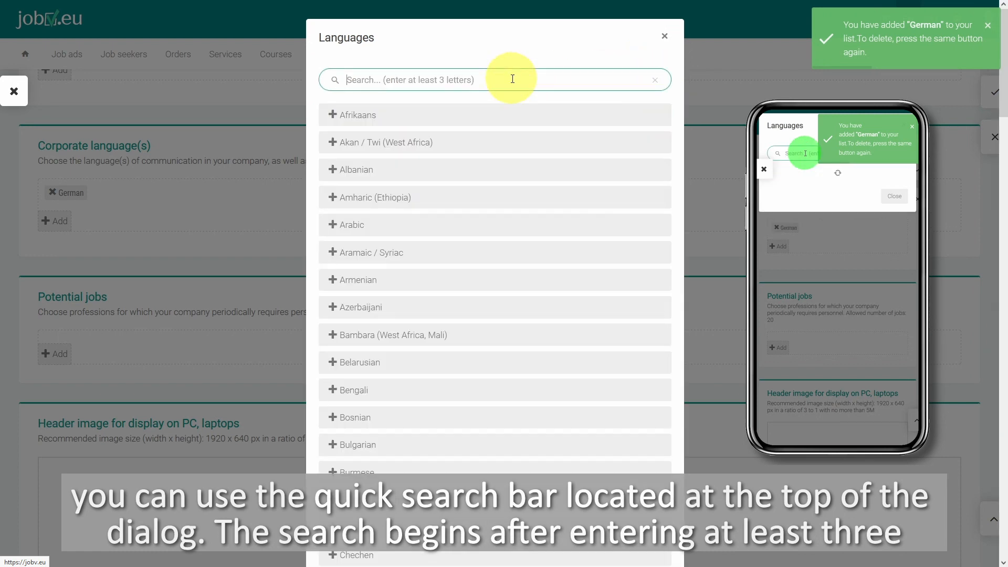
click(511, 80)
text(engl)
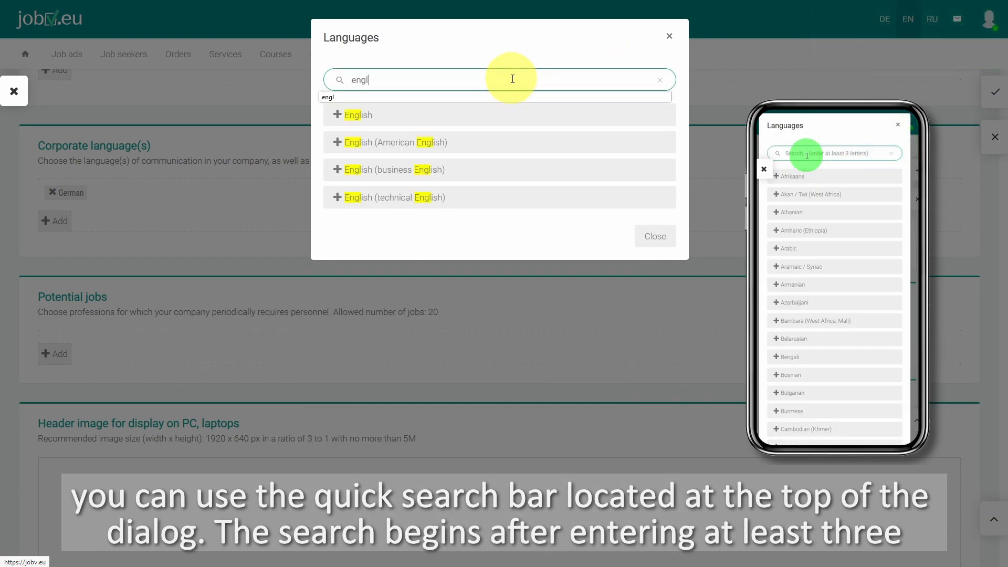
click(488, 114)
click(659, 81)
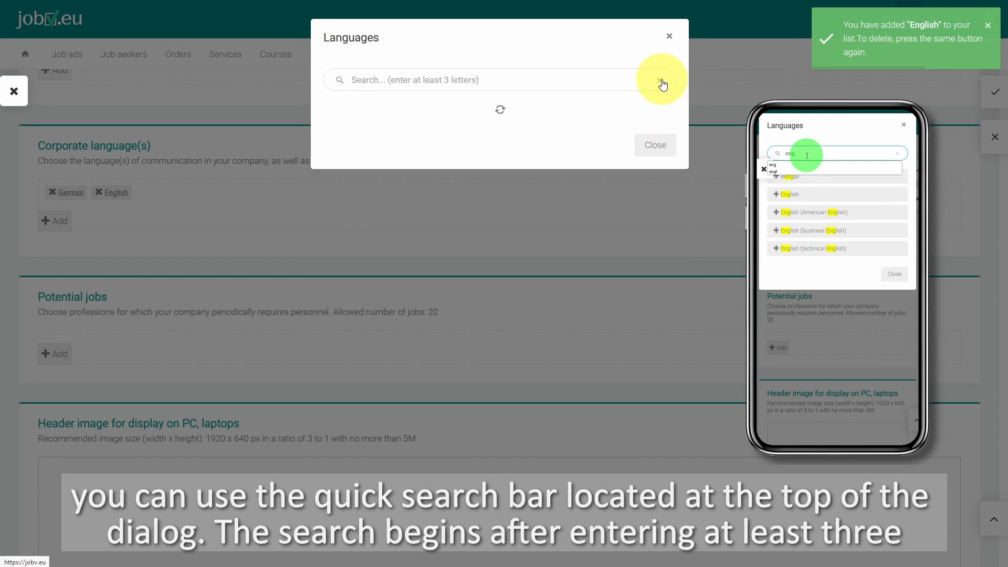
click(519, 78)
text(fr)
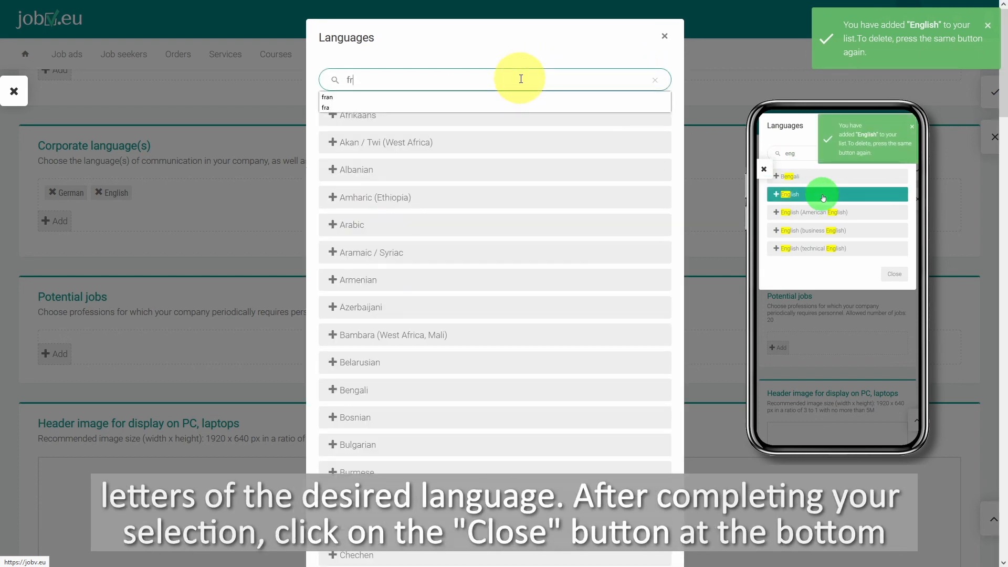
text(a)
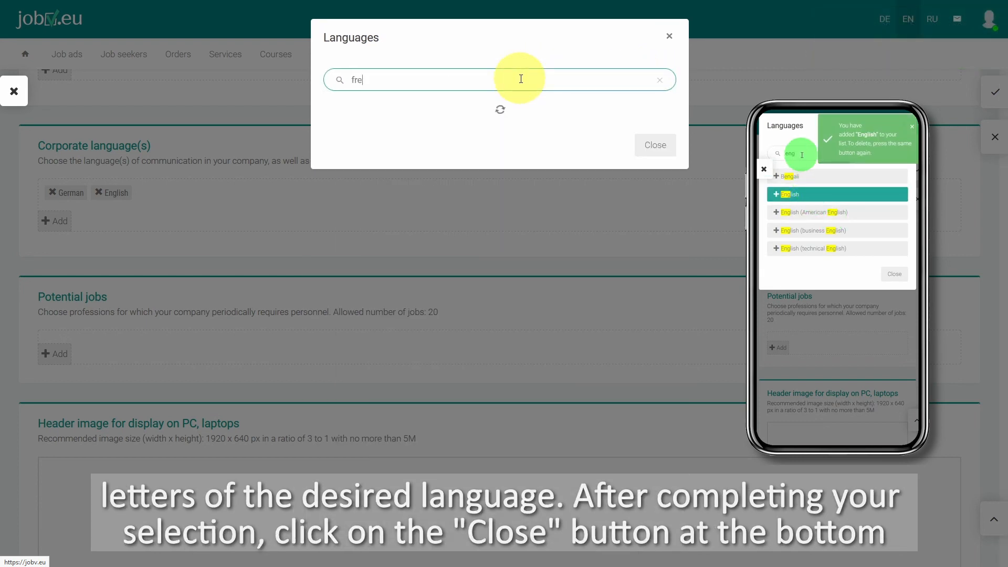
click(488, 120)
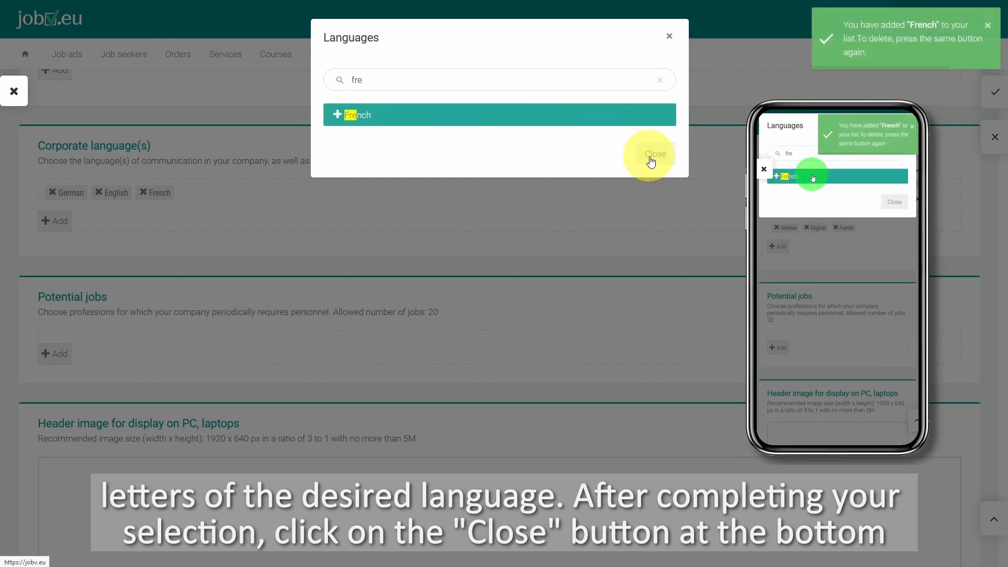
click(651, 158)
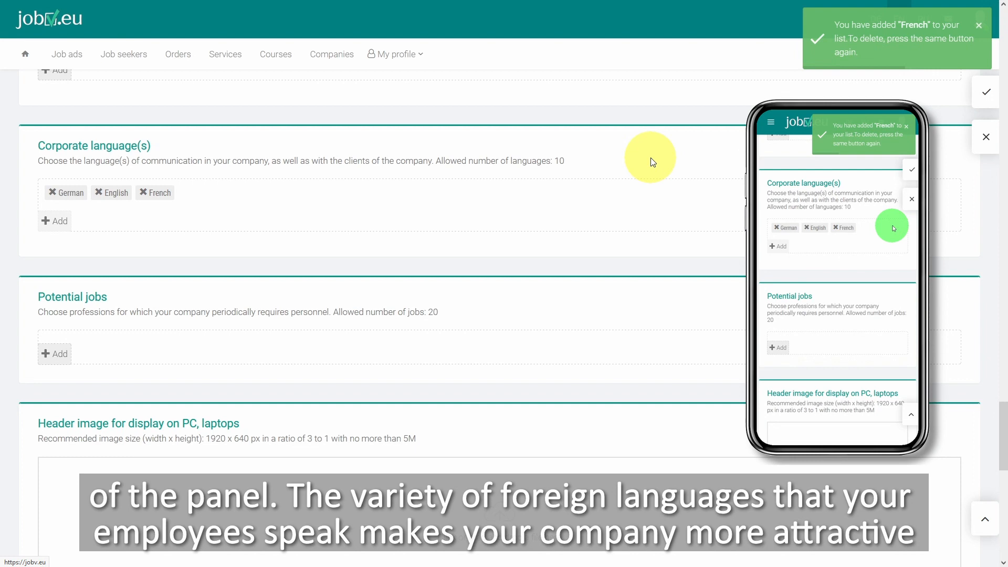
Search 'civil en' and add several Civil engineer occupations, including building construction
scroll(147, 202, down, 4)
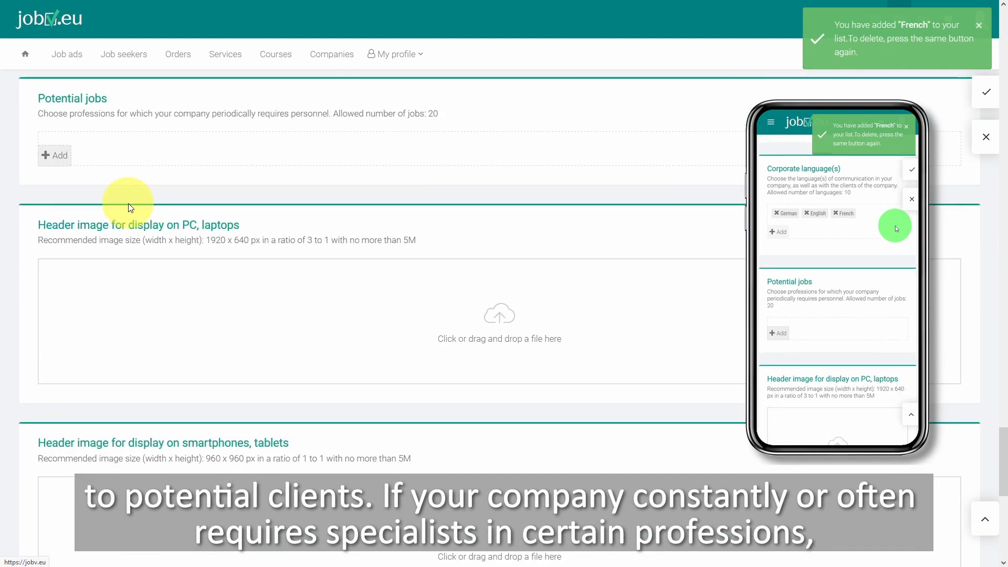
click(59, 157)
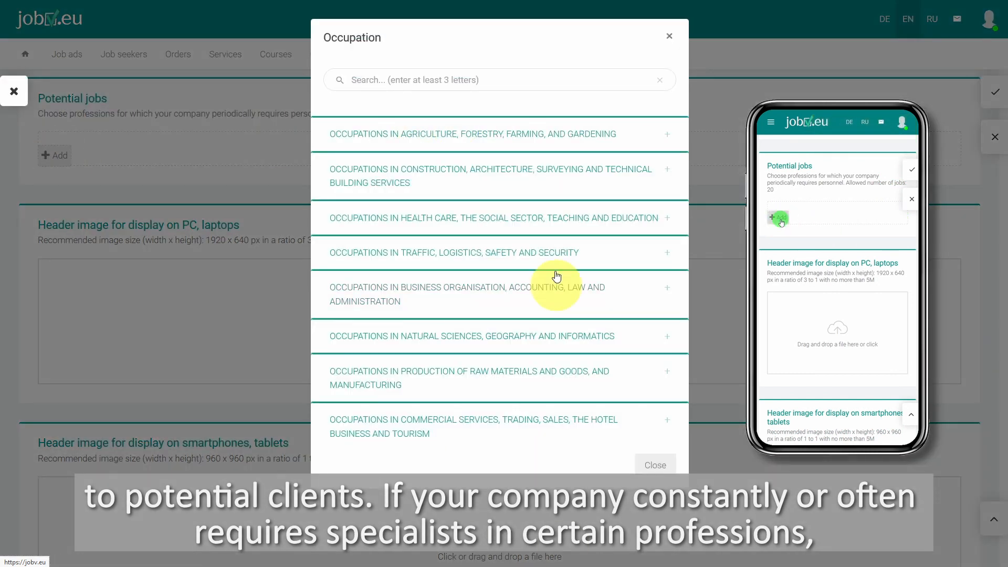
click(454, 79)
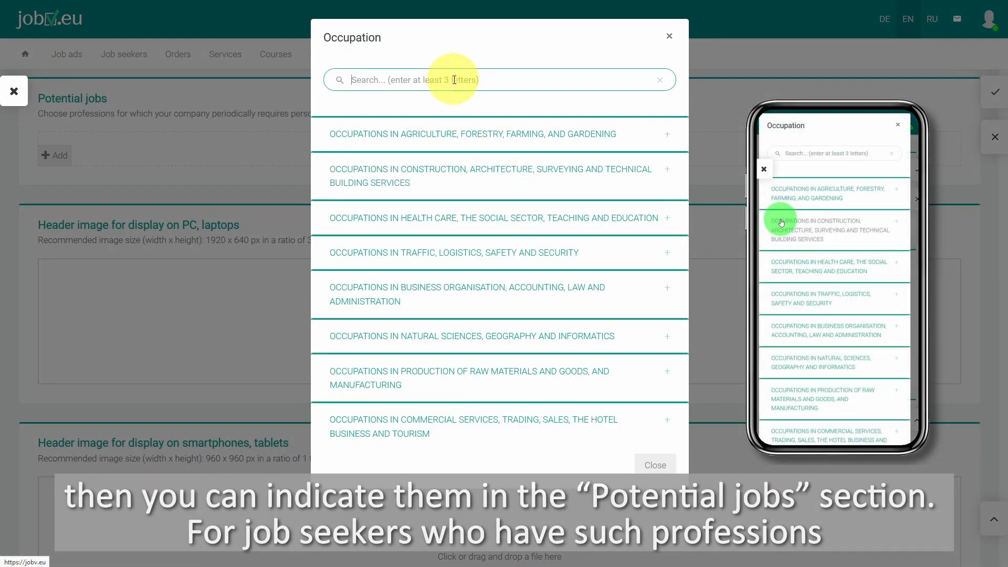
text(civil en)
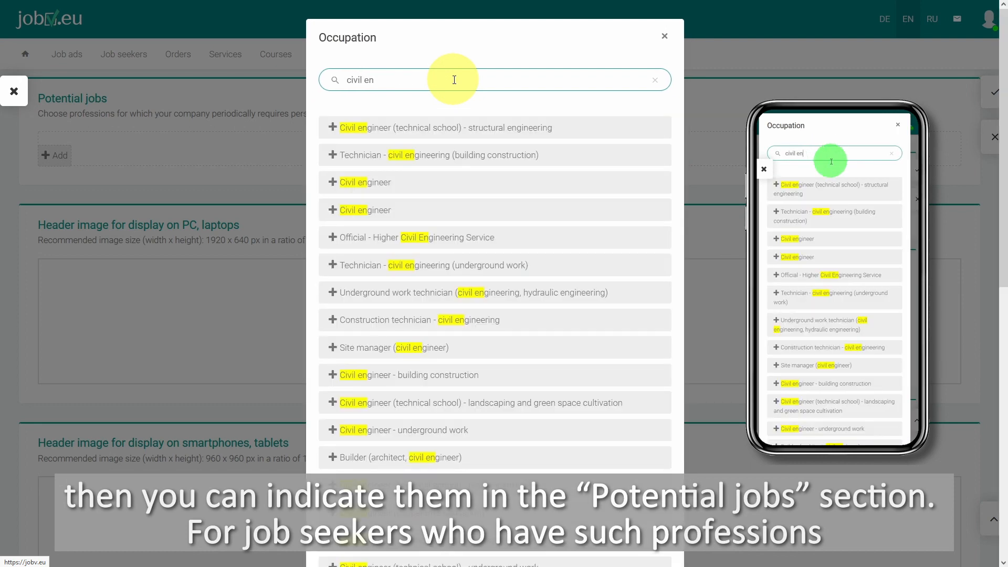
click(415, 182)
click(419, 210)
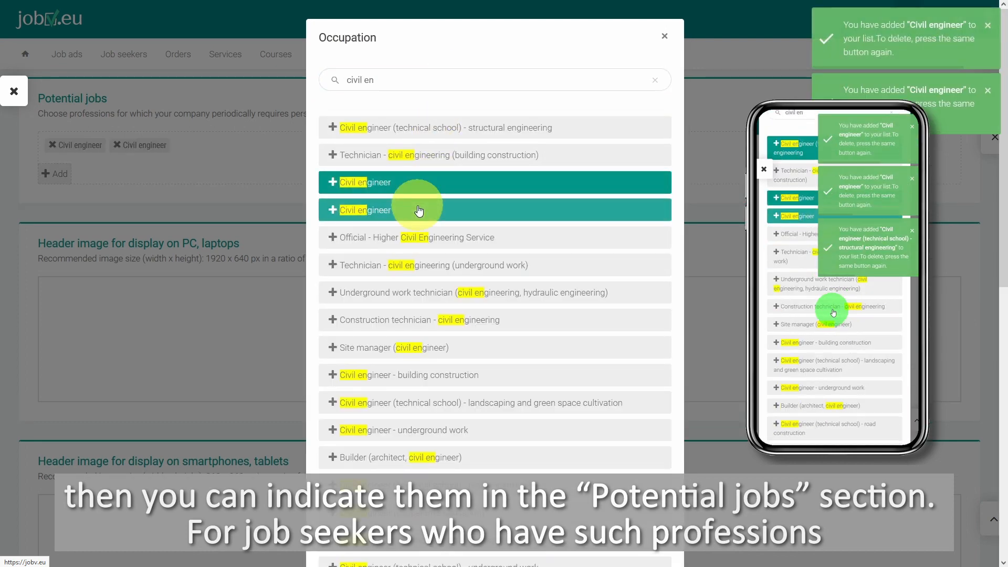
click(420, 128)
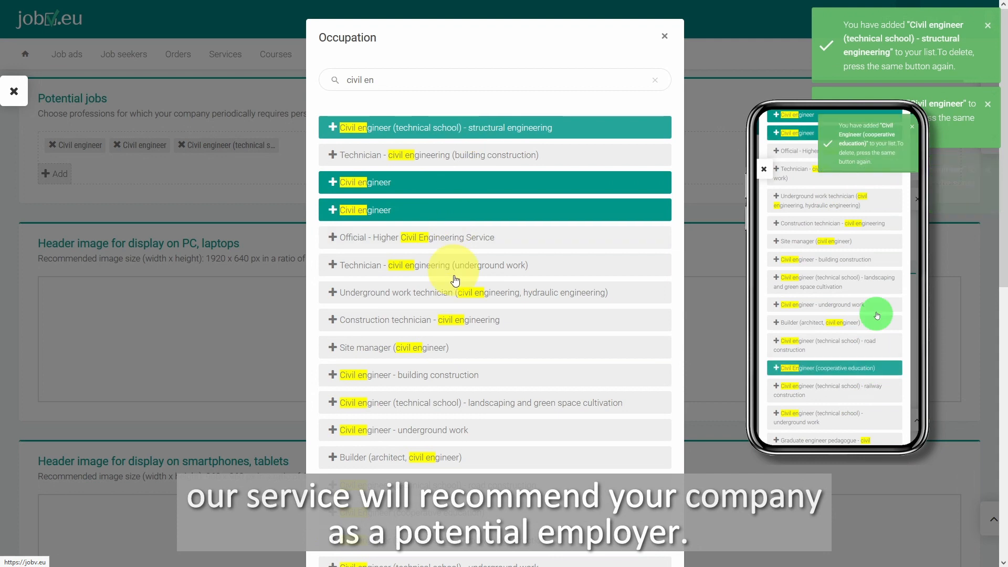
click(432, 378)
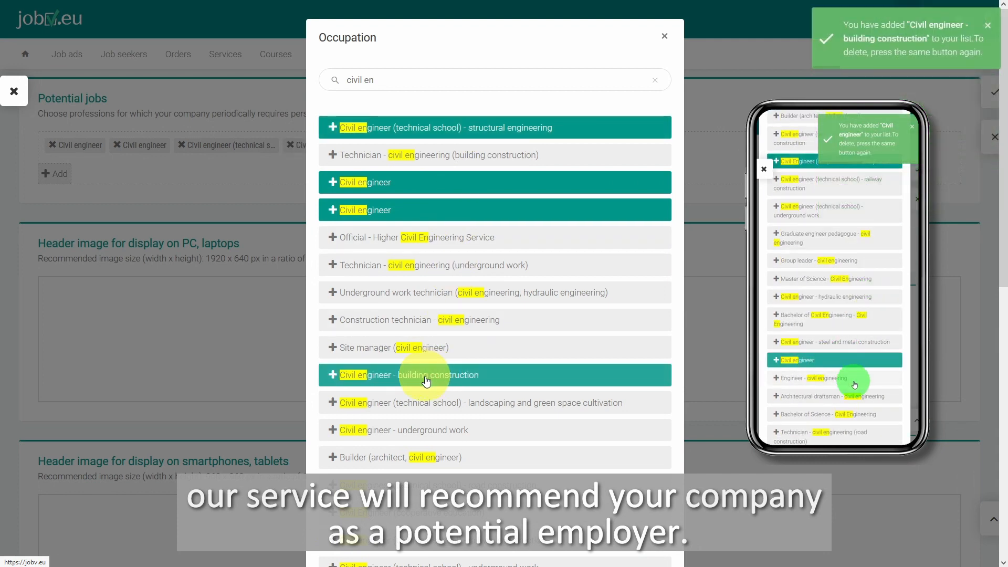
Search 'archite', add Engineer - architecture, and close the occupation picker
click(657, 83)
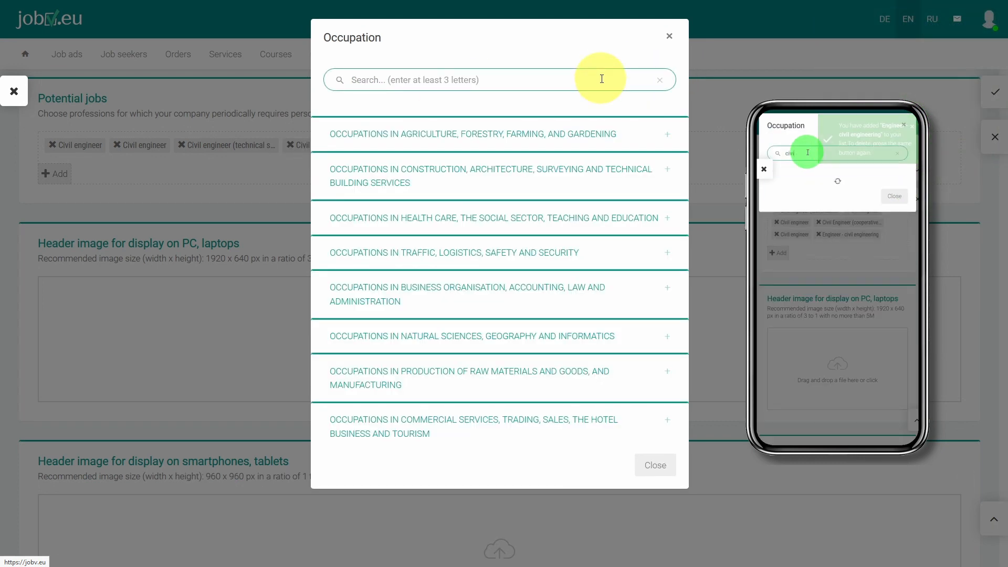
text(a)
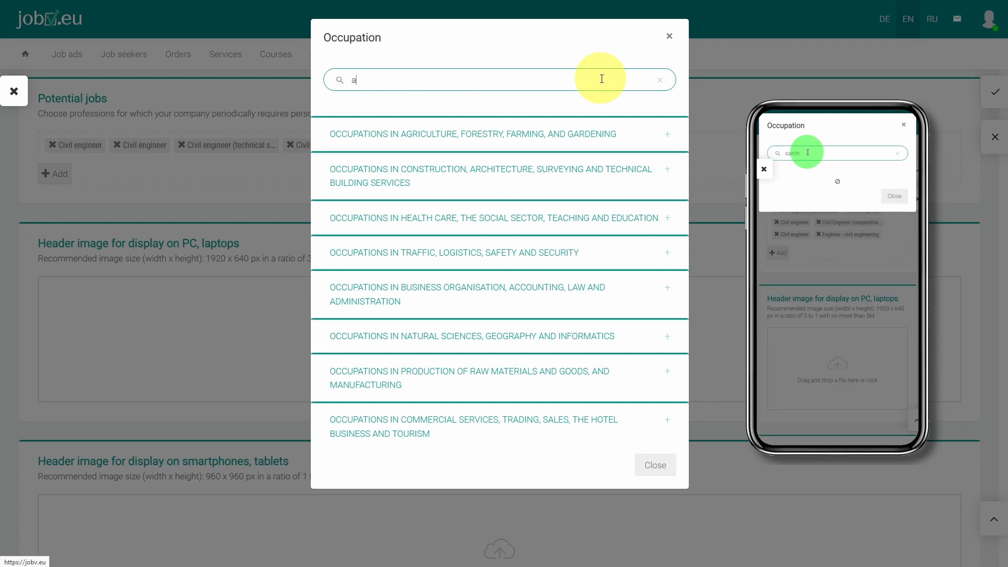
text(rchite)
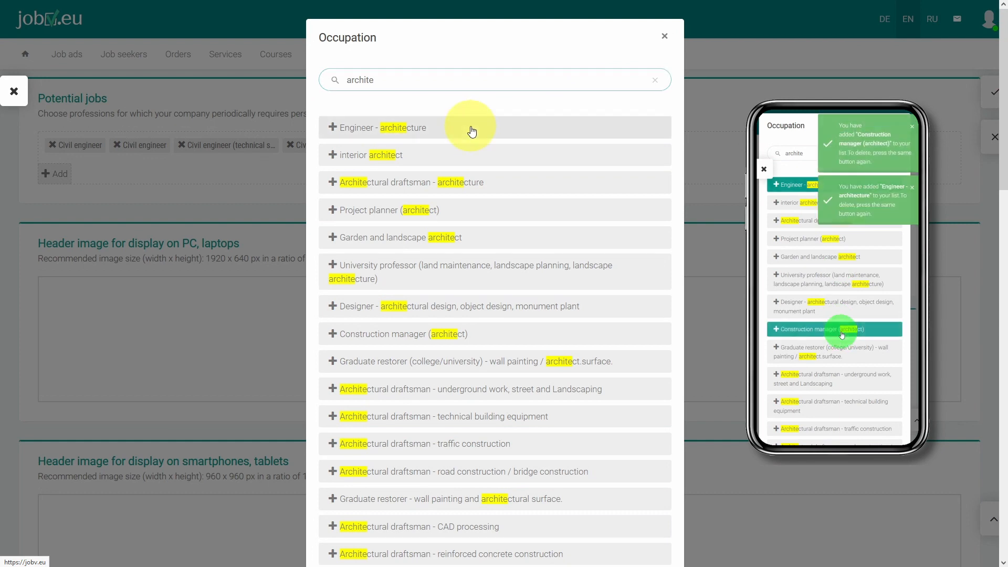
click(462, 127)
click(664, 35)
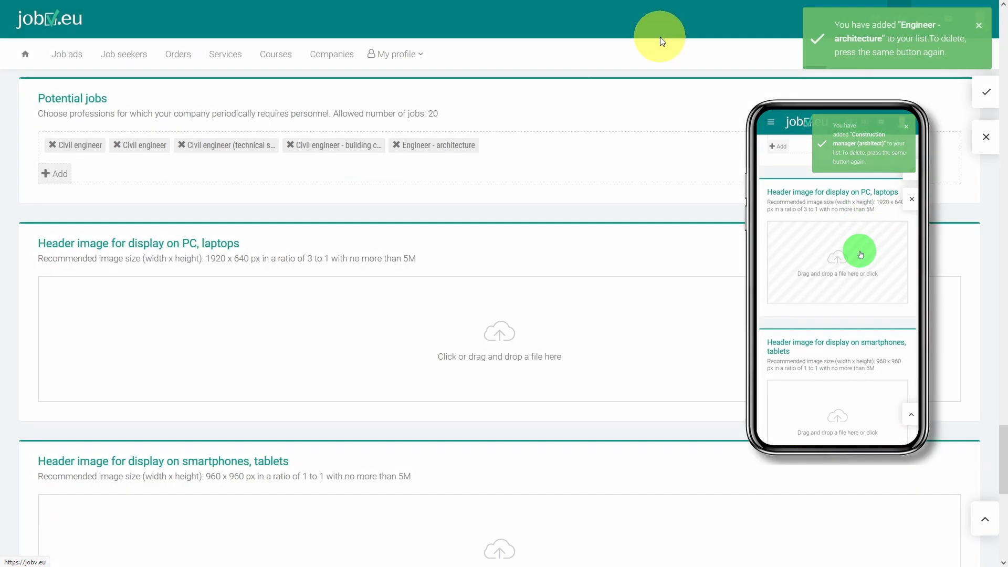
scroll(504, 284, down, 4)
Upload header.jpg as the PC/laptop header and header-s.jpg as the smartphone/tablet header
drag(550, 488, 468, 284)
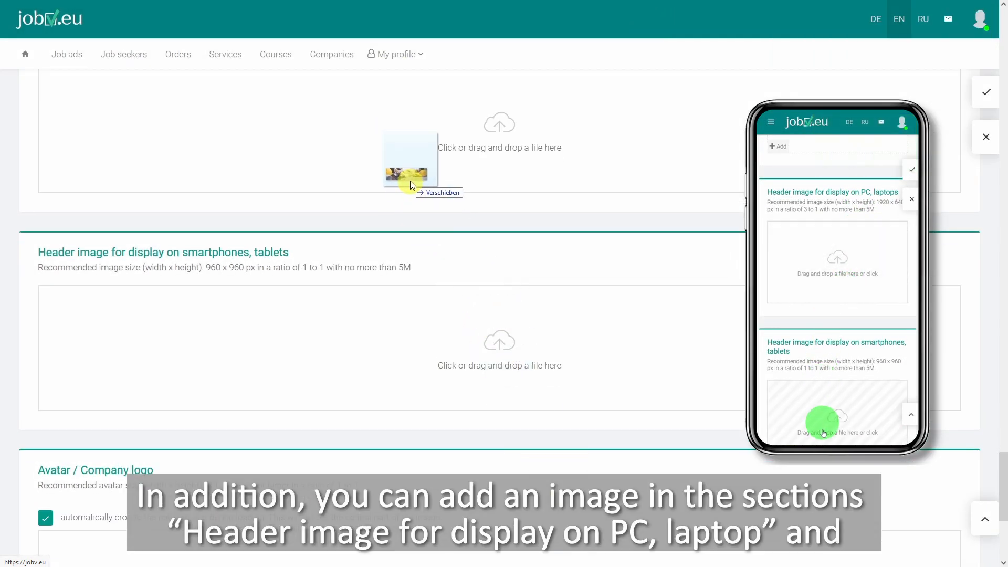
drag(382, 128, 382, 129)
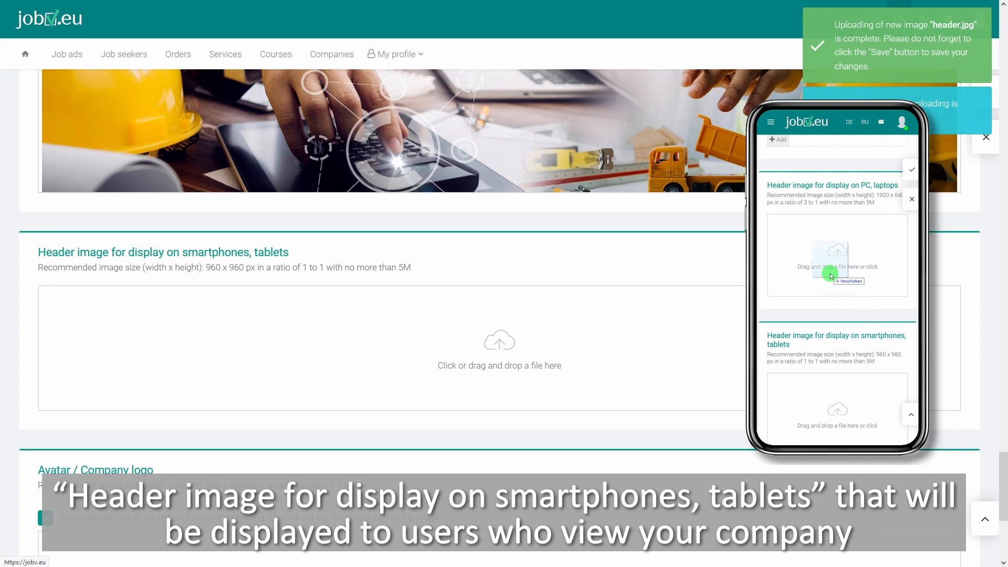
drag(351, 423, 320, 351)
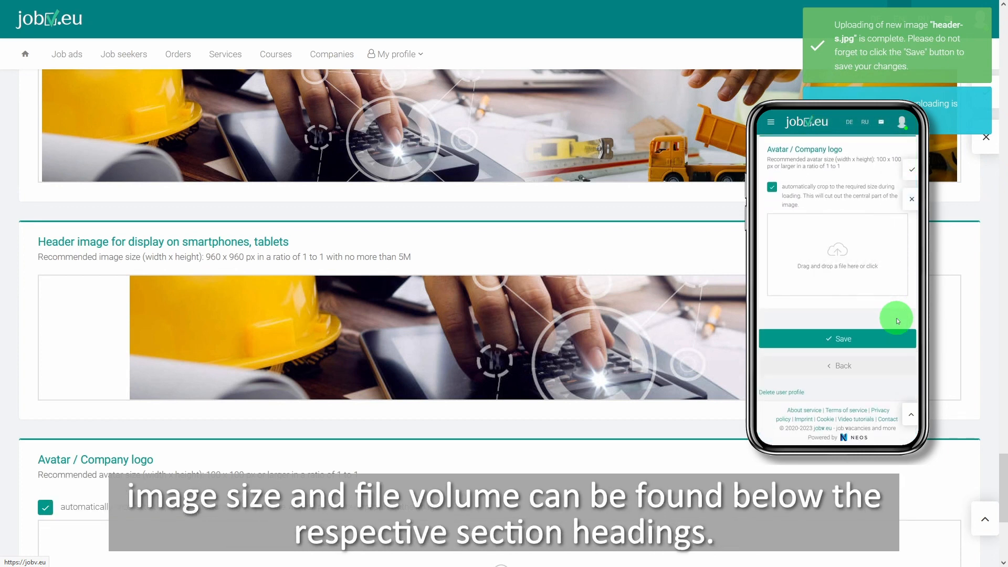
scroll(450, 378, down, 1)
scroll(449, 384, down, 2)
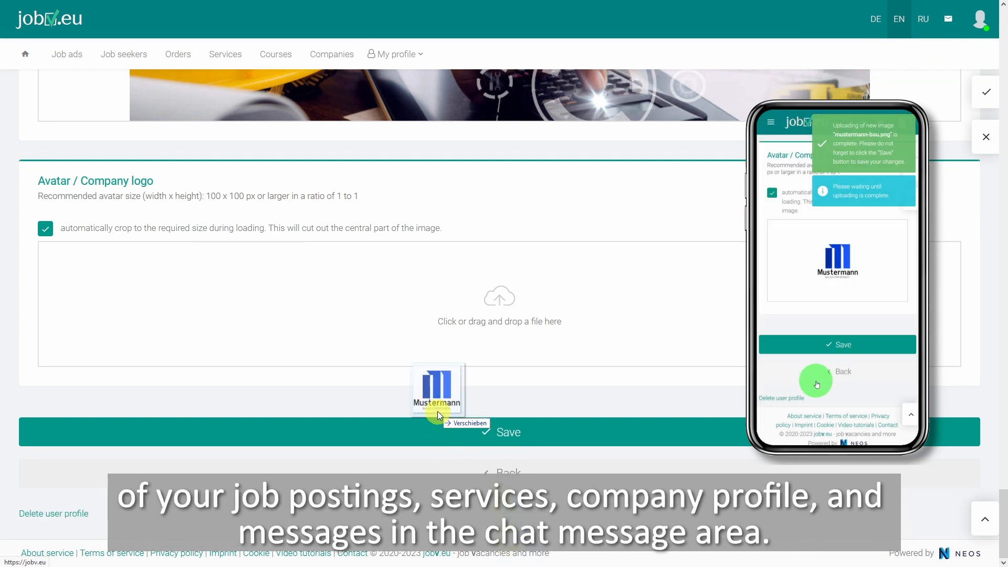
Upload mustermann-bau.png as the Avatar / Company logo and save the profile
drag(402, 303, 402, 304)
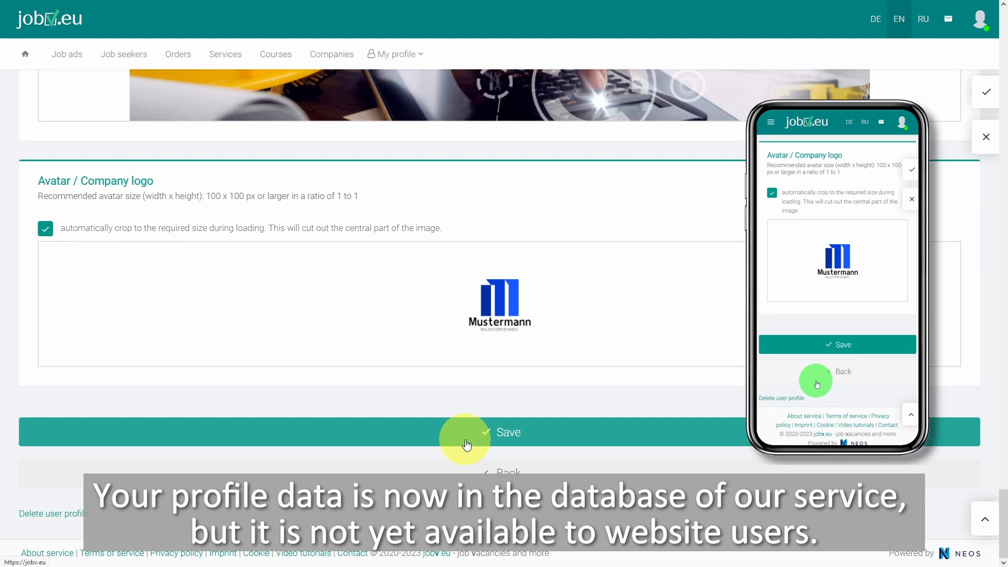
click(466, 444)
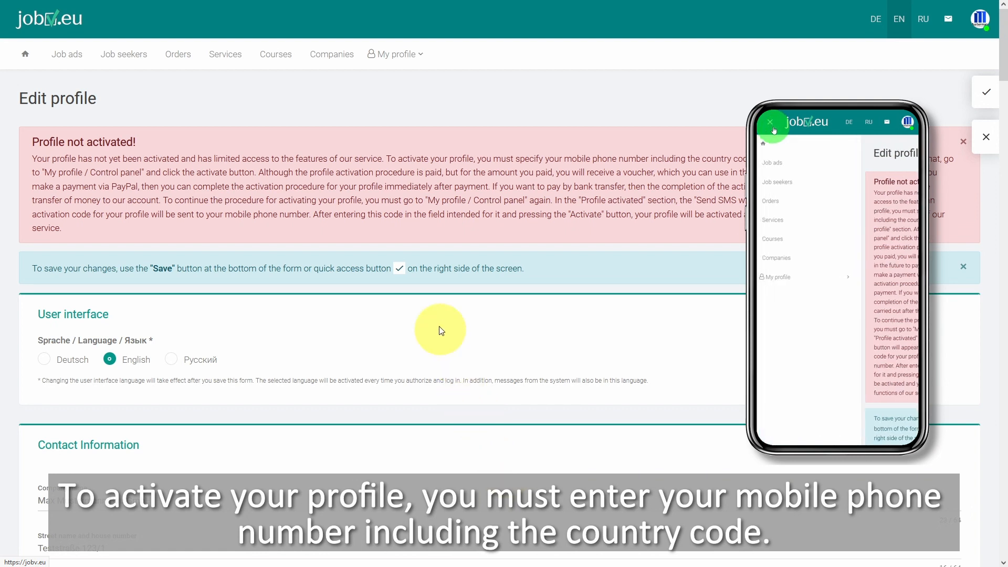
Go to the Control panel, where the profile shows as created 12.10.2023 but not activated
click(397, 57)
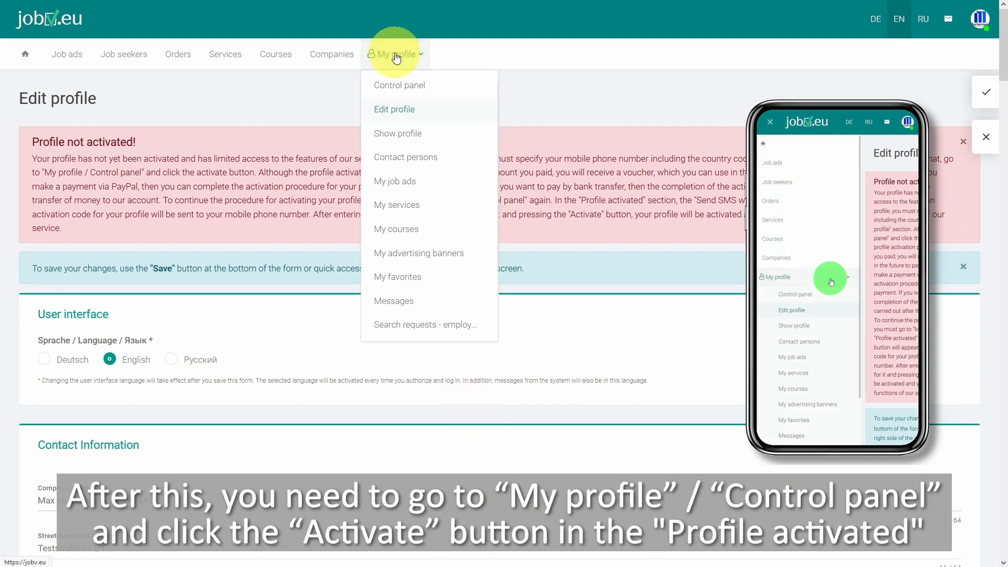
click(418, 87)
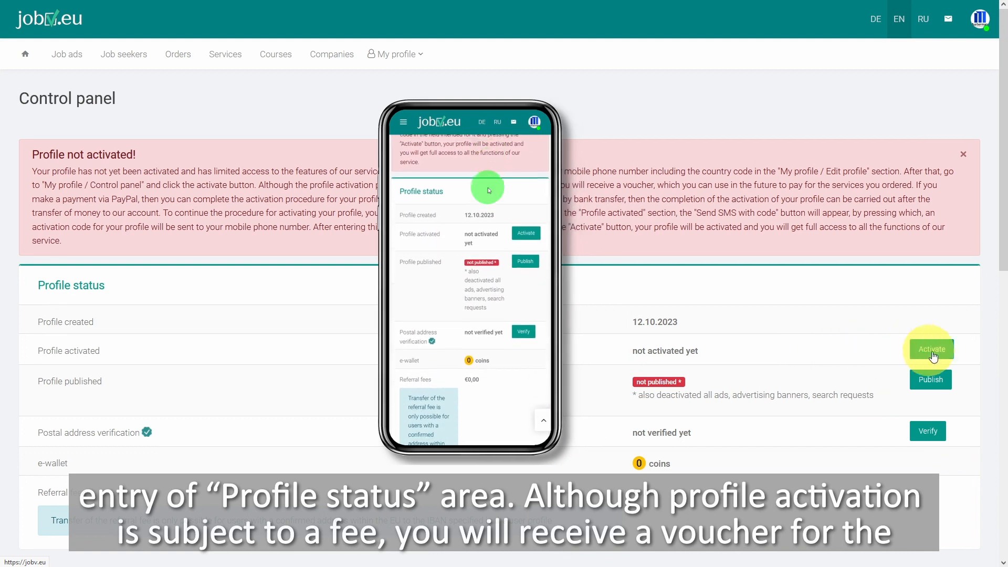
Add profile activation to the shopping cart and choose PayPal to pay the invoice
click(935, 354)
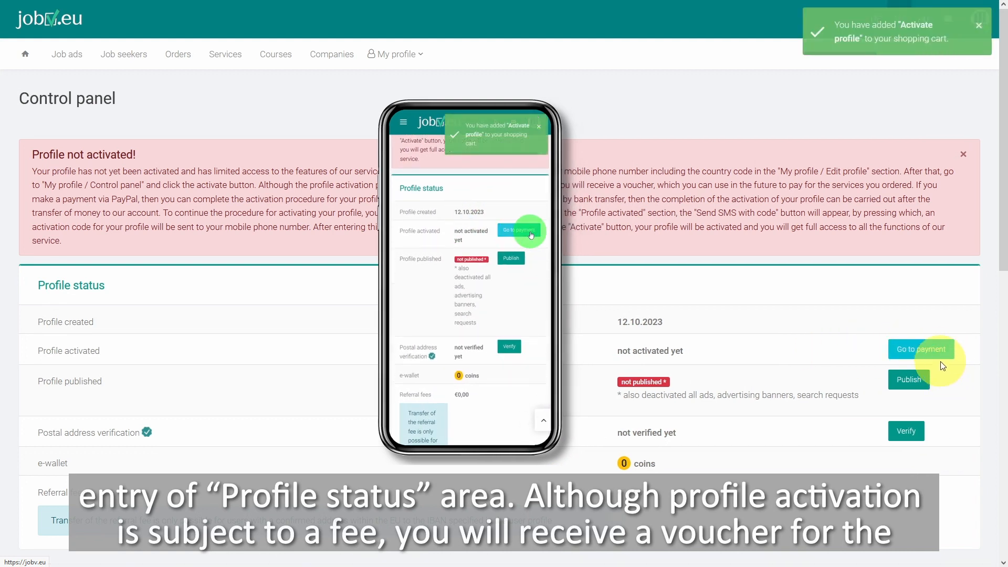
click(921, 349)
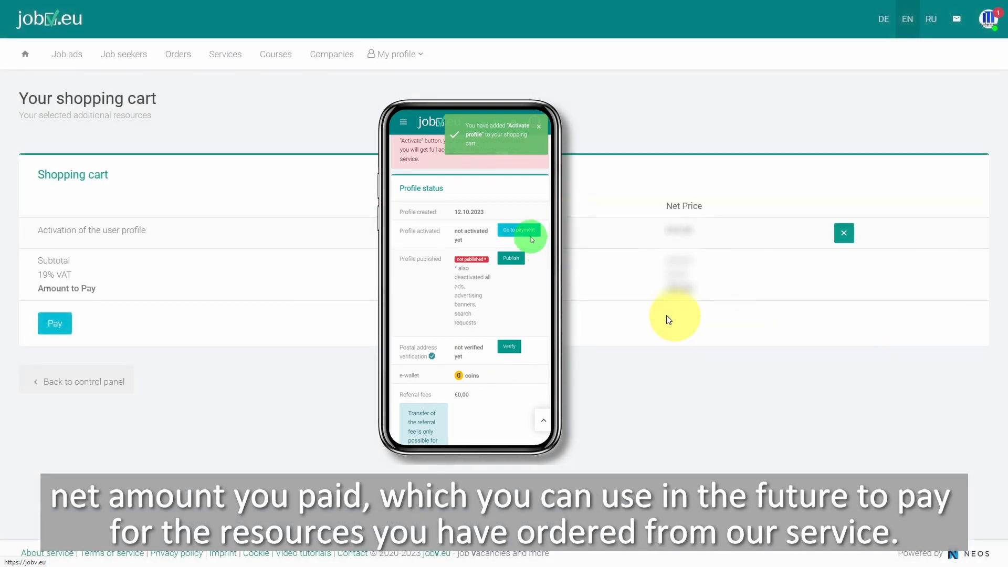
click(63, 328)
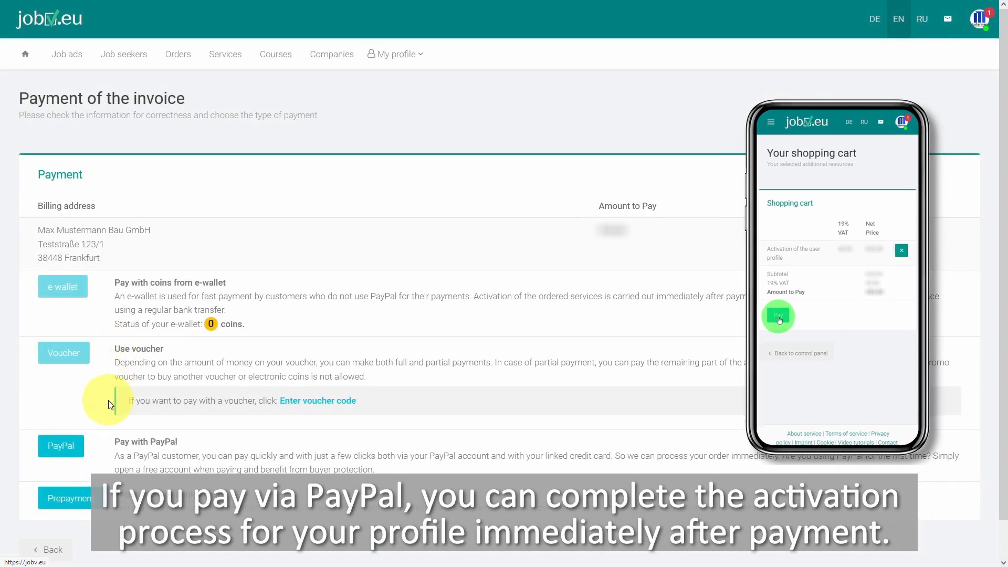
click(62, 454)
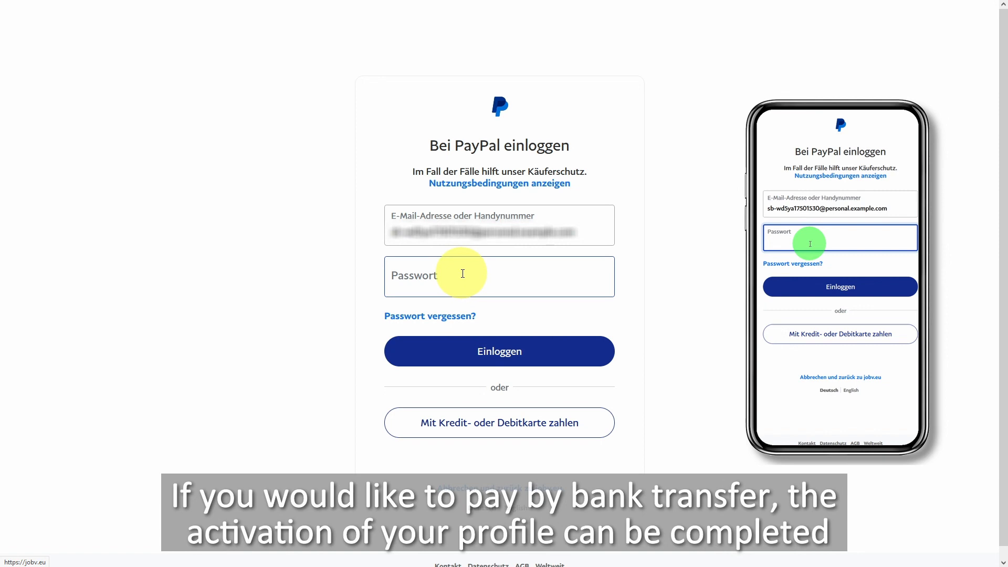
Sign in to PayPal with the account password and continue to order review using the bank account
key(ctrl+v)
click(477, 351)
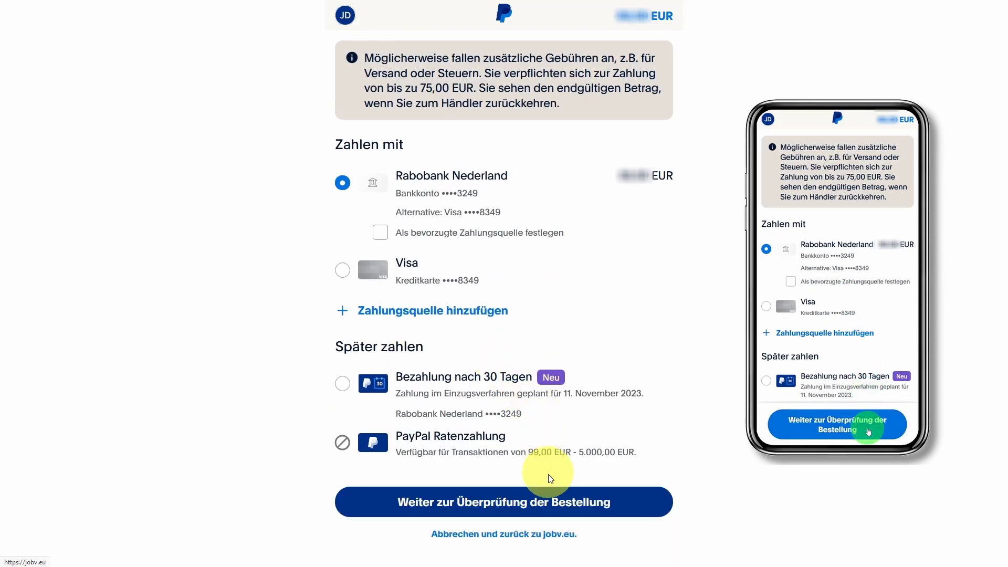
click(554, 509)
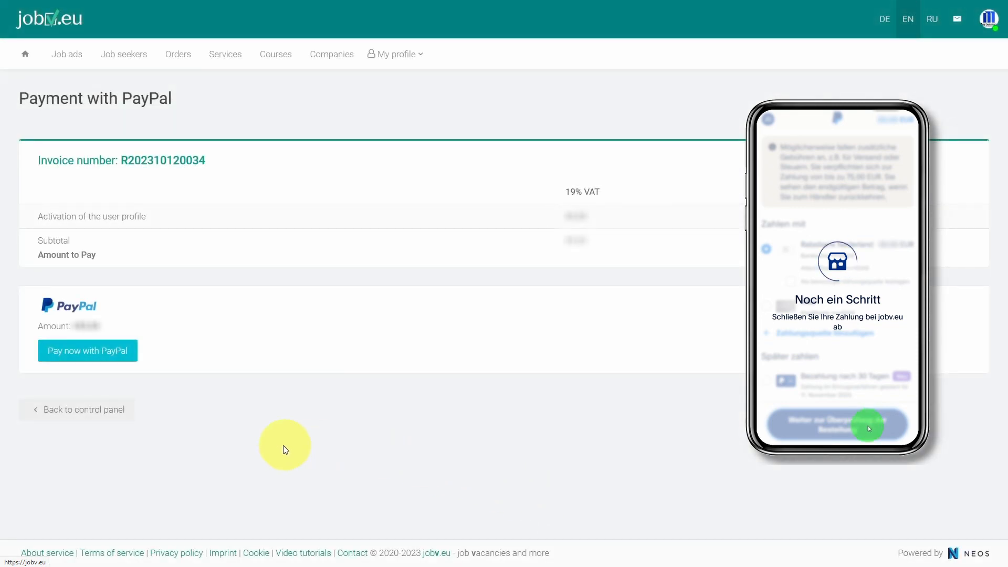
Complete the PayPal payment, then have the activation code sent by SMS to the mobile number
click(95, 357)
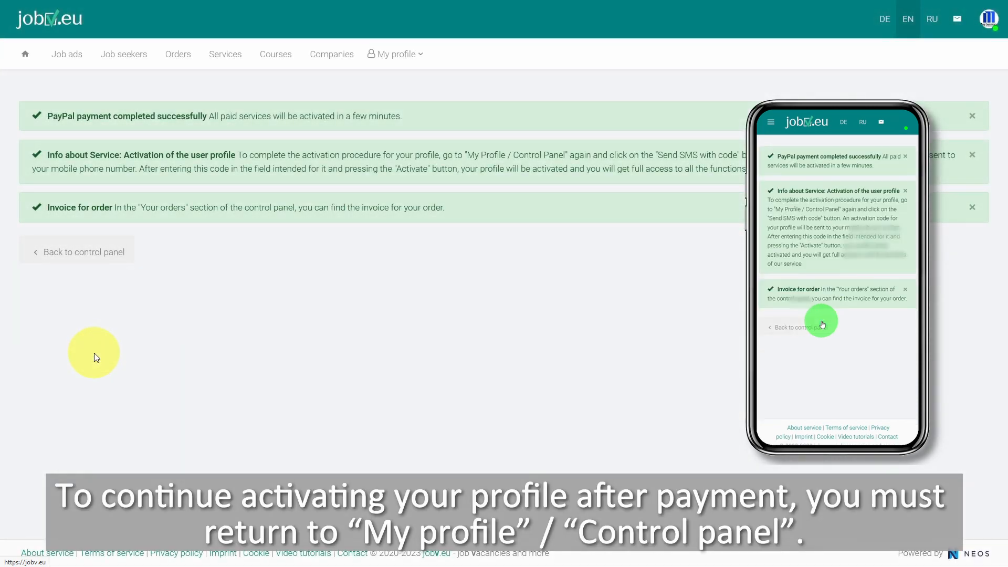
click(80, 251)
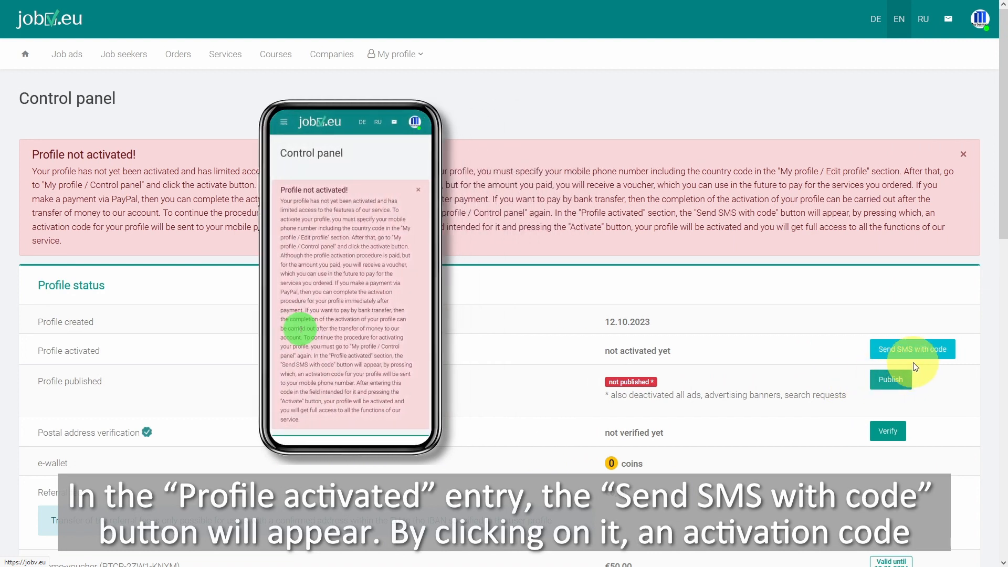
click(920, 353)
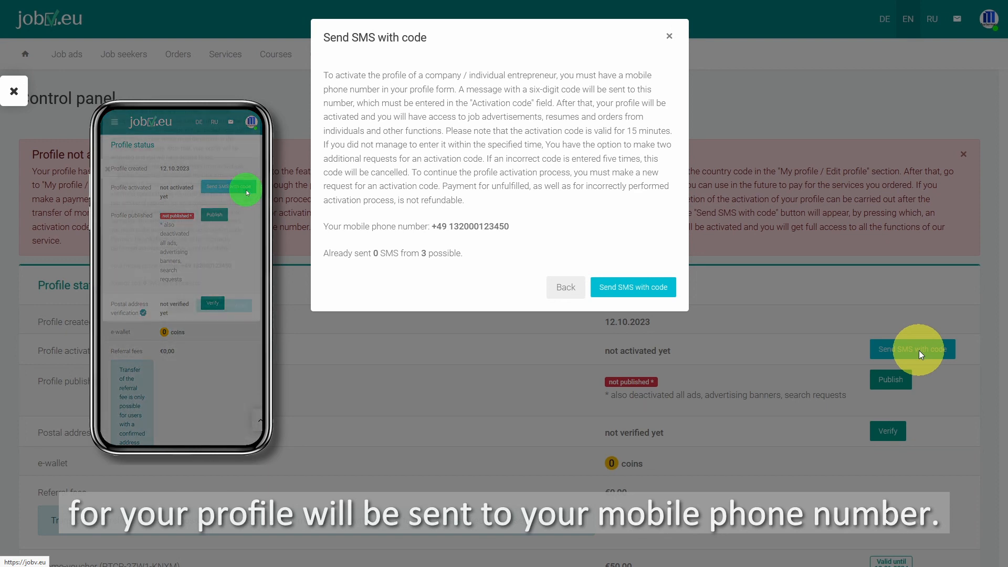
click(633, 288)
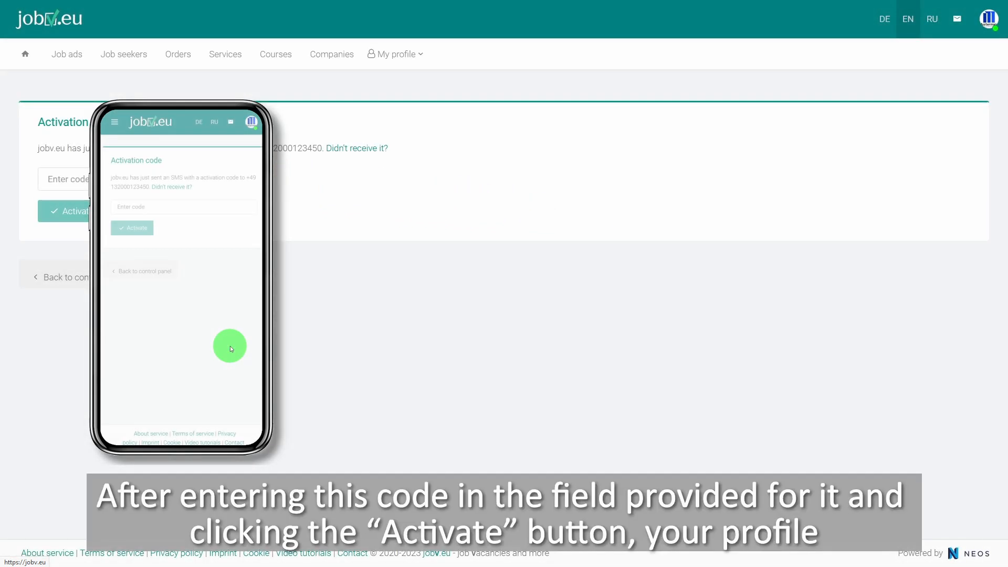
Start typing the SMS activation code into the Enter code field
click(126, 176)
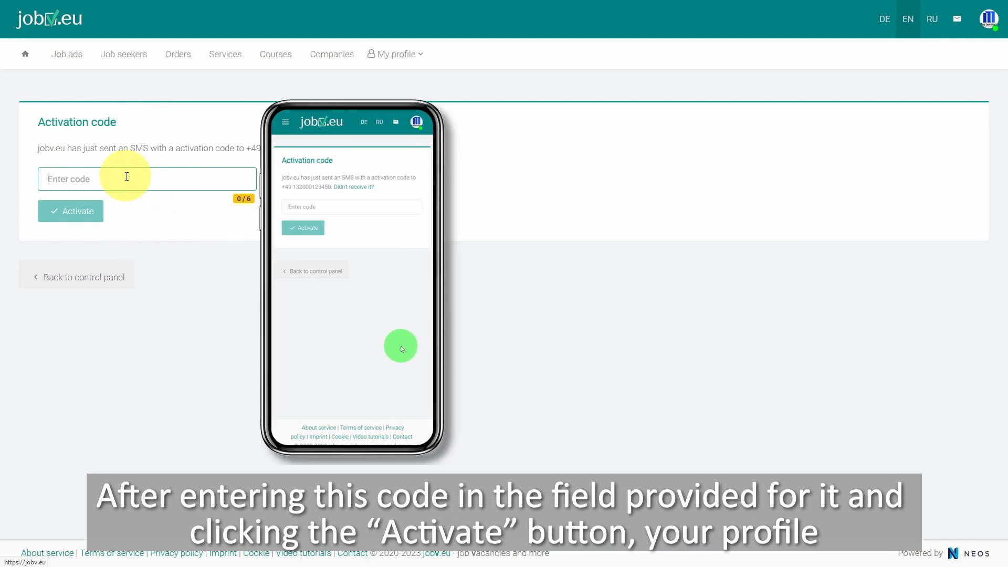
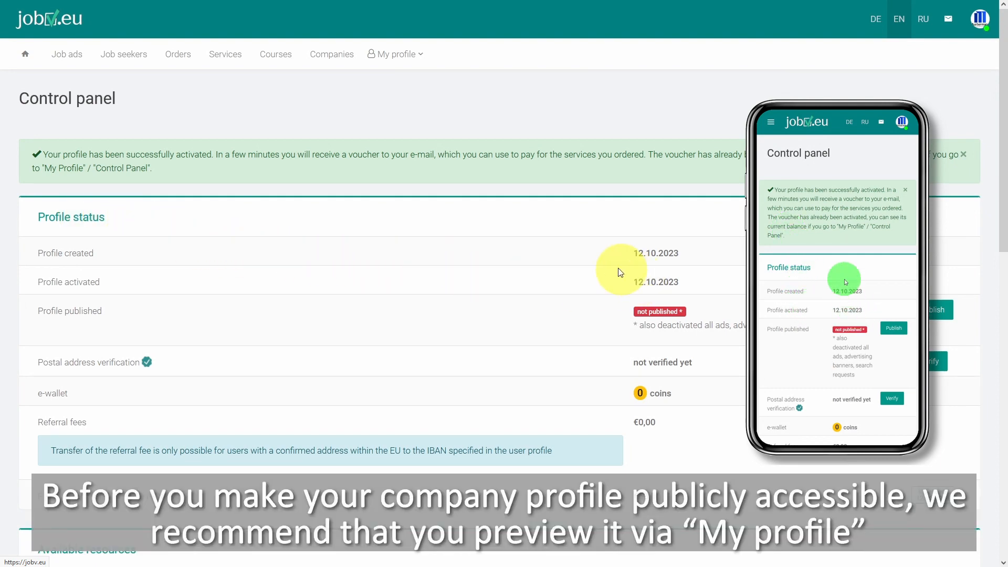
Preview the public Max Mustermann Bau GmbH profile, then return to the Edit profile form
click(393, 56)
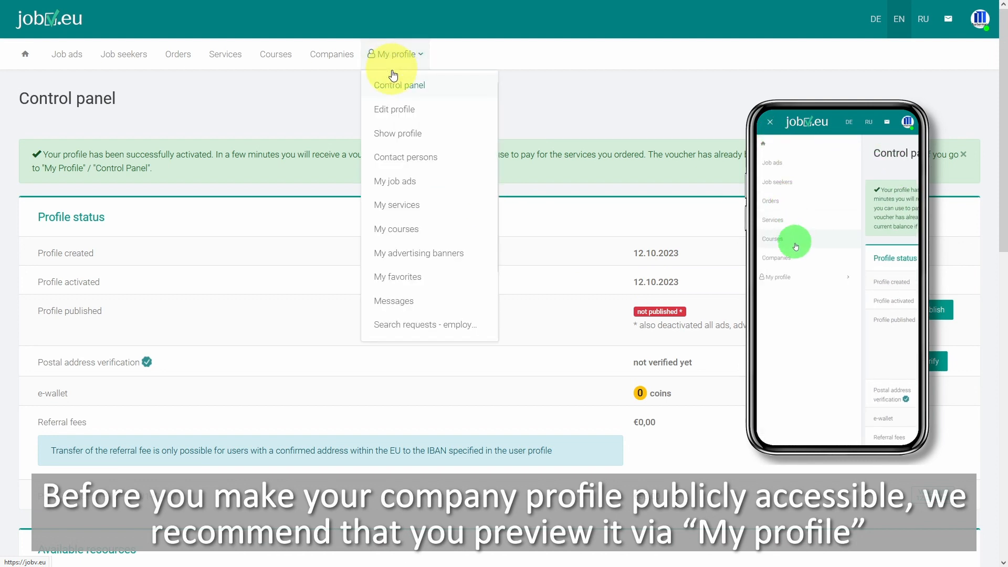
click(414, 134)
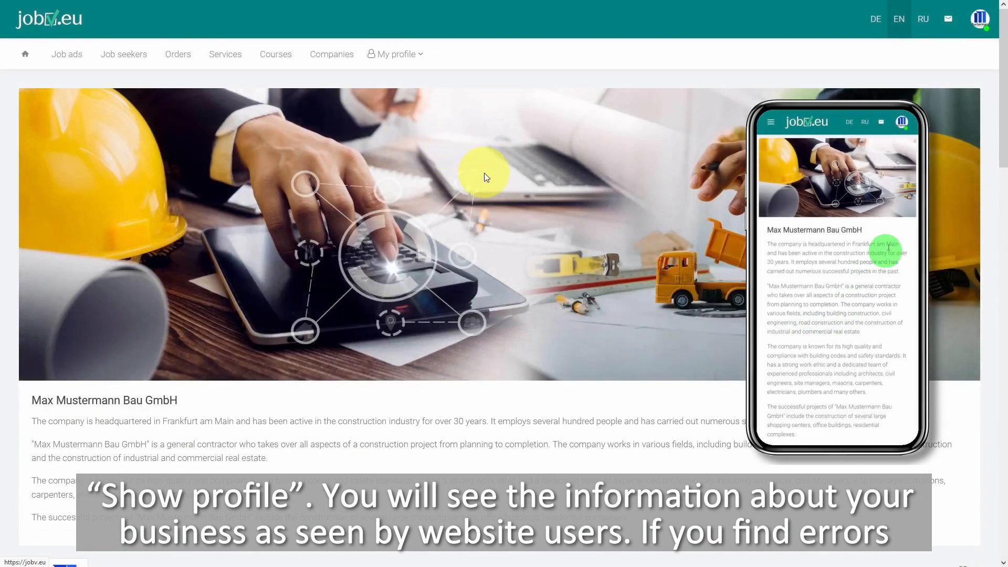
scroll(481, 181, down, 3)
scroll(486, 175, down, 2)
scroll(488, 176, down, 4)
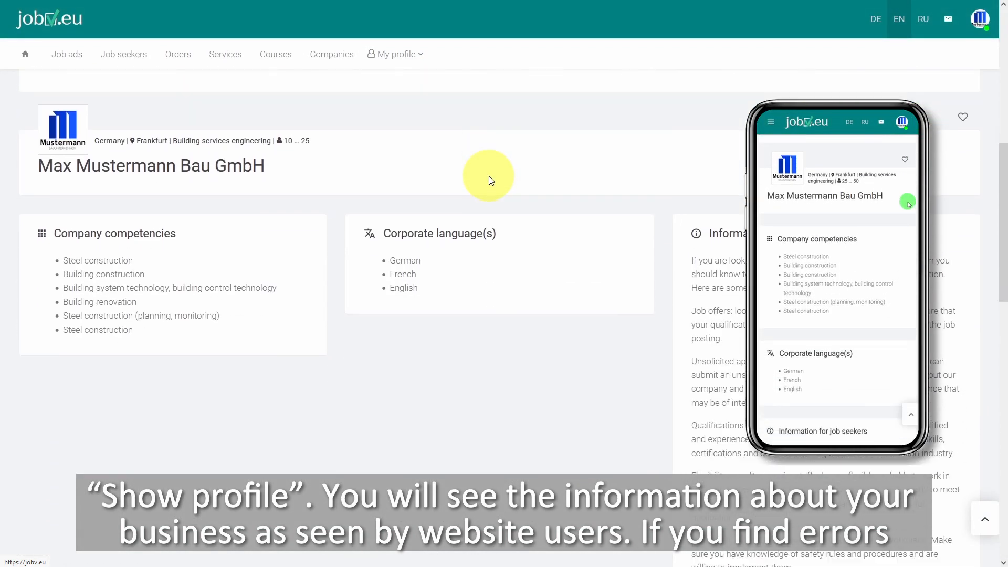
scroll(493, 179, down, 7)
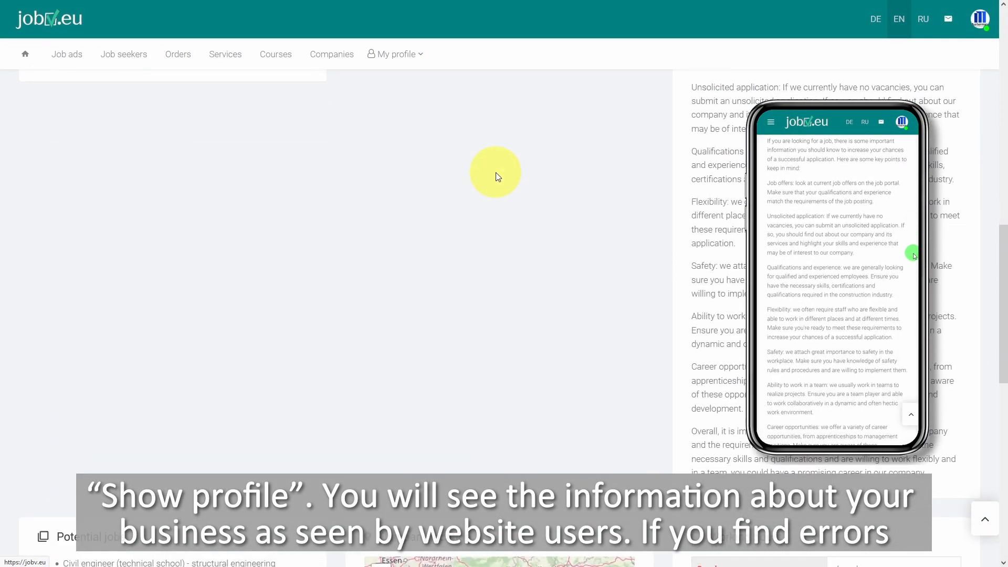
scroll(499, 177, down, 8)
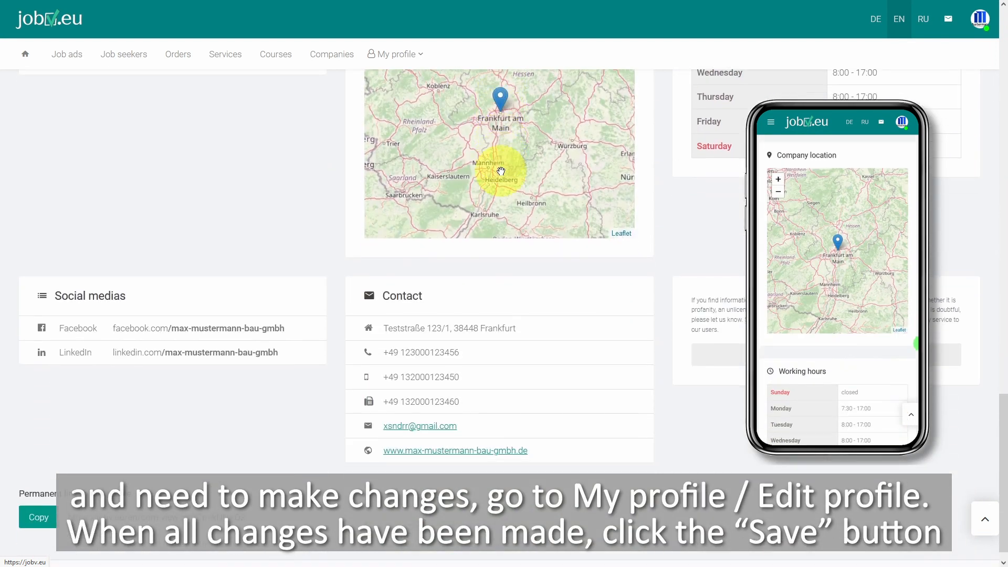
click(383, 58)
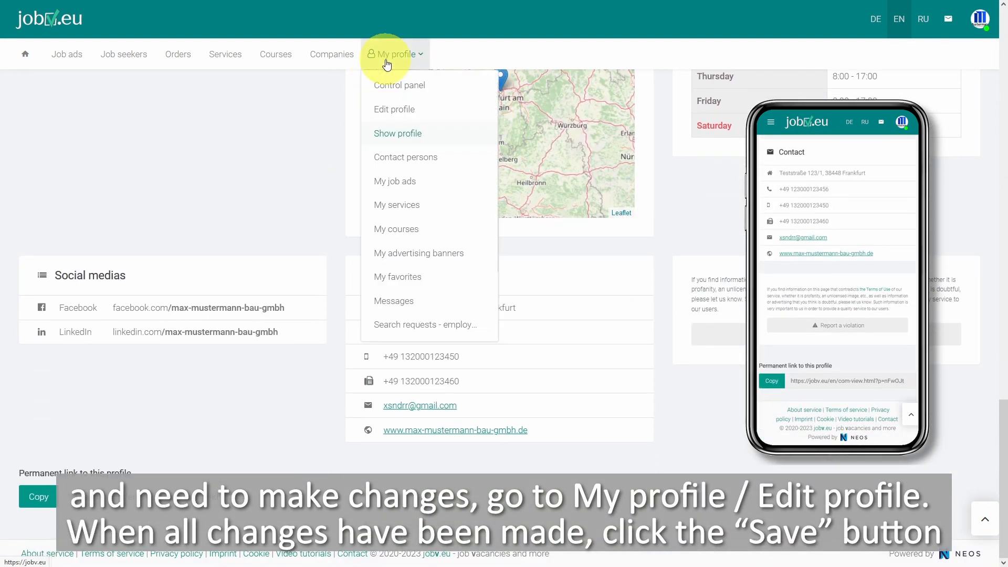
click(402, 110)
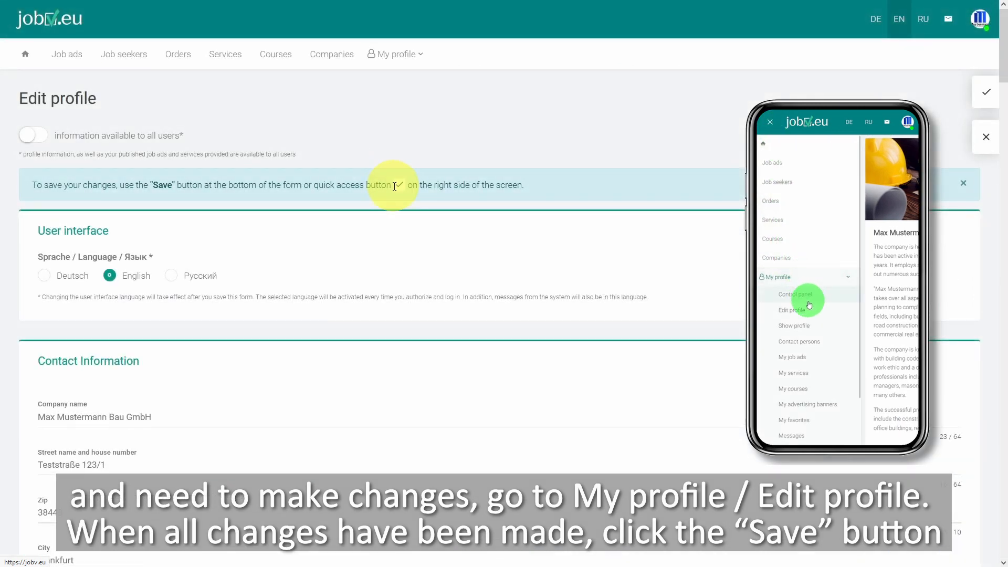
Make the profile information available to all users and apply the change
click(34, 137)
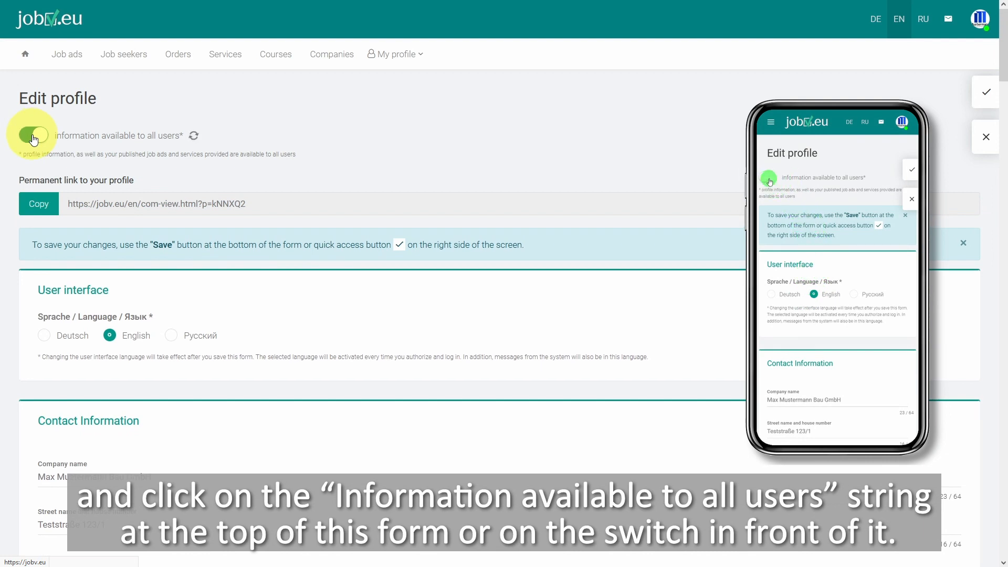
click(33, 135)
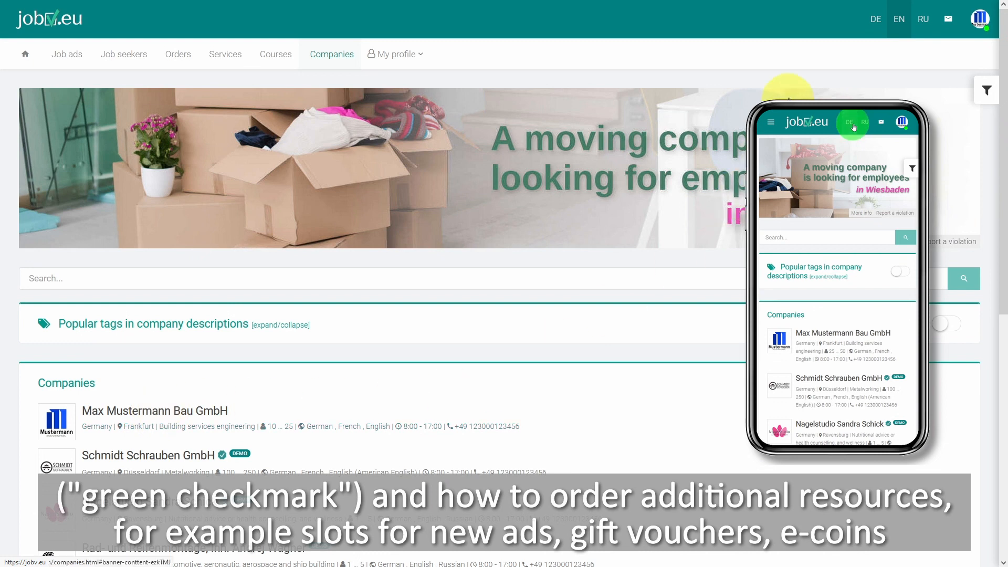
View the Max Mustermann Bau GmbH page in German, then return to the companies list in Russian
click(871, 33)
click(168, 413)
scroll(376, 400, down, 1)
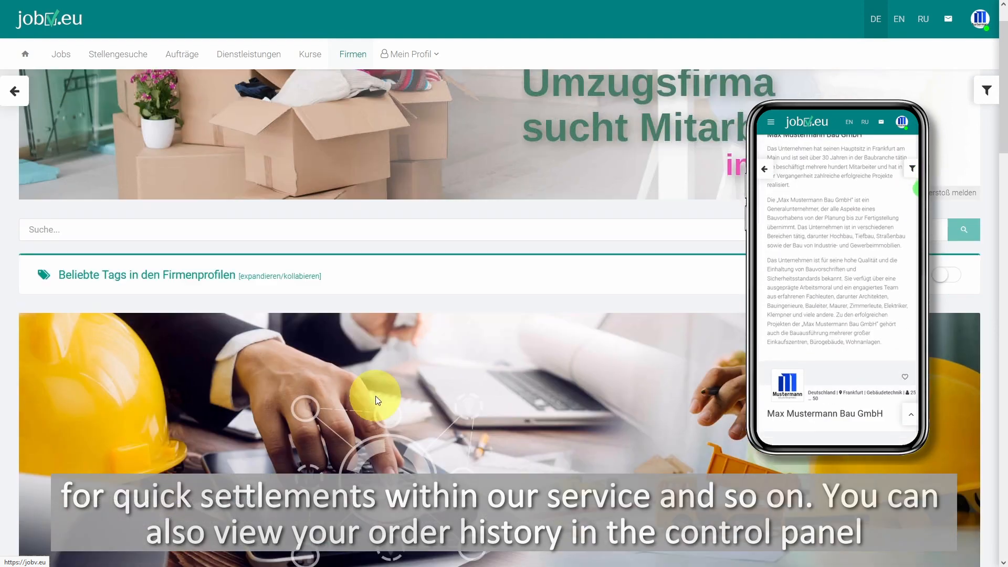
scroll(376, 400, down, 10)
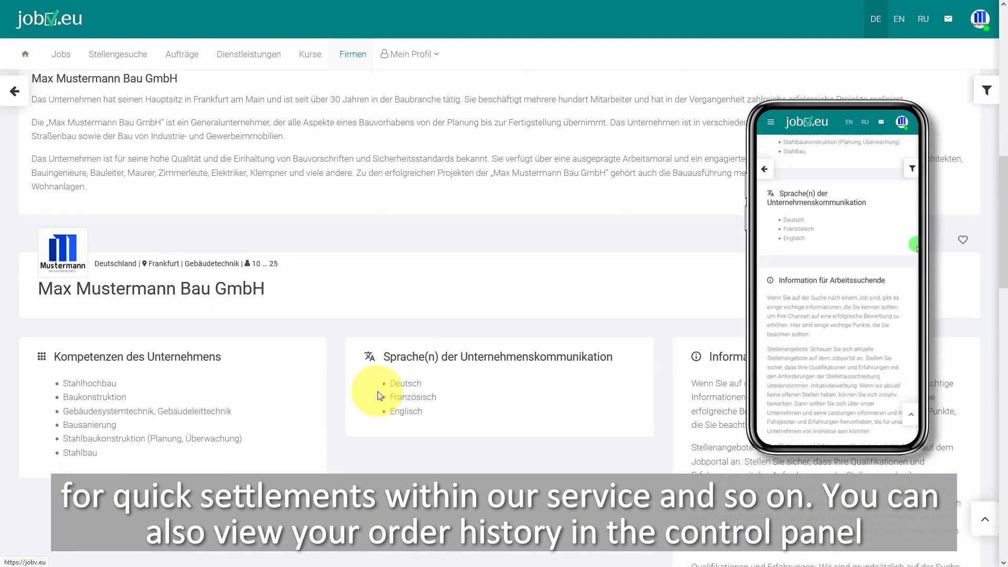
scroll(378, 394, down, 12)
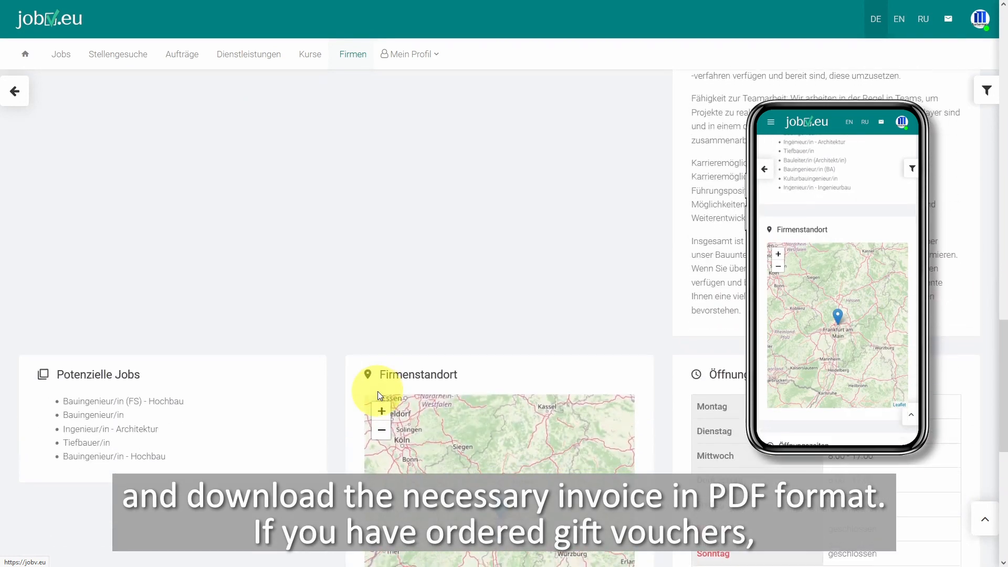
scroll(378, 392, down, 5)
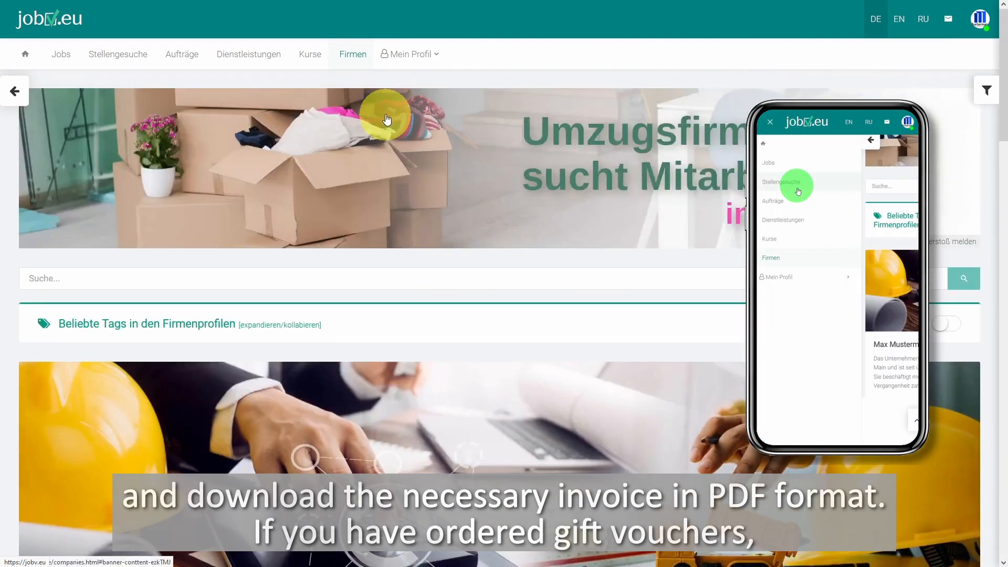
click(353, 58)
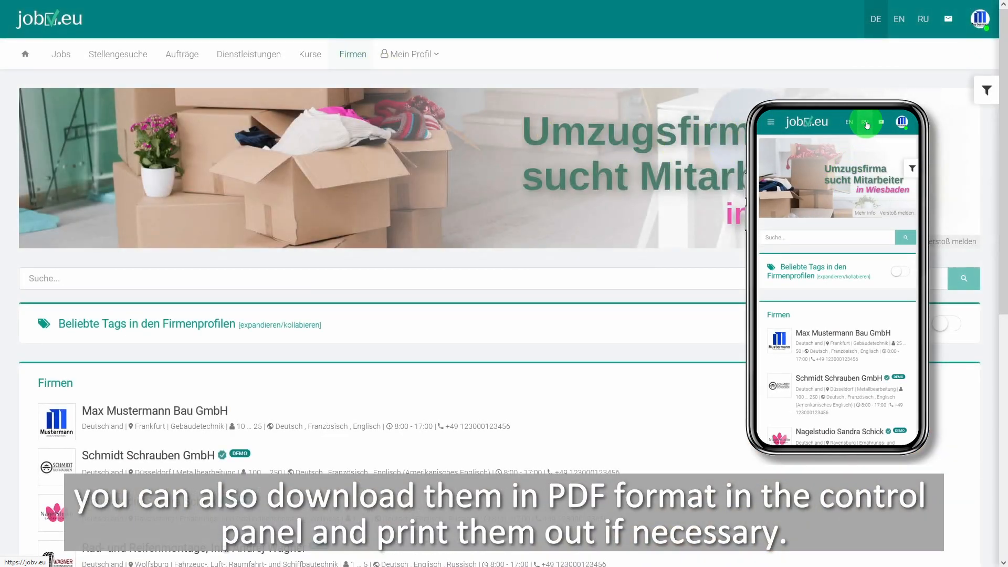
click(922, 30)
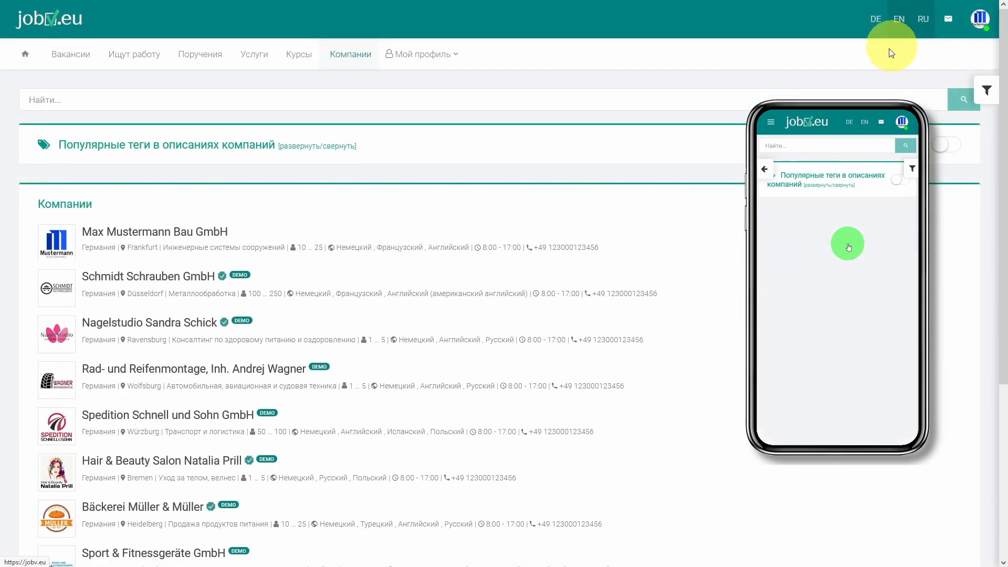
Open the Max Mustermann Bau GmbH page in Russian, read through it, and return to the top
click(184, 234)
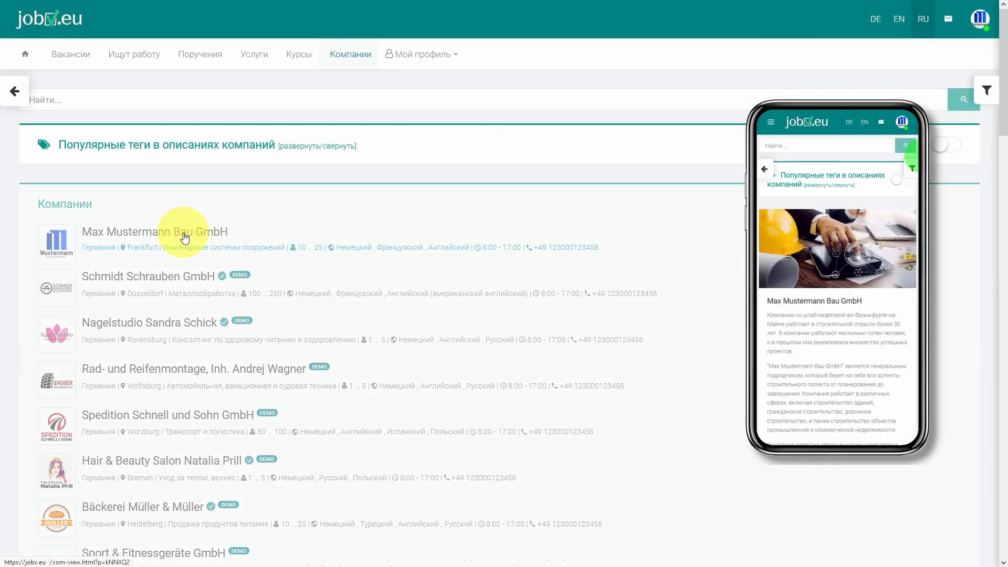
scroll(326, 297, down, 3)
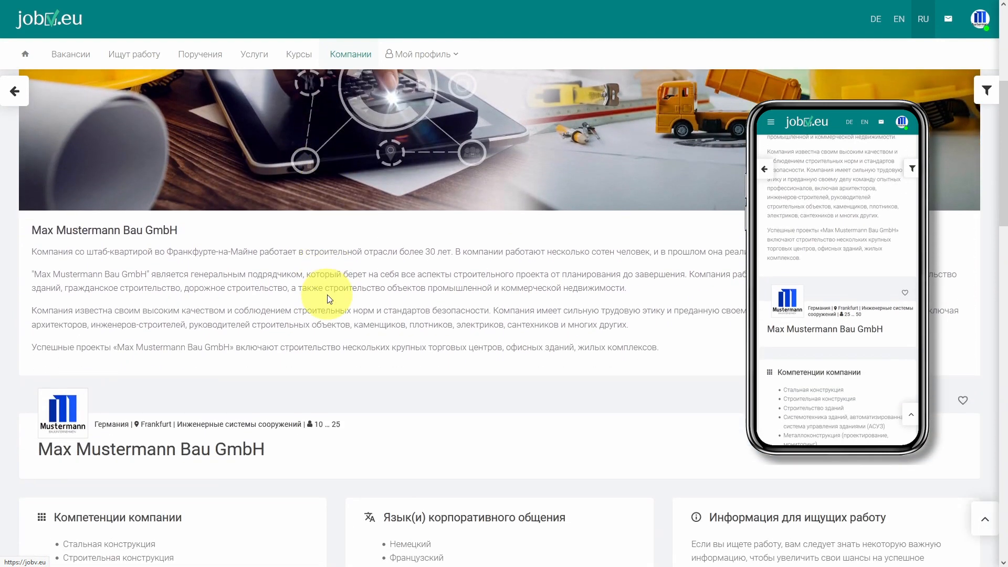
scroll(407, 215, down, 3)
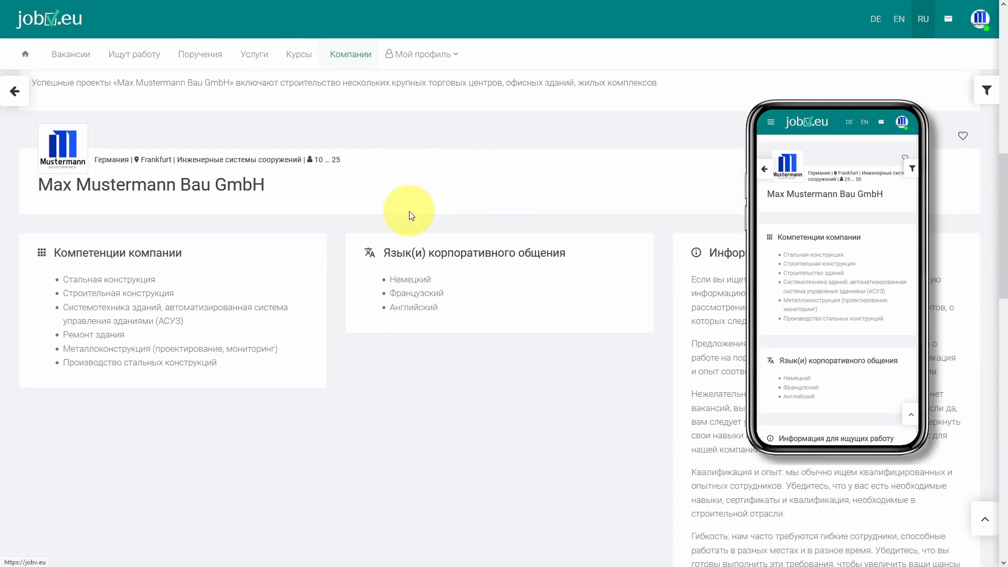
scroll(413, 212, down, 1)
scroll(413, 212, down, 7)
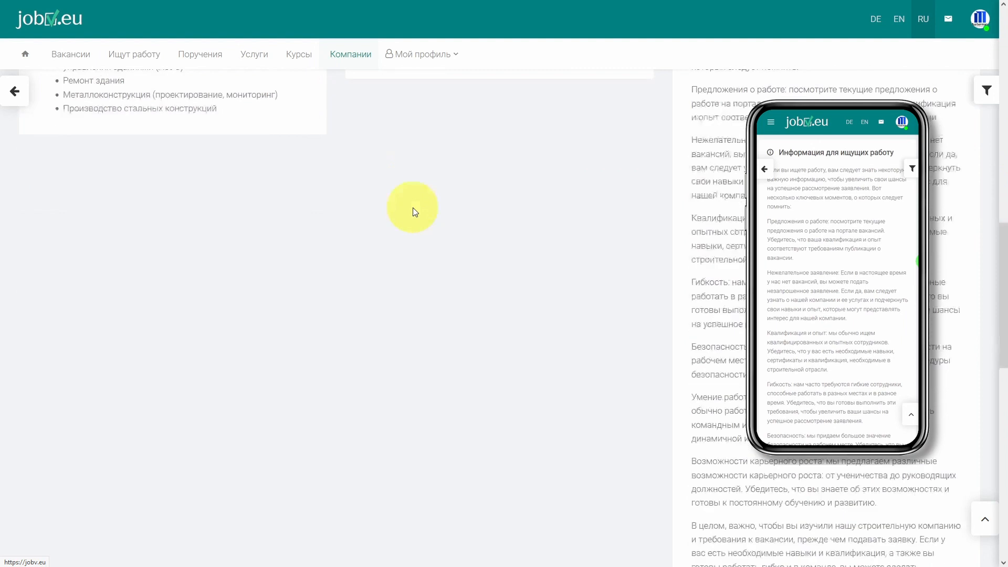
scroll(413, 209, down, 6)
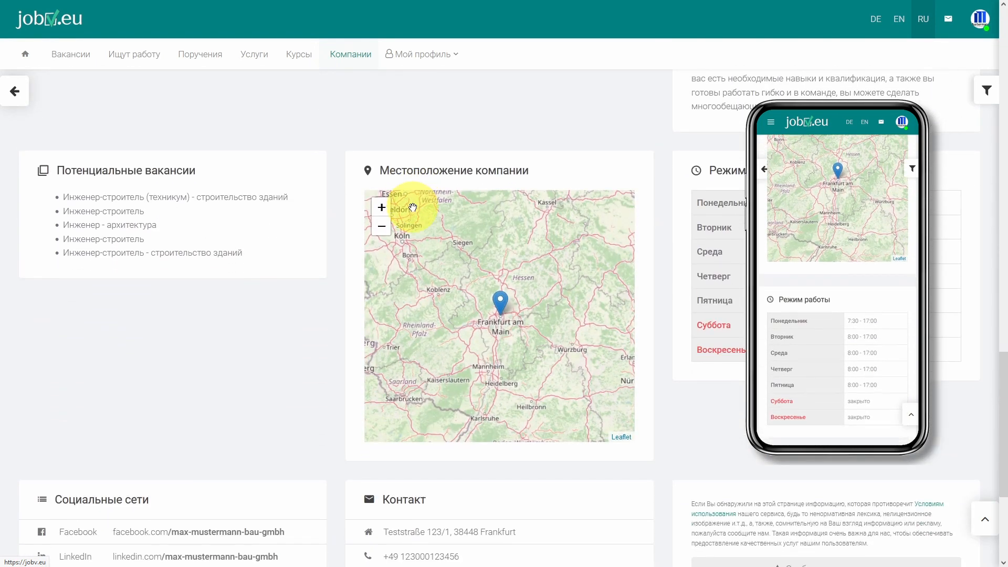
scroll(413, 208, down, 4)
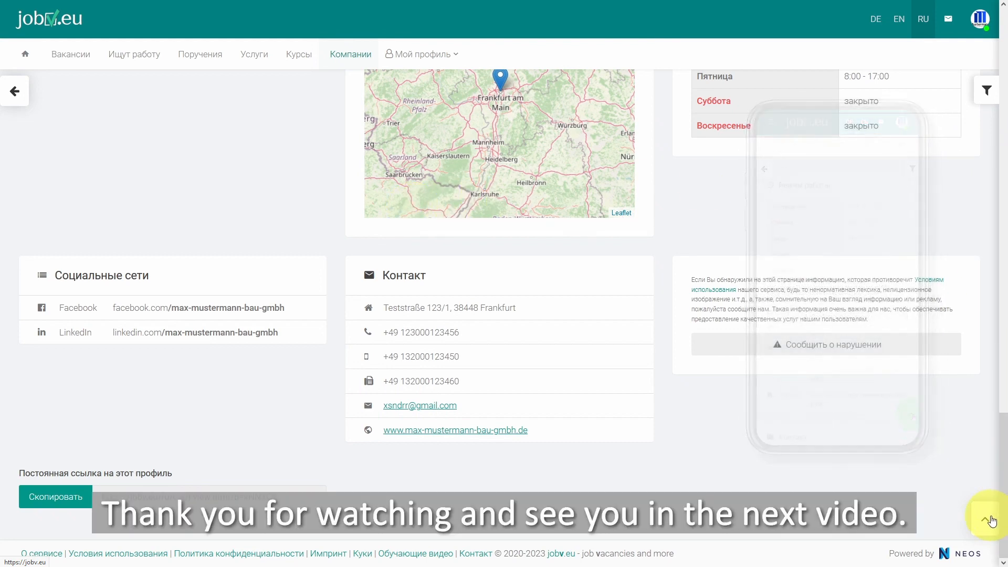
click(984, 518)
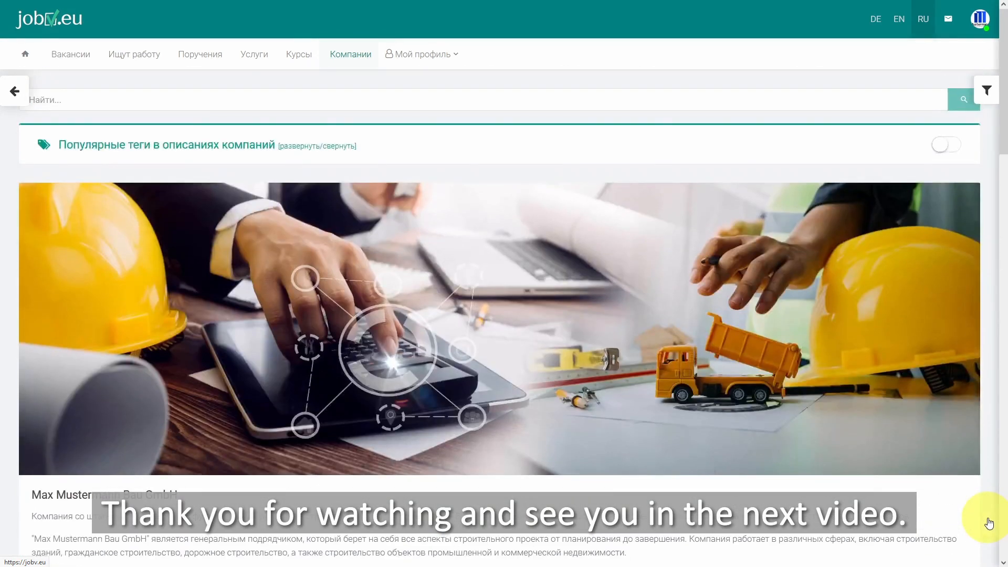